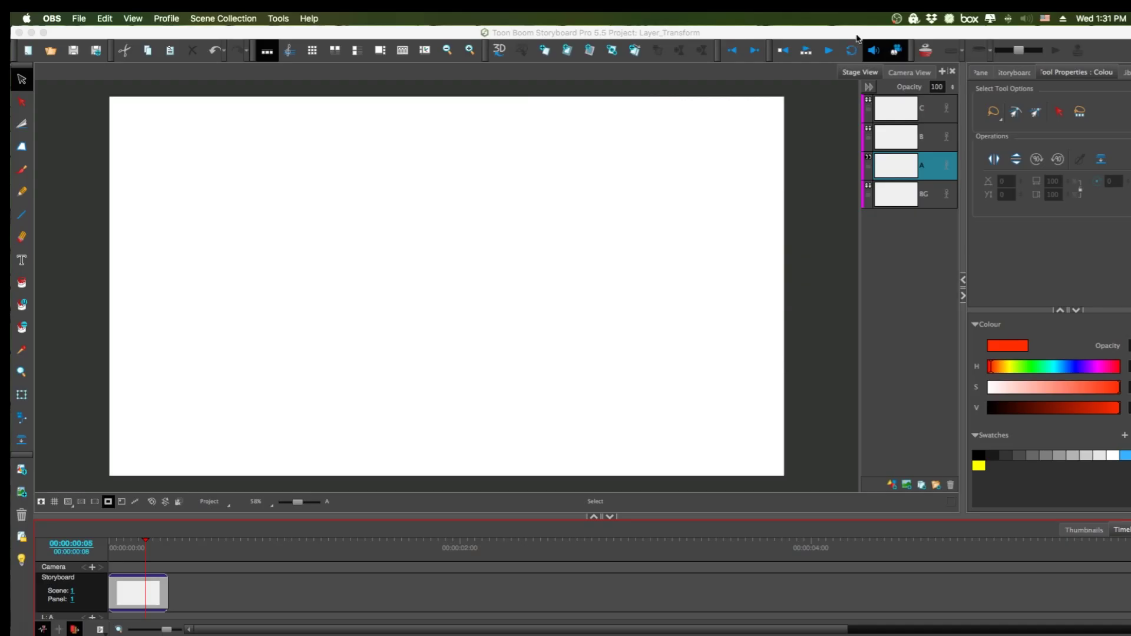
Step: Enlarge the drawing view and sketch a round head guide in red on layer A with the textured brush
{"action": "left_click", "coordinate": [857, 37]}
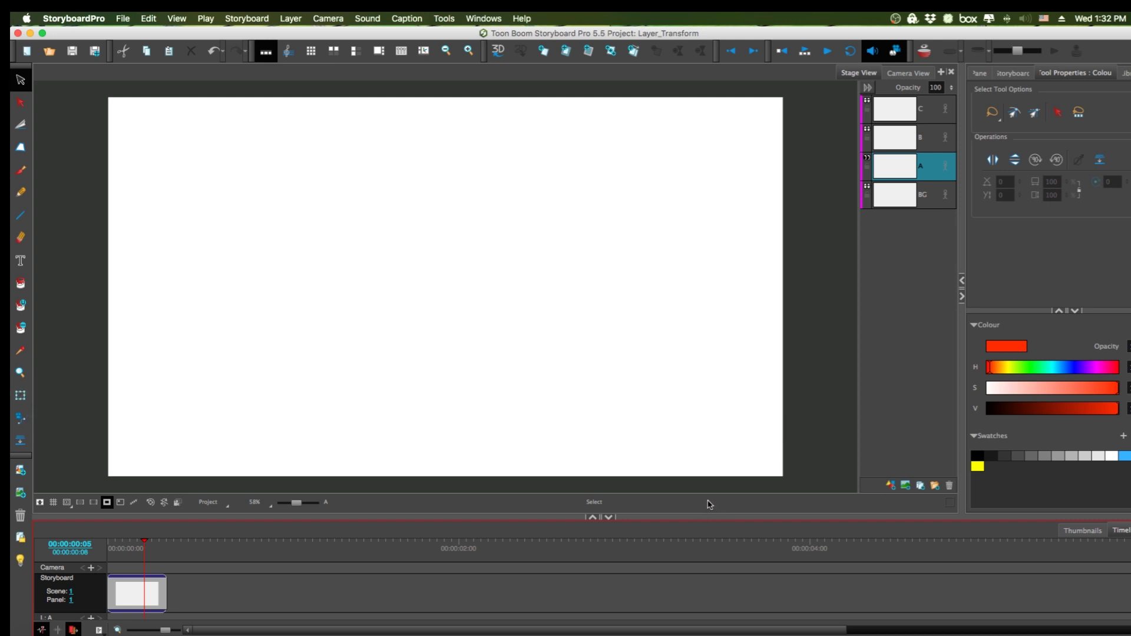
{"action": "left_click", "coordinate": [21, 171]}
{"action": "left_click_drag", "start_coordinate": [707, 516], "coordinate": [713, 534]}
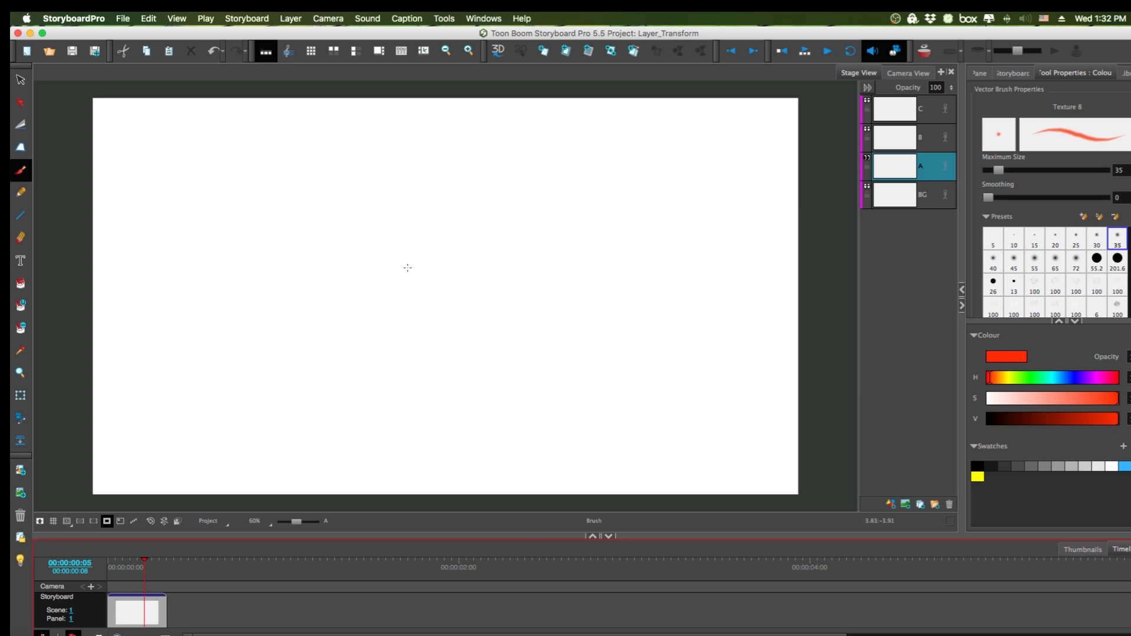
{"action": "mouse_move", "coordinate": [449, 239]}
{"action": "left_mouse_down"}
{"action": "mouse_move", "coordinate": [396, 177]}
{"action": "mouse_move", "coordinate": [353, 259]}
{"action": "mouse_move", "coordinate": [415, 271]}
{"action": "left_mouse_up"}
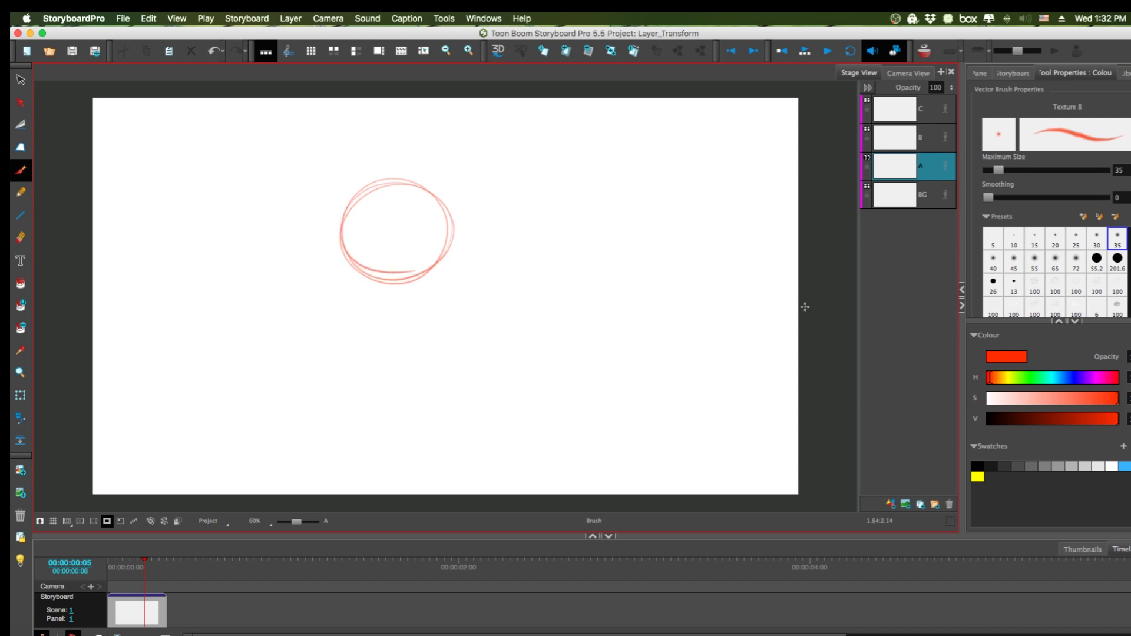
Step: Sketch the bear's back, round belly and two striding legs with feet below the head circle
{"action": "left_click_drag", "start_coordinate": [370, 283], "coordinate": [365, 382]}
{"action": "mouse_move", "coordinate": [435, 272]}
{"action": "left_mouse_down"}
{"action": "mouse_move", "coordinate": [476, 358]}
{"action": "mouse_move", "coordinate": [470, 308]}
{"action": "mouse_move", "coordinate": [493, 346]}
{"action": "mouse_move", "coordinate": [468, 375]}
{"action": "left_mouse_up"}
{"action": "mouse_move", "coordinate": [471, 291]}
{"action": "left_mouse_down"}
{"action": "mouse_move", "coordinate": [493, 347]}
{"action": "mouse_move", "coordinate": [471, 371]}
{"action": "mouse_move", "coordinate": [492, 349]}
{"action": "mouse_move", "coordinate": [320, 423]}
{"action": "left_mouse_up"}
{"action": "mouse_move", "coordinate": [398, 400]}
{"action": "left_mouse_down"}
{"action": "mouse_move", "coordinate": [371, 440]}
{"action": "mouse_move", "coordinate": [413, 447]}
{"action": "left_mouse_up"}
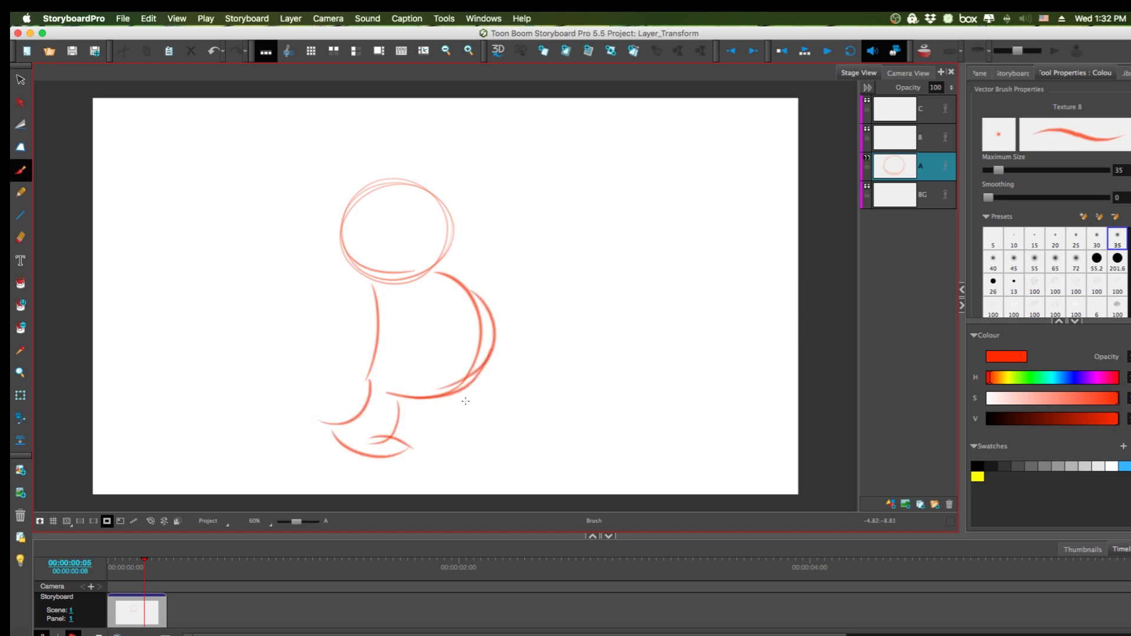
{"action": "left_click_drag", "start_coordinate": [456, 393], "coordinate": [477, 441]}
{"action": "left_click_drag", "start_coordinate": [471, 380], "coordinate": [505, 421]}
{"action": "left_click_drag", "start_coordinate": [544, 405], "coordinate": [489, 444]}
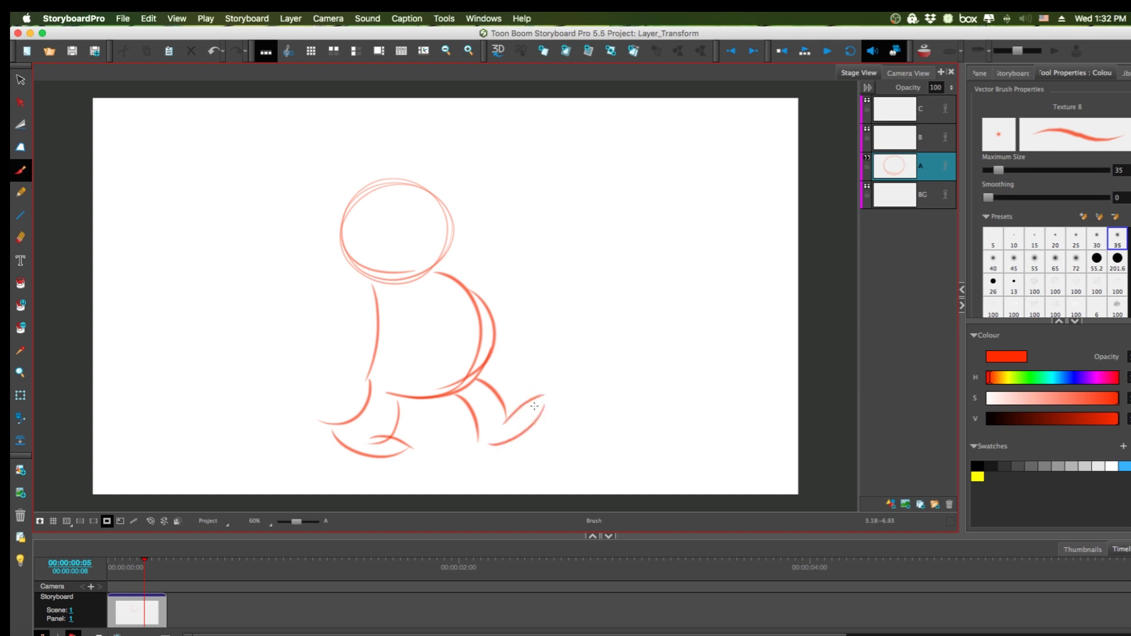
Step: Add toes to both feet and draw the bear's two arms hanging from the shoulders
{"action": "mouse_move", "coordinate": [547, 400]}
{"action": "left_mouse_down"}
{"action": "mouse_move", "coordinate": [530, 415]}
{"action": "mouse_move", "coordinate": [537, 405]}
{"action": "left_mouse_up"}
{"action": "left_click_drag", "start_coordinate": [379, 453], "coordinate": [393, 464]}
{"action": "mouse_move", "coordinate": [384, 454]}
{"action": "left_mouse_down"}
{"action": "mouse_move", "coordinate": [396, 464]}
{"action": "mouse_move", "coordinate": [419, 455]}
{"action": "left_mouse_up"}
{"action": "left_click_drag", "start_coordinate": [408, 441], "coordinate": [416, 447]}
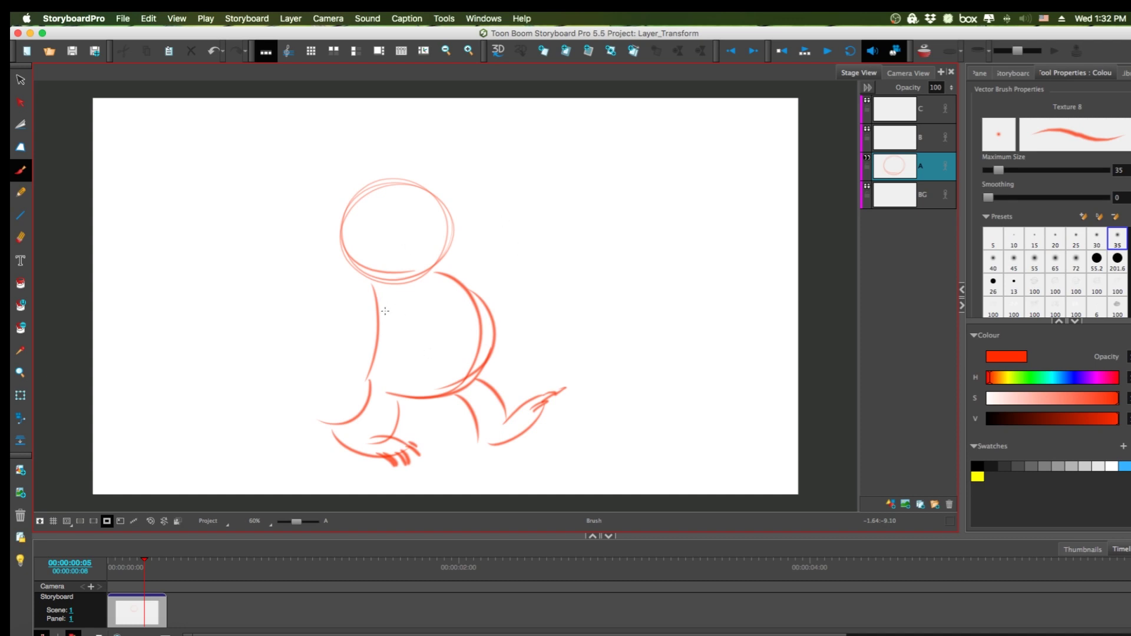
{"action": "left_click_drag", "start_coordinate": [379, 301], "coordinate": [441, 375]}
{"action": "mouse_move", "coordinate": [411, 291]}
{"action": "left_mouse_down"}
{"action": "mouse_move", "coordinate": [488, 358]}
{"action": "mouse_move", "coordinate": [471, 394]}
{"action": "mouse_move", "coordinate": [447, 390]}
{"action": "left_mouse_up"}
{"action": "mouse_move", "coordinate": [375, 289]}
{"action": "left_mouse_down"}
{"action": "mouse_move", "coordinate": [343, 366]}
{"action": "mouse_move", "coordinate": [352, 380]}
{"action": "left_mouse_up"}
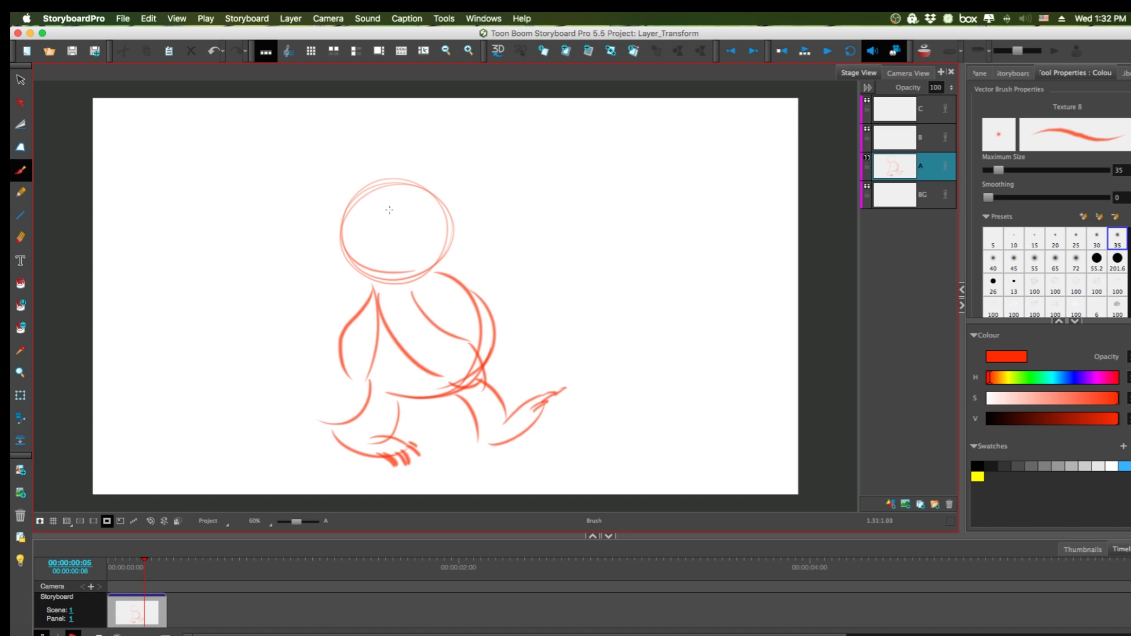
Step: Draw the bear's head outline, ears, eye, snout and neck over the head circle
{"action": "mouse_move", "coordinate": [380, 284]}
{"action": "left_mouse_down"}
{"action": "mouse_move", "coordinate": [347, 257]}
{"action": "mouse_move", "coordinate": [357, 192]}
{"action": "mouse_move", "coordinate": [396, 177]}
{"action": "mouse_move", "coordinate": [440, 229]}
{"action": "mouse_move", "coordinate": [469, 216]}
{"action": "mouse_move", "coordinate": [461, 268]}
{"action": "mouse_move", "coordinate": [419, 241]}
{"action": "mouse_move", "coordinate": [413, 212]}
{"action": "mouse_move", "coordinate": [477, 240]}
{"action": "mouse_move", "coordinate": [466, 217]}
{"action": "left_mouse_up"}
{"action": "mouse_move", "coordinate": [403, 175]}
{"action": "left_mouse_down"}
{"action": "mouse_move", "coordinate": [419, 183]}
{"action": "mouse_move", "coordinate": [410, 191]}
{"action": "mouse_move", "coordinate": [422, 180]}
{"action": "mouse_move", "coordinate": [366, 177]}
{"action": "mouse_move", "coordinate": [382, 176]}
{"action": "left_mouse_up"}
{"action": "left_click_drag", "start_coordinate": [387, 161], "coordinate": [401, 180]}
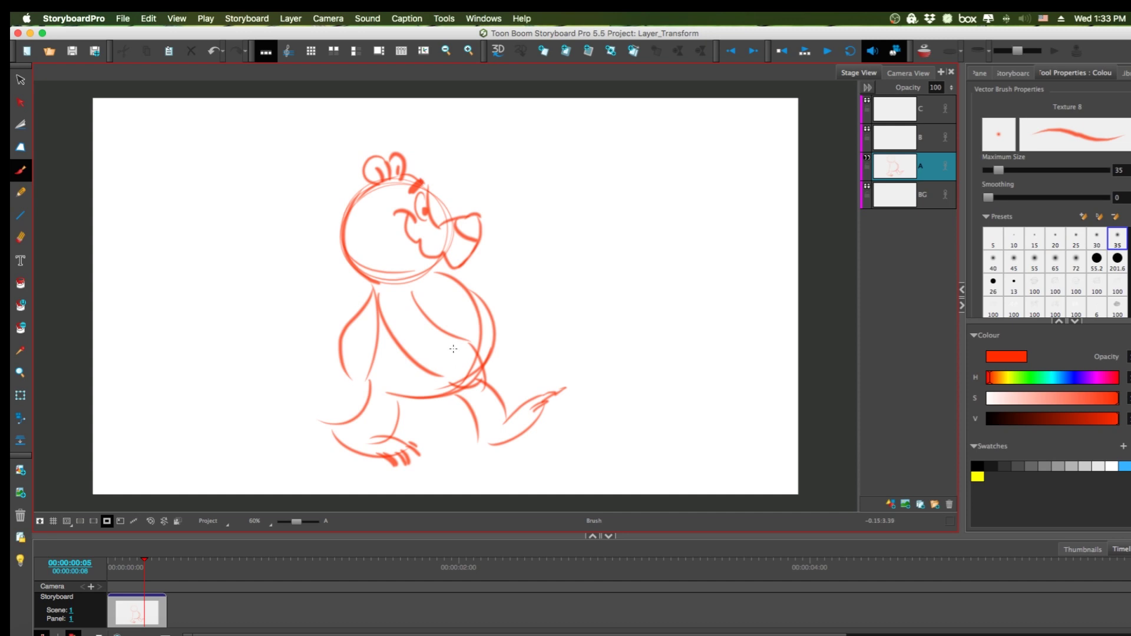
{"action": "left_click_drag", "start_coordinate": [439, 260], "coordinate": [428, 276]}
Step: Add clawed fingers to both of the bear's hands
{"action": "left_click_drag", "start_coordinate": [459, 385], "coordinate": [455, 403]}
{"action": "mouse_move", "coordinate": [467, 386]}
{"action": "left_mouse_down"}
{"action": "mouse_move", "coordinate": [463, 399]}
{"action": "mouse_move", "coordinate": [484, 375]}
{"action": "left_mouse_up"}
{"action": "mouse_move", "coordinate": [348, 373]}
{"action": "left_mouse_down"}
{"action": "mouse_move", "coordinate": [360, 401]}
{"action": "mouse_move", "coordinate": [334, 397]}
{"action": "left_mouse_up"}
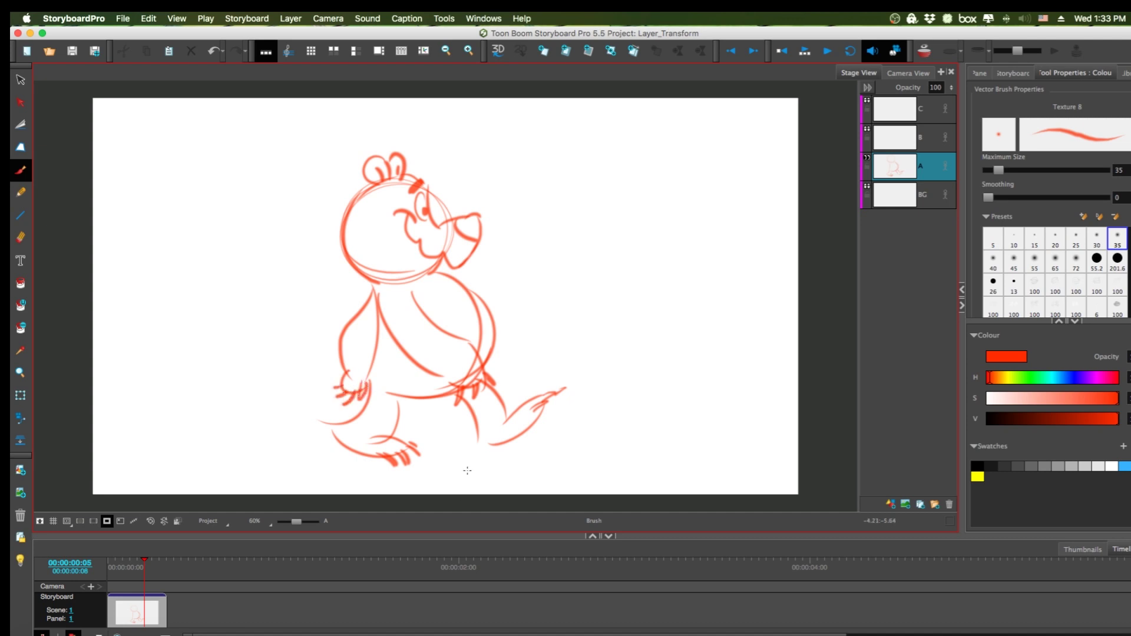
Step: Select and delete the construction circle strokes around the bear's head
{"action": "left_click", "coordinate": [20, 81]}
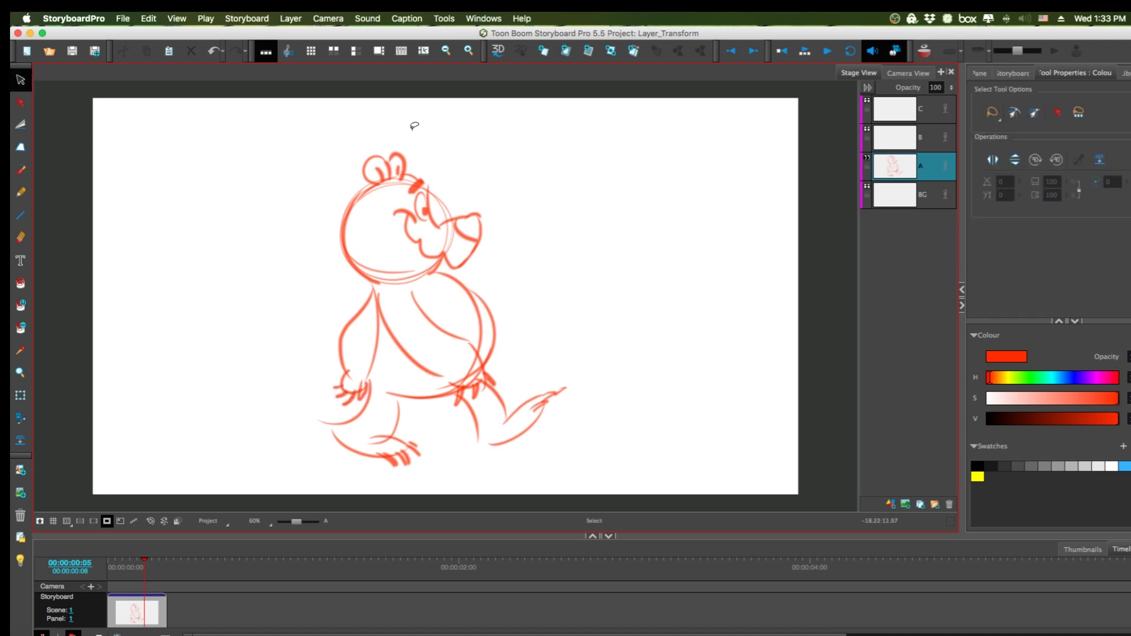
{"action": "left_click", "coordinate": [446, 206]}
{"action": "key", "text": "Delete"}
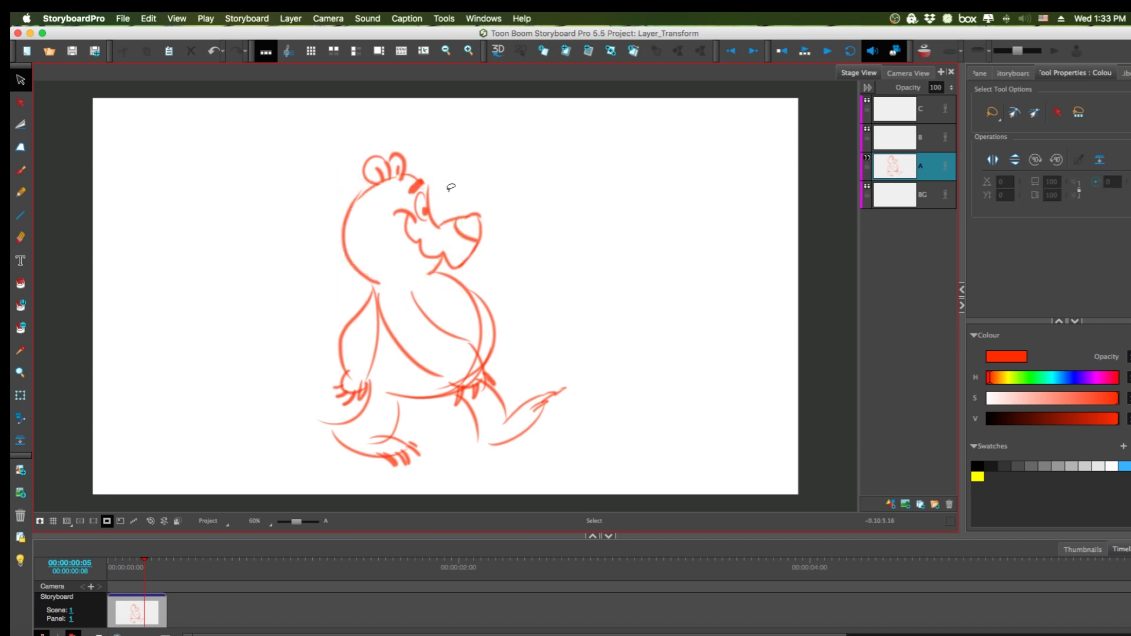
Step: Select the whole bear and skew it slightly with the Perspective tool by moving two opposite corners
{"action": "mouse_move", "coordinate": [476, 175]}
{"action": "left_mouse_down"}
{"action": "mouse_move", "coordinate": [360, 137]}
{"action": "mouse_move", "coordinate": [518, 155]}
{"action": "mouse_move", "coordinate": [524, 179]}
{"action": "left_mouse_up"}
{"action": "left_click", "coordinate": [21, 147]}
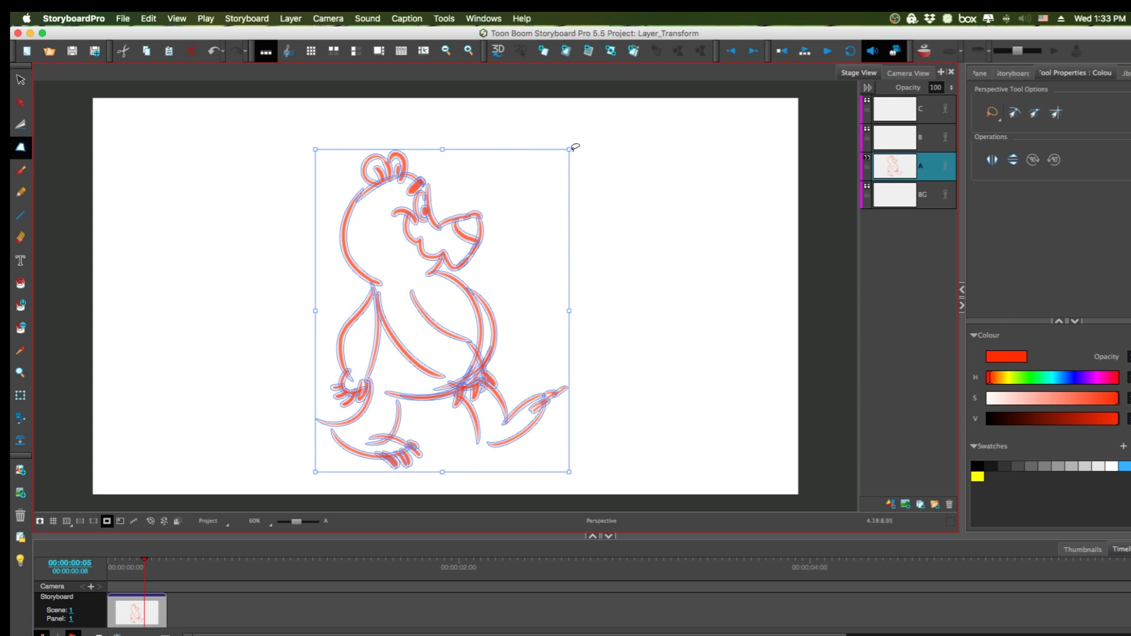
{"action": "left_click_drag", "start_coordinate": [569, 150], "coordinate": [570, 171]}
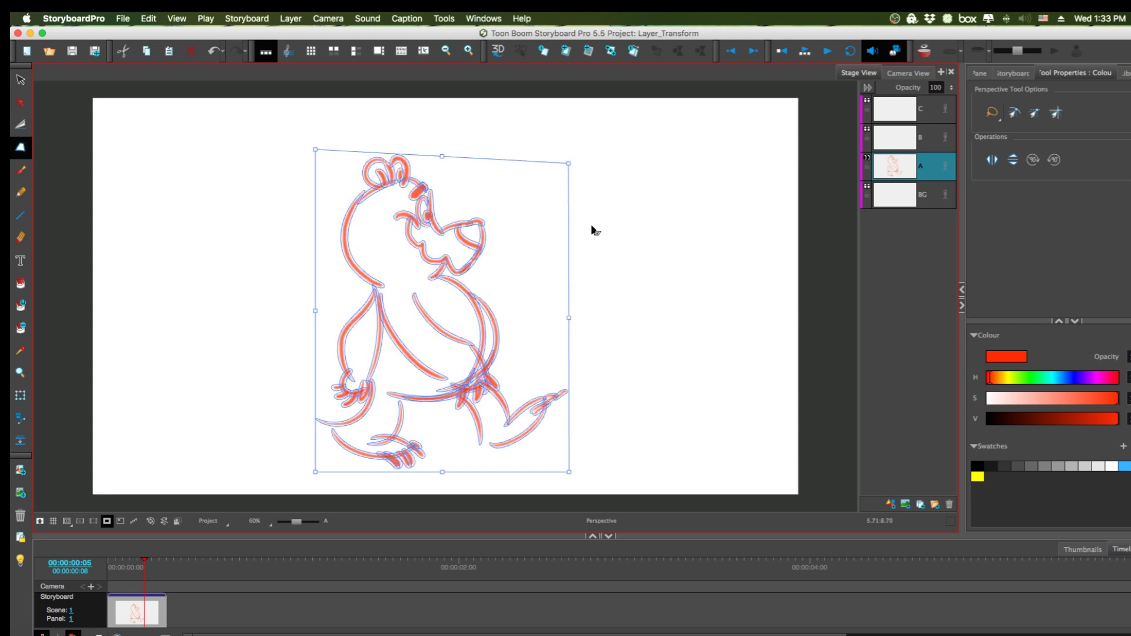
{"action": "left_click_drag", "start_coordinate": [315, 472], "coordinate": [301, 458]}
{"action": "left_click", "coordinate": [628, 373]}
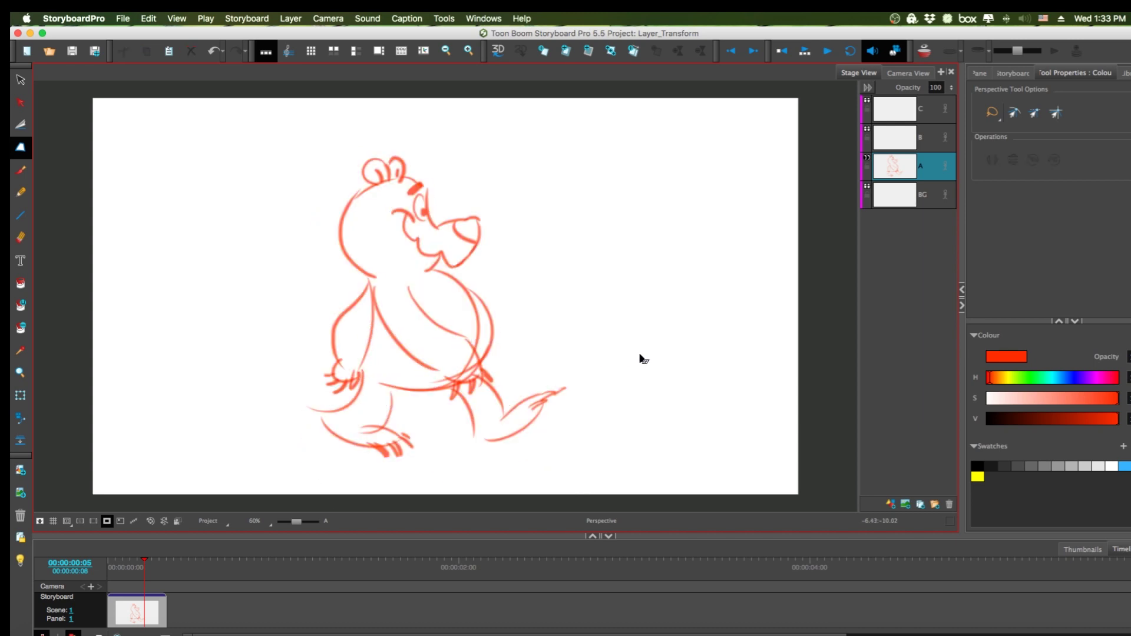
Step: Add a new panel after the first one and turn on onion skin for brush drawing
{"action": "left_click", "coordinate": [152, 614]}
{"action": "key", "text": "p"}
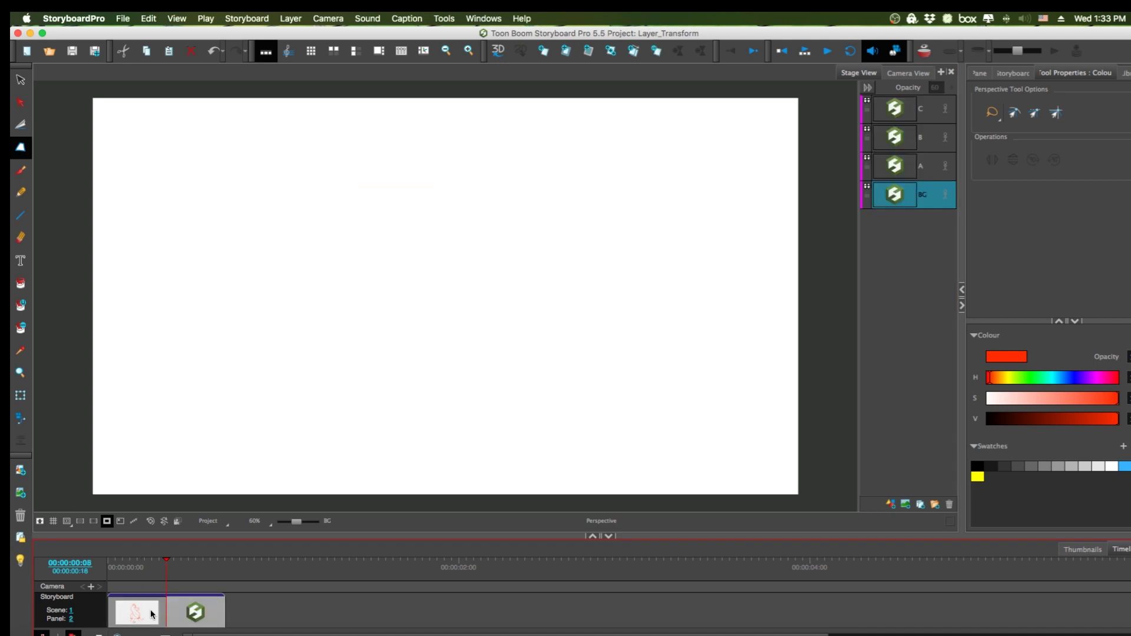
{"action": "key", "text": "alt+b"}
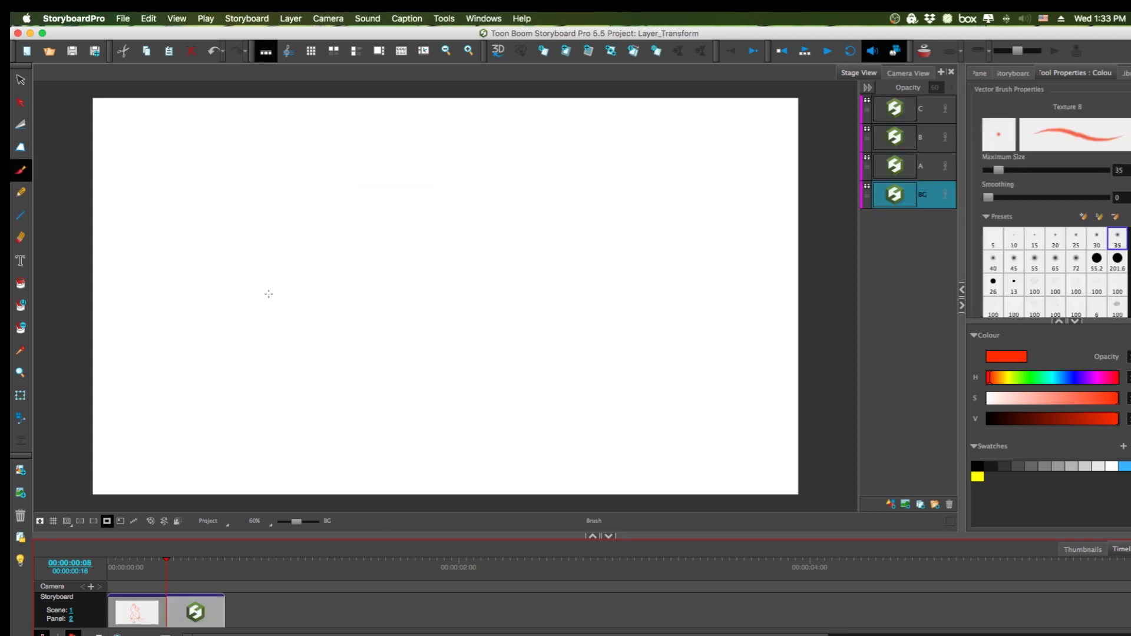
{"action": "left_click", "coordinate": [924, 50]}
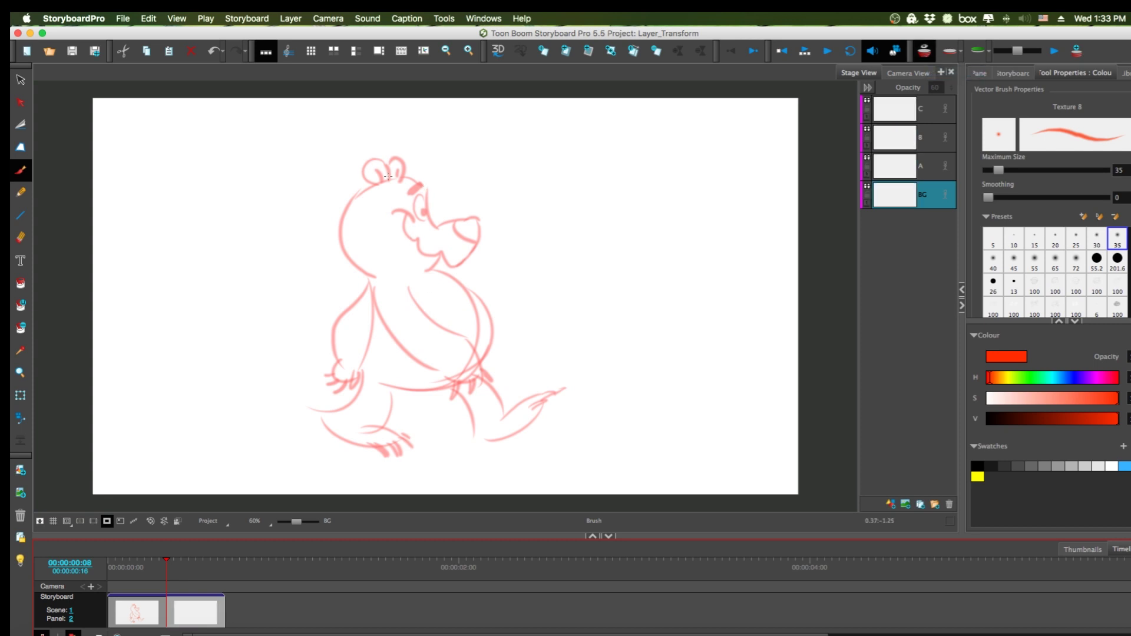
Step: Trace the bear's head and face over the onion skin and draw the near arm in the second panel
{"action": "mouse_move", "coordinate": [388, 177]}
{"action": "left_mouse_down"}
{"action": "mouse_move", "coordinate": [366, 171]}
{"action": "mouse_move", "coordinate": [382, 177]}
{"action": "mouse_move", "coordinate": [393, 158]}
{"action": "mouse_move", "coordinate": [398, 183]}
{"action": "mouse_move", "coordinate": [397, 173]}
{"action": "mouse_move", "coordinate": [404, 188]}
{"action": "mouse_move", "coordinate": [424, 185]}
{"action": "mouse_move", "coordinate": [407, 178]}
{"action": "mouse_move", "coordinate": [346, 210]}
{"action": "mouse_move", "coordinate": [380, 275]}
{"action": "left_mouse_up"}
{"action": "mouse_move", "coordinate": [394, 210]}
{"action": "left_mouse_down"}
{"action": "mouse_move", "coordinate": [418, 201]}
{"action": "mouse_move", "coordinate": [421, 218]}
{"action": "mouse_move", "coordinate": [423, 196]}
{"action": "mouse_move", "coordinate": [414, 209]}
{"action": "mouse_move", "coordinate": [426, 212]}
{"action": "mouse_move", "coordinate": [429, 197]}
{"action": "mouse_move", "coordinate": [436, 226]}
{"action": "mouse_move", "coordinate": [478, 219]}
{"action": "mouse_move", "coordinate": [453, 269]}
{"action": "mouse_move", "coordinate": [404, 215]}
{"action": "left_mouse_up"}
{"action": "left_click_drag", "start_coordinate": [442, 258], "coordinate": [339, 356]}
{"action": "mouse_move", "coordinate": [400, 308]}
{"action": "left_mouse_down"}
{"action": "mouse_move", "coordinate": [381, 346]}
{"action": "mouse_move", "coordinate": [383, 323]}
{"action": "mouse_move", "coordinate": [391, 381]}
{"action": "mouse_move", "coordinate": [364, 368]}
{"action": "mouse_move", "coordinate": [393, 373]}
{"action": "left_mouse_up"}
Step: Move the new head and arm strokes from the BG layer to layer A by cutting and pasting
{"action": "key", "text": "alt+s"}
{"action": "left_click_drag", "start_coordinate": [487, 124], "coordinate": [442, 118]}
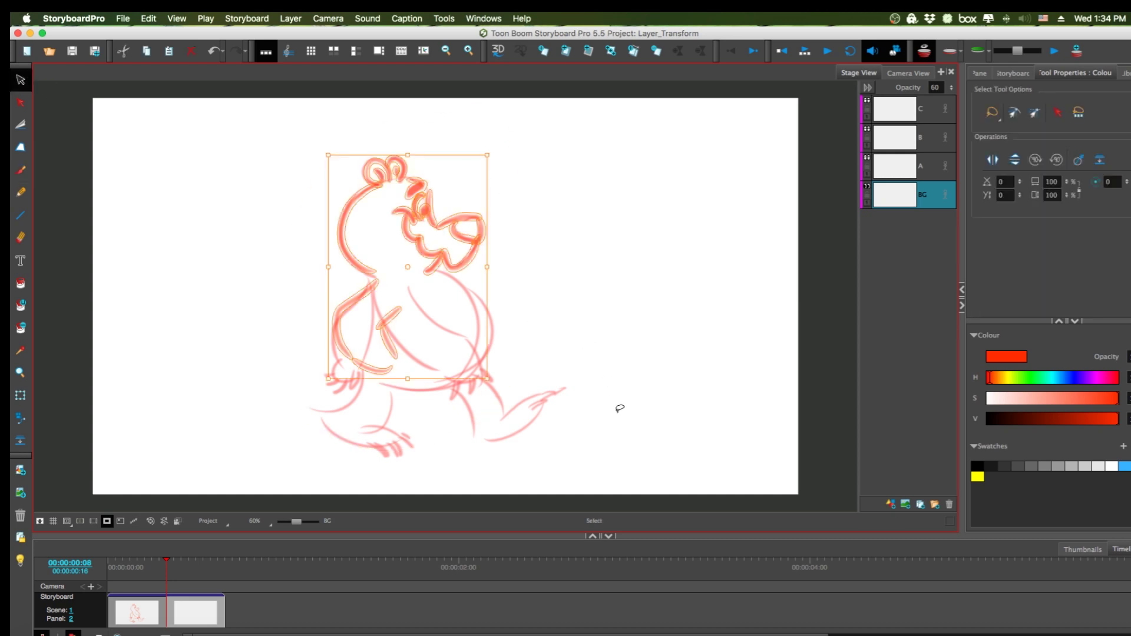
{"action": "key", "text": "ctrl+x"}
{"action": "left_click", "coordinate": [909, 168]}
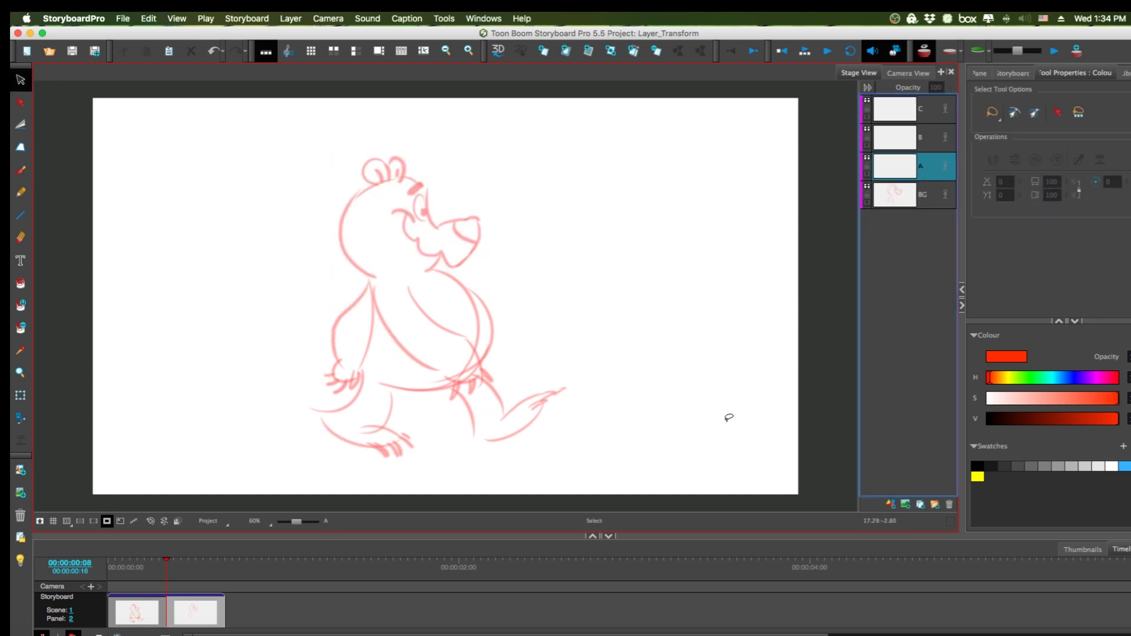
{"action": "key", "text": "ctrl+v"}
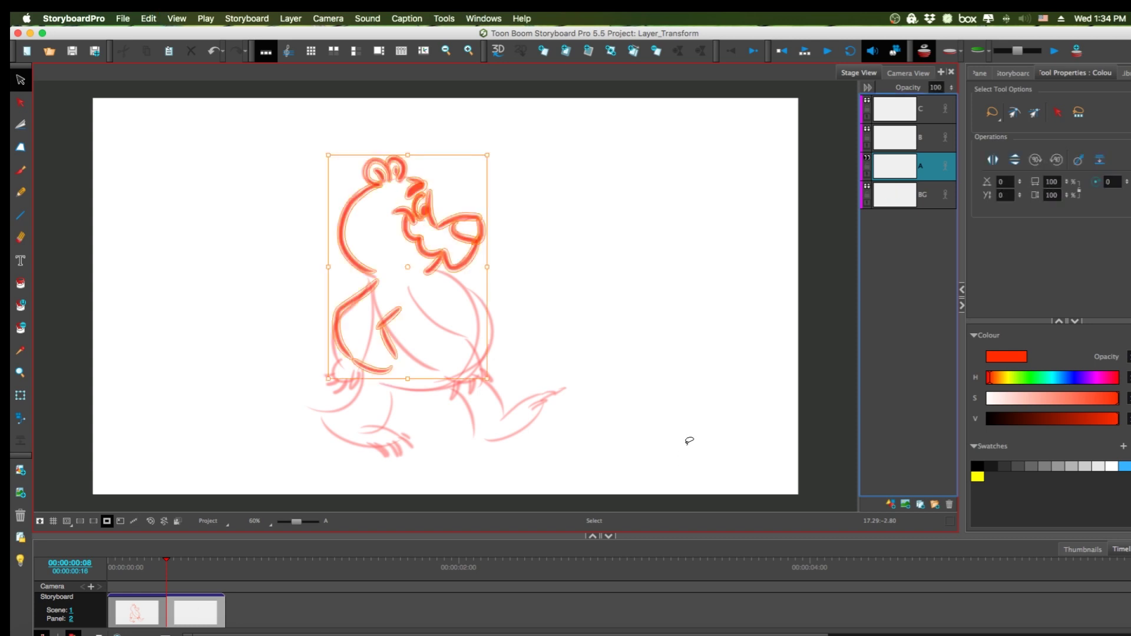
{"action": "left_click", "coordinate": [701, 396]}
Step: Finish the second pose on layer A with the near hand, belly, passing legs and feet, and the far arm
{"action": "key", "text": "alt+b"}
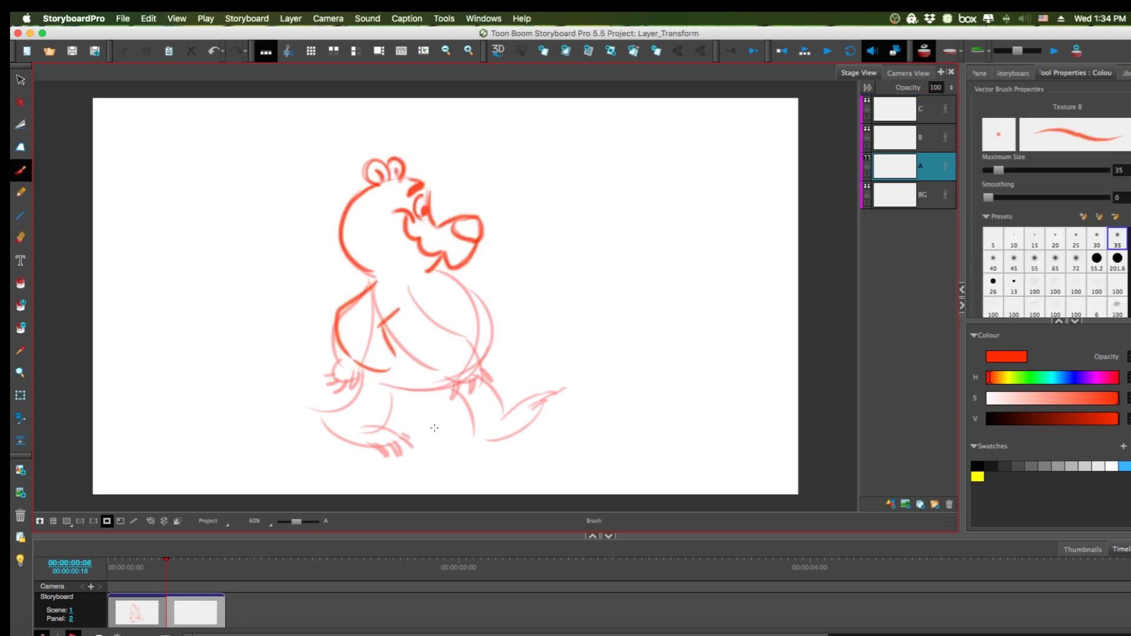
{"action": "mouse_move", "coordinate": [362, 368]}
{"action": "left_mouse_down"}
{"action": "mouse_move", "coordinate": [390, 350]}
{"action": "mouse_move", "coordinate": [379, 390]}
{"action": "mouse_move", "coordinate": [364, 377]}
{"action": "mouse_move", "coordinate": [391, 391]}
{"action": "left_mouse_up"}
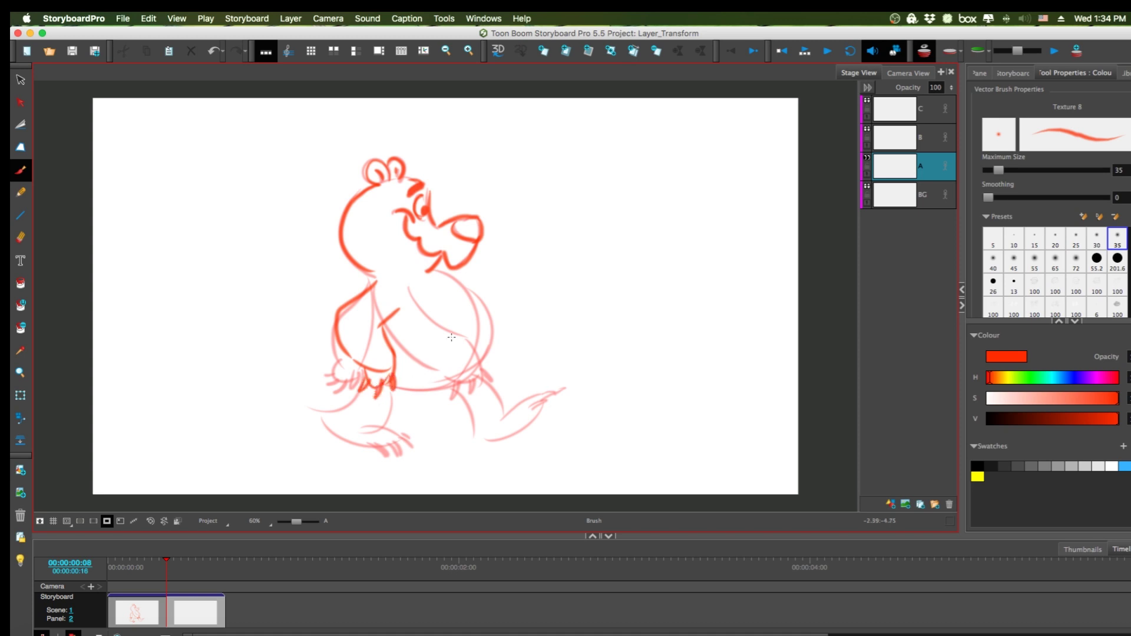
{"action": "left_click_drag", "start_coordinate": [435, 270], "coordinate": [471, 380]}
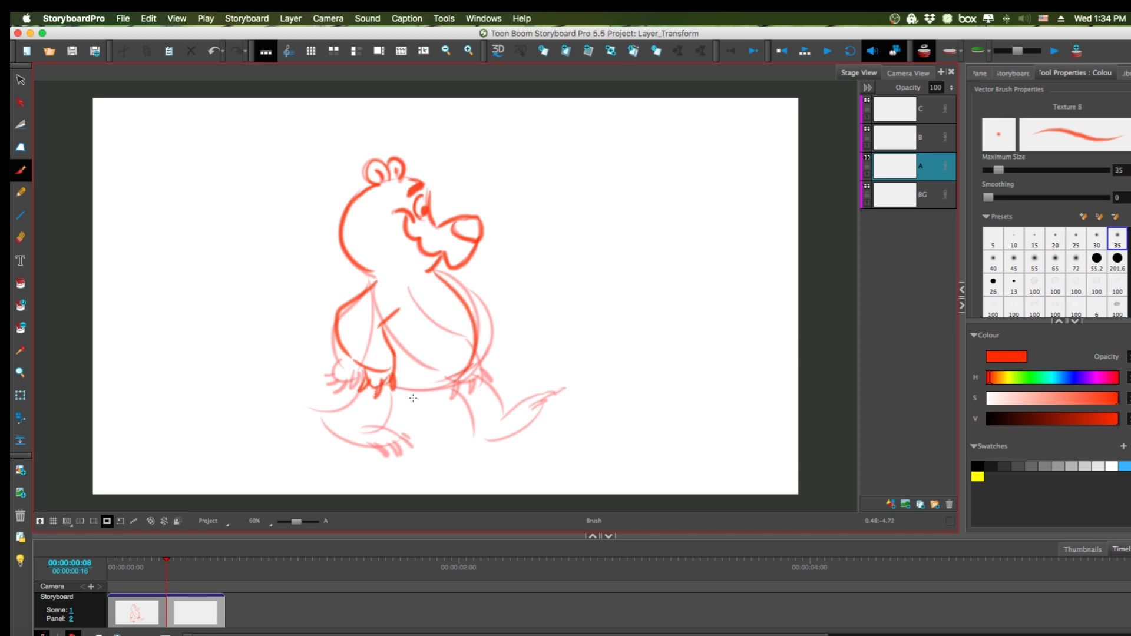
{"action": "mouse_move", "coordinate": [417, 457]}
{"action": "left_mouse_down"}
{"action": "mouse_move", "coordinate": [383, 390]}
{"action": "mouse_move", "coordinate": [444, 412]}
{"action": "mouse_move", "coordinate": [471, 407]}
{"action": "mouse_move", "coordinate": [475, 420]}
{"action": "mouse_move", "coordinate": [470, 407]}
{"action": "mouse_move", "coordinate": [494, 408]}
{"action": "left_mouse_up"}
{"action": "left_click_drag", "start_coordinate": [389, 407], "coordinate": [406, 434]}
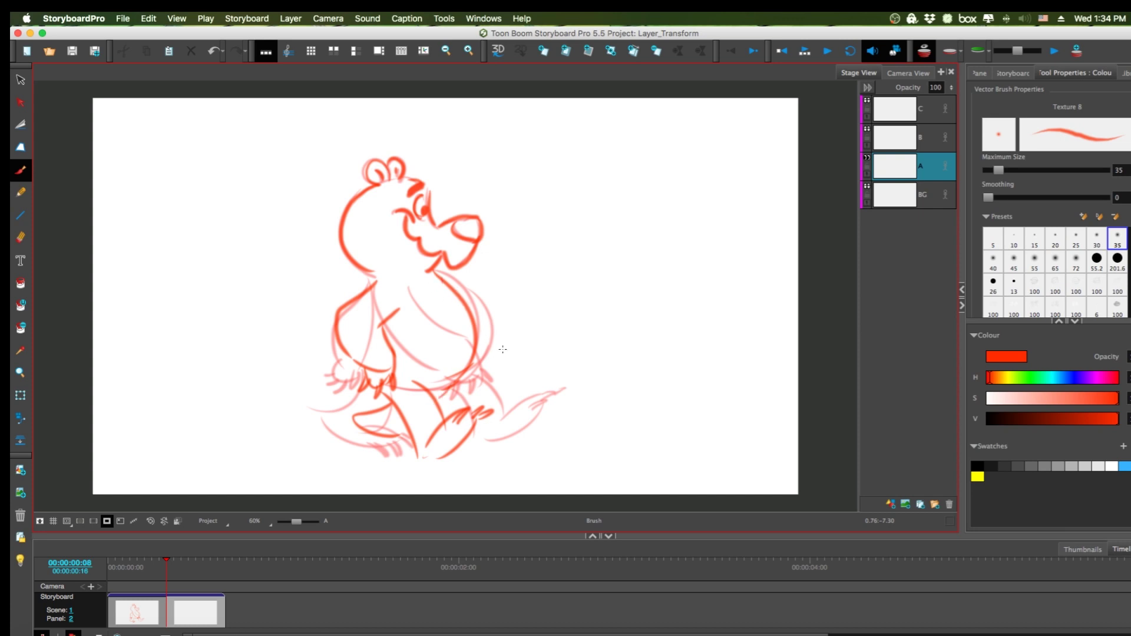
{"action": "mouse_move", "coordinate": [443, 283]}
{"action": "left_mouse_down"}
{"action": "mouse_move", "coordinate": [503, 334]}
{"action": "mouse_move", "coordinate": [482, 368]}
{"action": "mouse_move", "coordinate": [502, 372]}
{"action": "left_mouse_up"}
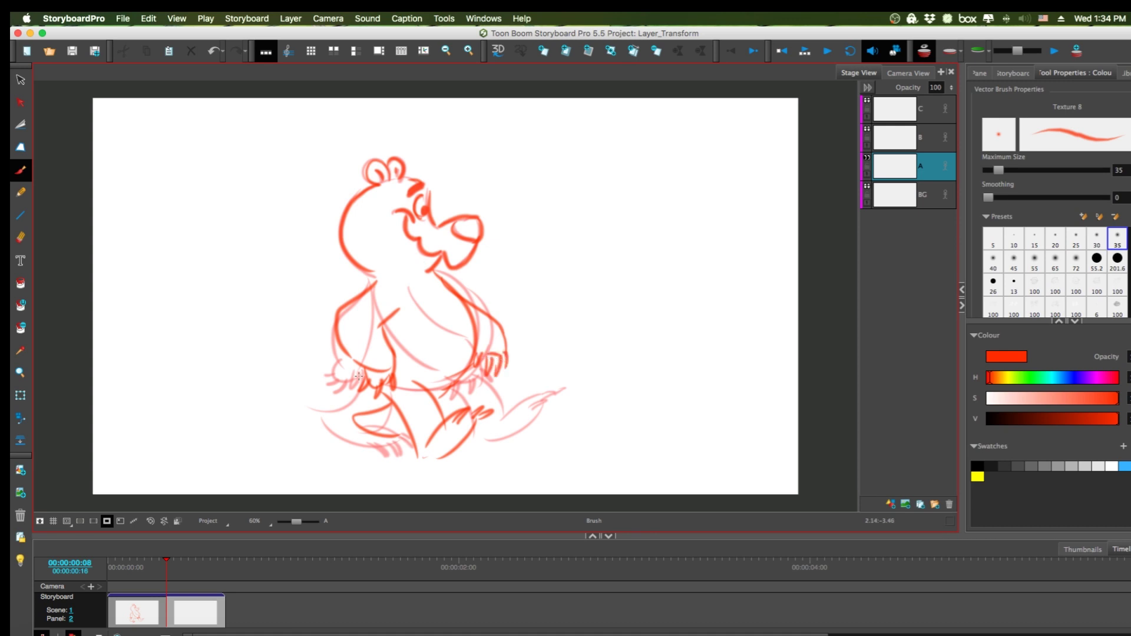
{"action": "left_click_drag", "start_coordinate": [359, 375], "coordinate": [353, 358]}
{"action": "mouse_move", "coordinate": [434, 454]}
{"action": "left_mouse_down"}
{"action": "mouse_move", "coordinate": [471, 422]}
{"action": "mouse_move", "coordinate": [435, 454]}
{"action": "left_mouse_up"}
Step: Select the whole second pose, skew it slightly with the Perspective tool, and turn off onion skin
{"action": "left_click", "coordinate": [20, 80]}
{"action": "mouse_move", "coordinate": [526, 445]}
{"action": "left_mouse_down"}
{"action": "mouse_move", "coordinate": [306, 450]}
{"action": "mouse_move", "coordinate": [404, 442]}
{"action": "left_mouse_up"}
{"action": "left_click_drag", "start_coordinate": [445, 155], "coordinate": [516, 162]}
{"action": "left_click", "coordinate": [20, 146]}
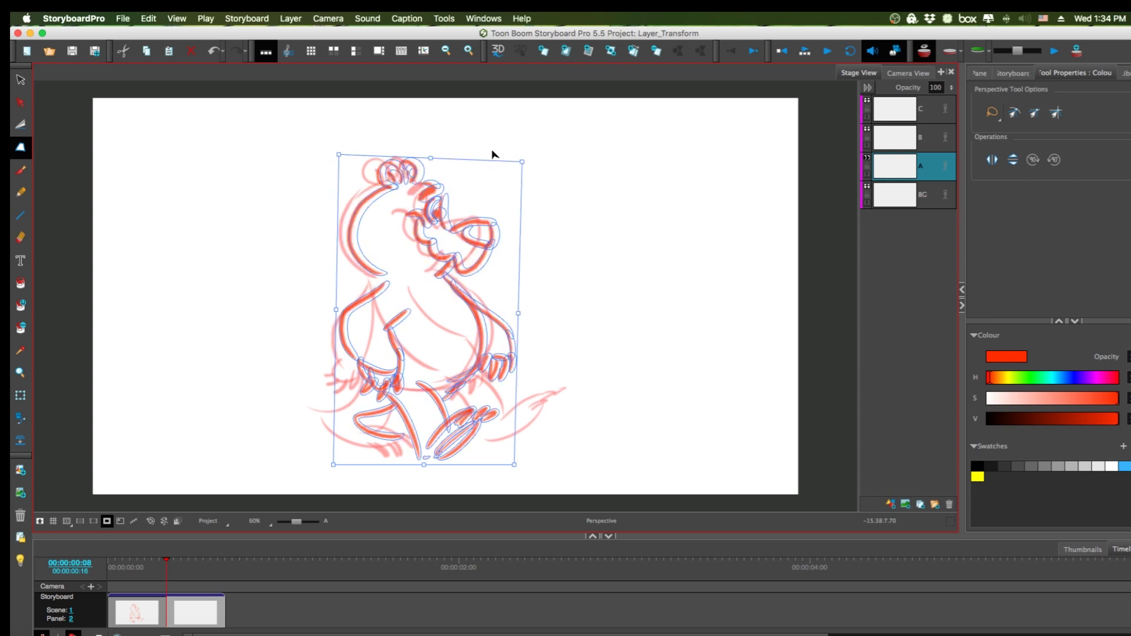
{"action": "left_click", "coordinate": [553, 171]}
{"action": "left_click", "coordinate": [924, 52]}
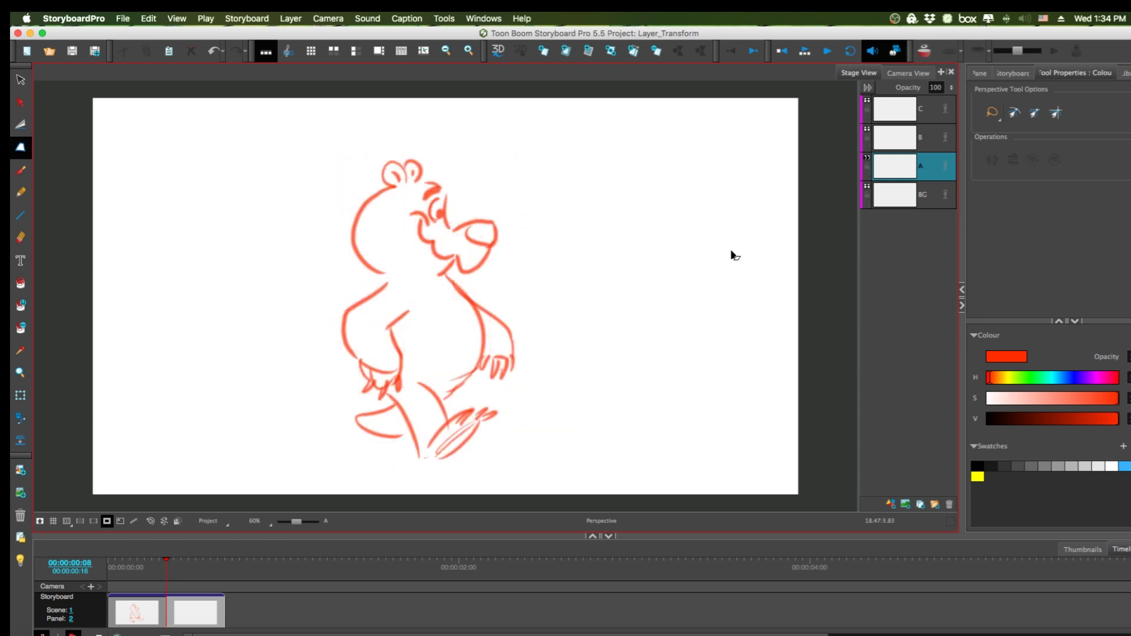
Step: Compare the two panels, then delete the extra outer belly strokes from the bear in the first panel
{"action": "key", "text": "f"}
{"action": "key", "text": "g"}
{"action": "key", "text": "f"}
{"action": "key", "text": "g"}
{"action": "key", "text": "f"}
{"action": "left_click", "coordinate": [494, 333]}
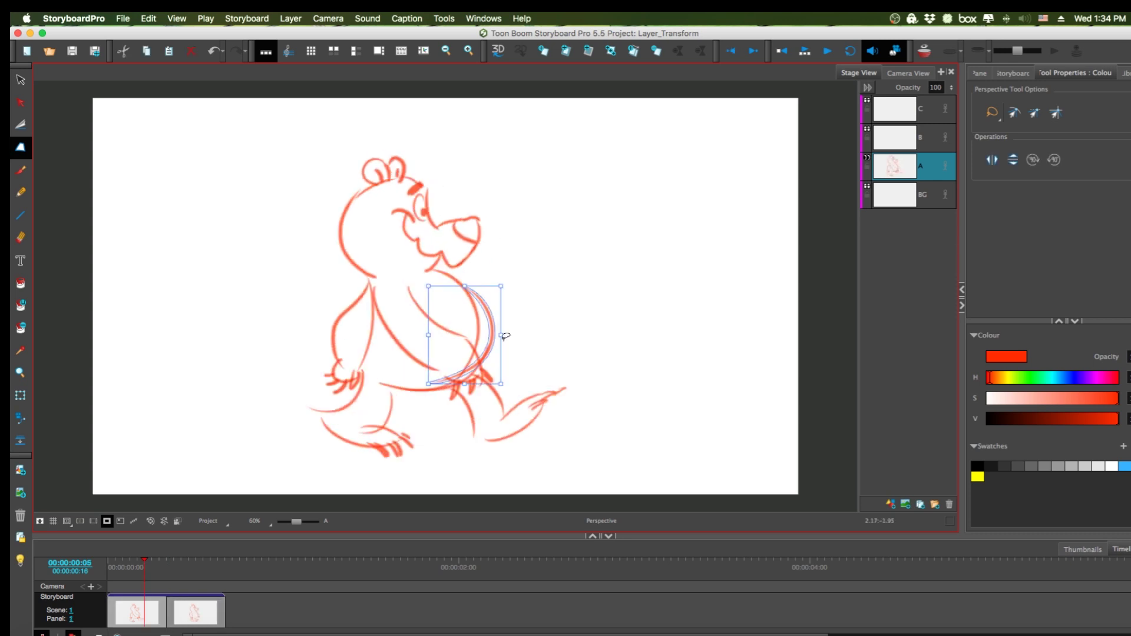
{"action": "key", "text": "Delete"}
{"action": "left_click", "coordinate": [491, 353]}
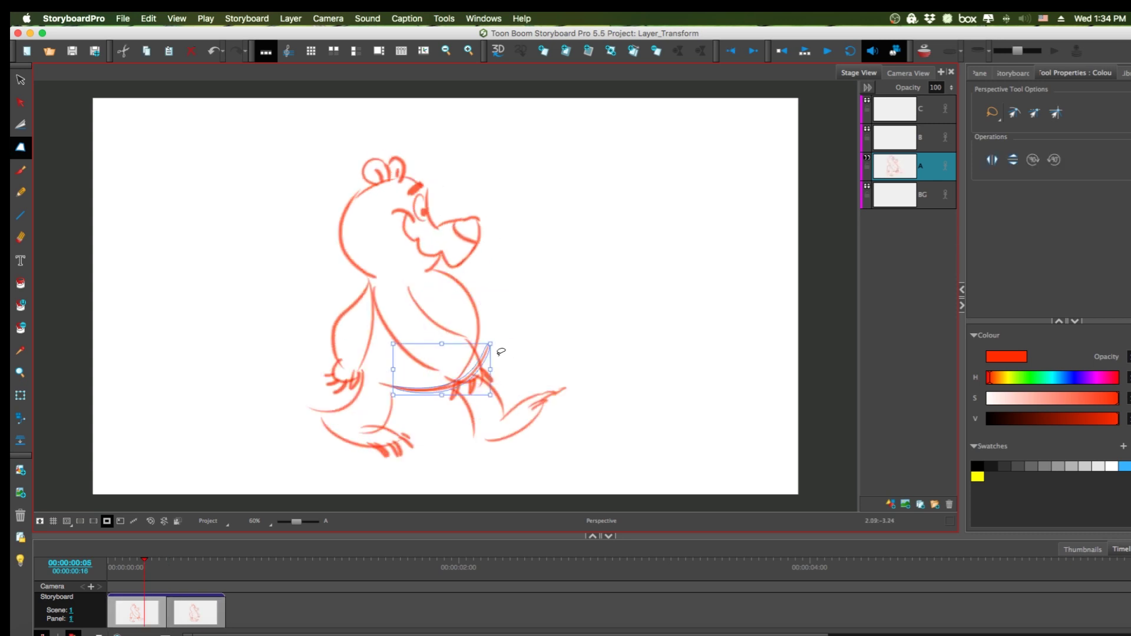
{"action": "left_click", "coordinate": [501, 345]}
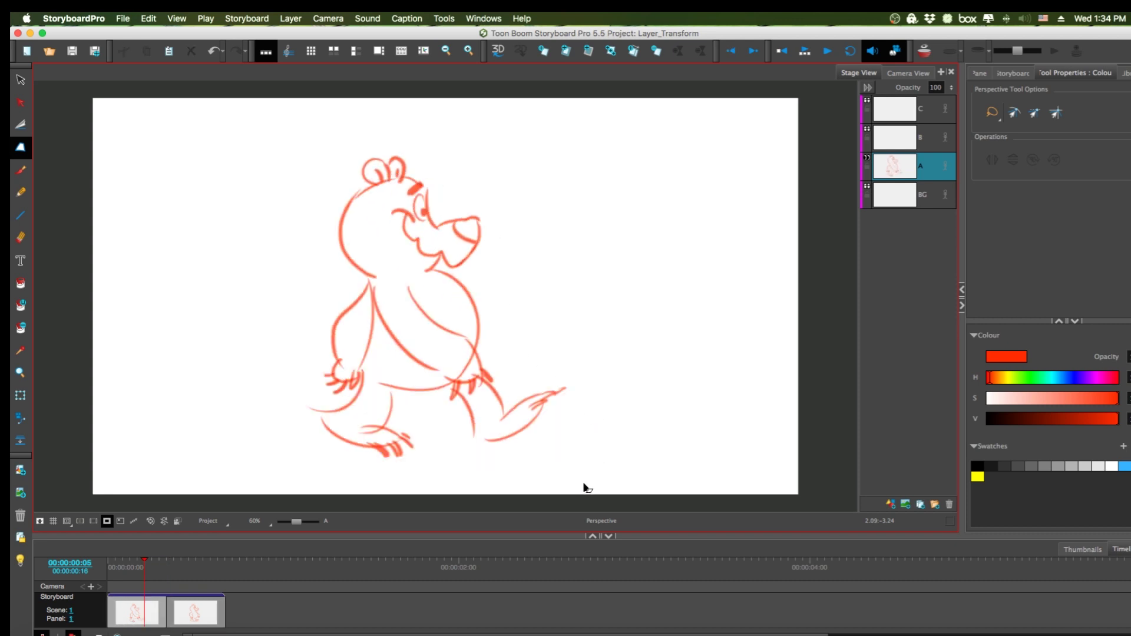
Step: Strengthen the leg lines in the first panel with the brush and adjust the raised foot closer to its leg
{"action": "left_click", "coordinate": [20, 170]}
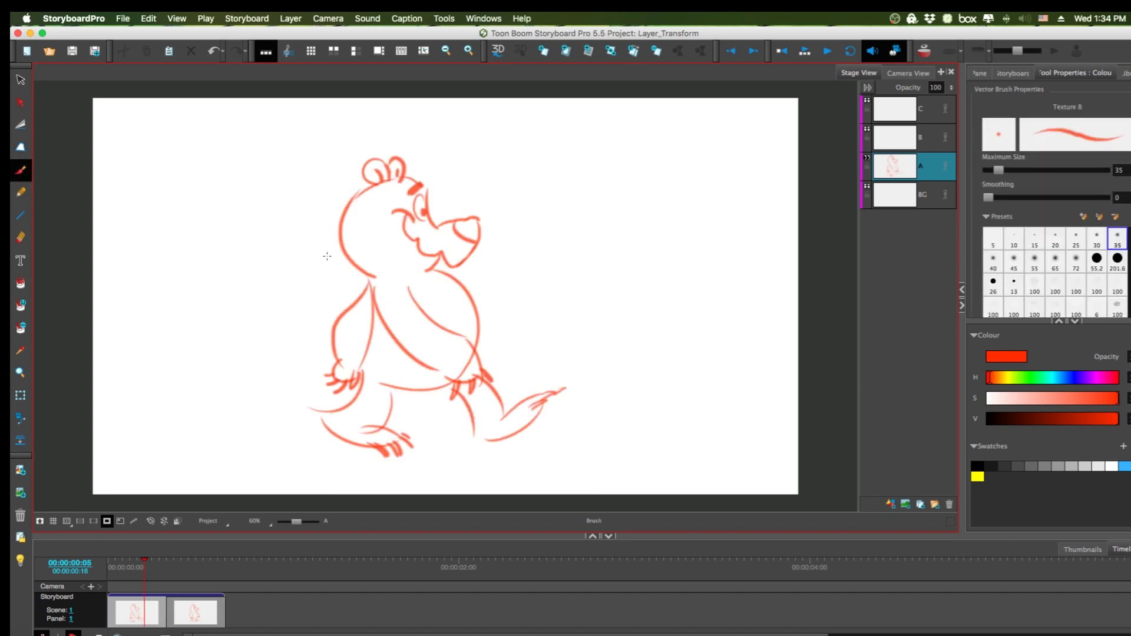
{"action": "mouse_move", "coordinate": [394, 389]}
{"action": "left_mouse_down"}
{"action": "mouse_move", "coordinate": [394, 419]}
{"action": "mouse_move", "coordinate": [354, 440]}
{"action": "left_mouse_up"}
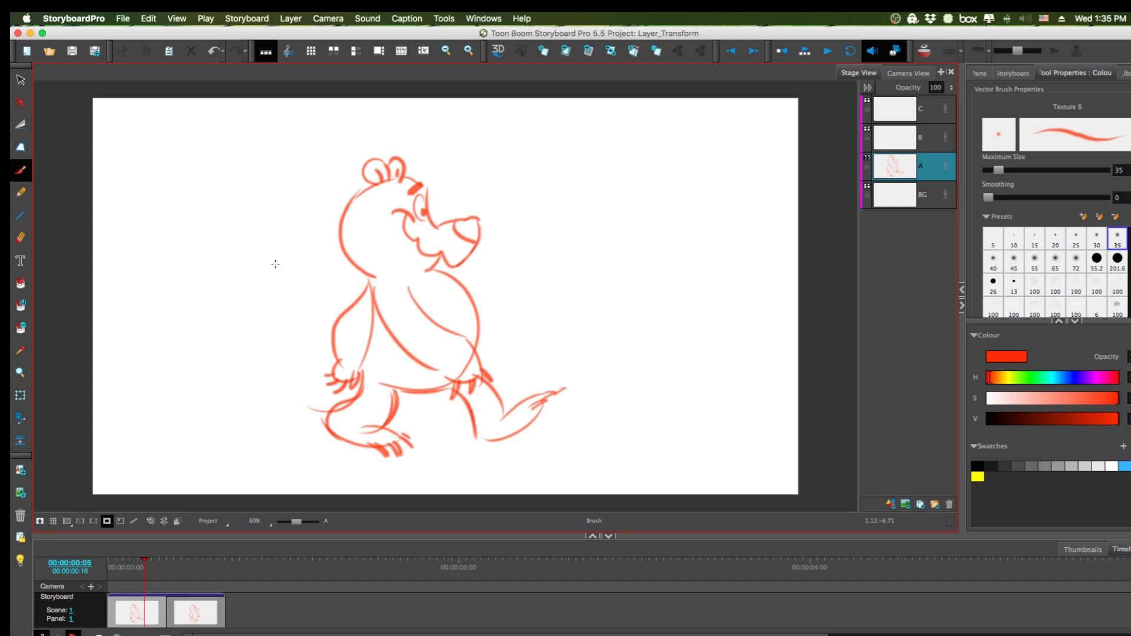
{"action": "left_click", "coordinate": [20, 81]}
{"action": "left_click_drag", "start_coordinate": [568, 376], "coordinate": [566, 402]}
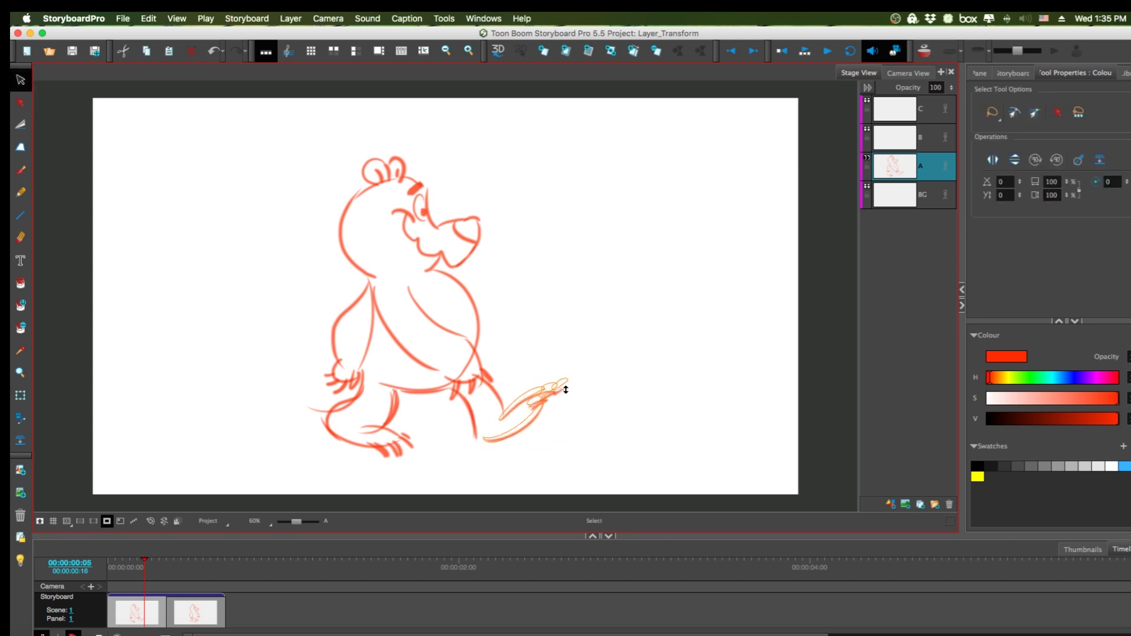
{"action": "mouse_move", "coordinate": [565, 389]}
{"action": "left_mouse_down"}
{"action": "mouse_move", "coordinate": [554, 381]}
{"action": "mouse_move", "coordinate": [531, 418]}
{"action": "left_mouse_up"}
{"action": "left_click", "coordinate": [583, 401]}
Step: Compare the panels, select the bear's head in the first panel, and delete the head strokes from the second panel
{"action": "key", "text": "g"}
{"action": "key", "text": "f"}
{"action": "key", "text": "g"}
{"action": "key", "text": "j"}
{"action": "mouse_move", "coordinate": [452, 172]}
{"action": "left_mouse_down"}
{"action": "mouse_move", "coordinate": [475, 179]}
{"action": "mouse_move", "coordinate": [424, 253]}
{"action": "mouse_move", "coordinate": [504, 158]}
{"action": "left_mouse_up"}
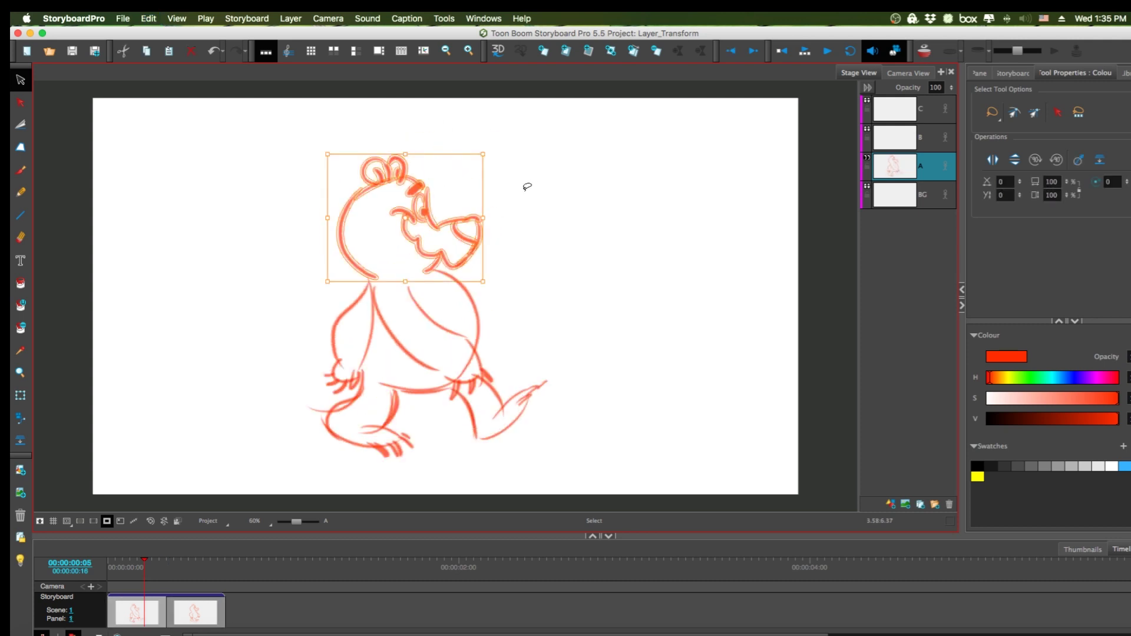
{"action": "key", "text": "l"}
{"action": "mouse_move", "coordinate": [513, 222]}
{"action": "left_mouse_down"}
{"action": "mouse_move", "coordinate": [456, 259]}
{"action": "mouse_move", "coordinate": [522, 144]}
{"action": "left_mouse_up"}
{"action": "key", "text": "Delete"}
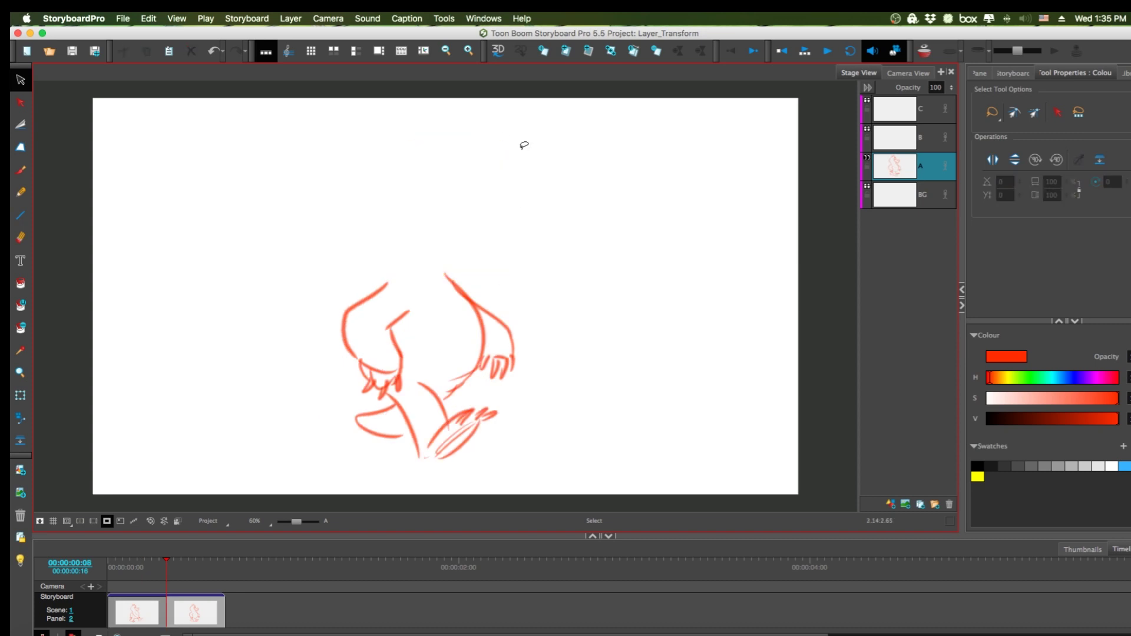
Step: Paste the copied head into the second panel, move it forward over the bear's neck, and flip between the two panels to compare
{"action": "key", "text": "super+v"}
{"action": "left_click_drag", "start_coordinate": [470, 223], "coordinate": [492, 224]}
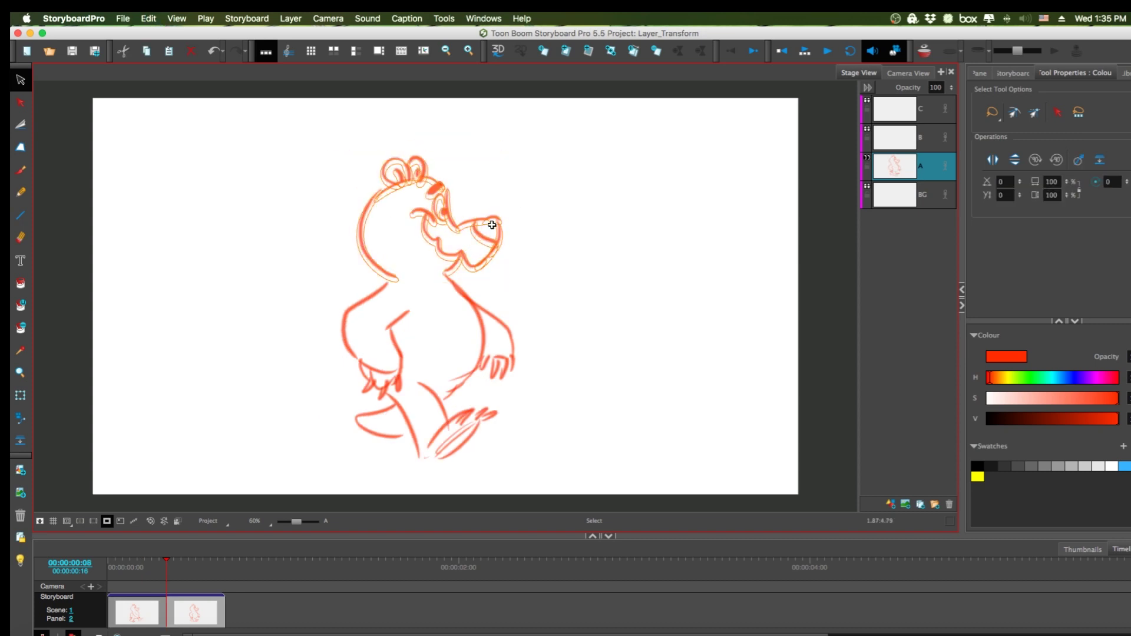
{"action": "left_click", "coordinate": [549, 165]}
{"action": "key", "text": "f"}
{"action": "key", "text": "g"}
{"action": "key", "text": "f"}
{"action": "key", "text": "g"}
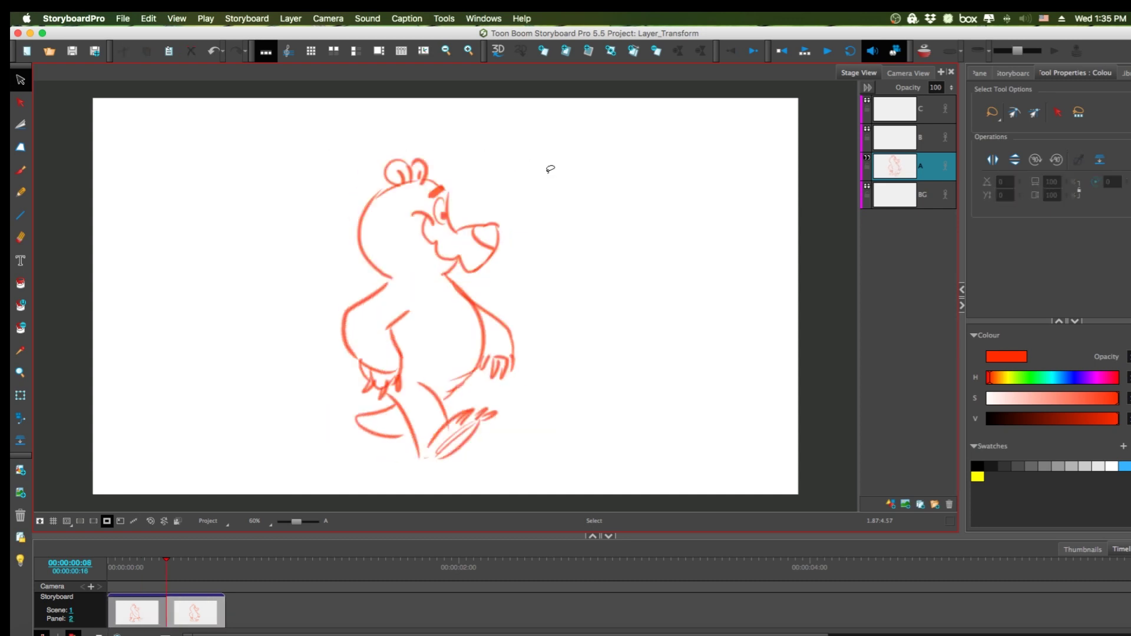
{"action": "key", "text": "f"}
{"action": "key", "text": "g"}
Step: Add a panel after the first one, turn on onion skin, and paste the bear's head on its layer A
{"action": "left_click", "coordinate": [158, 613]}
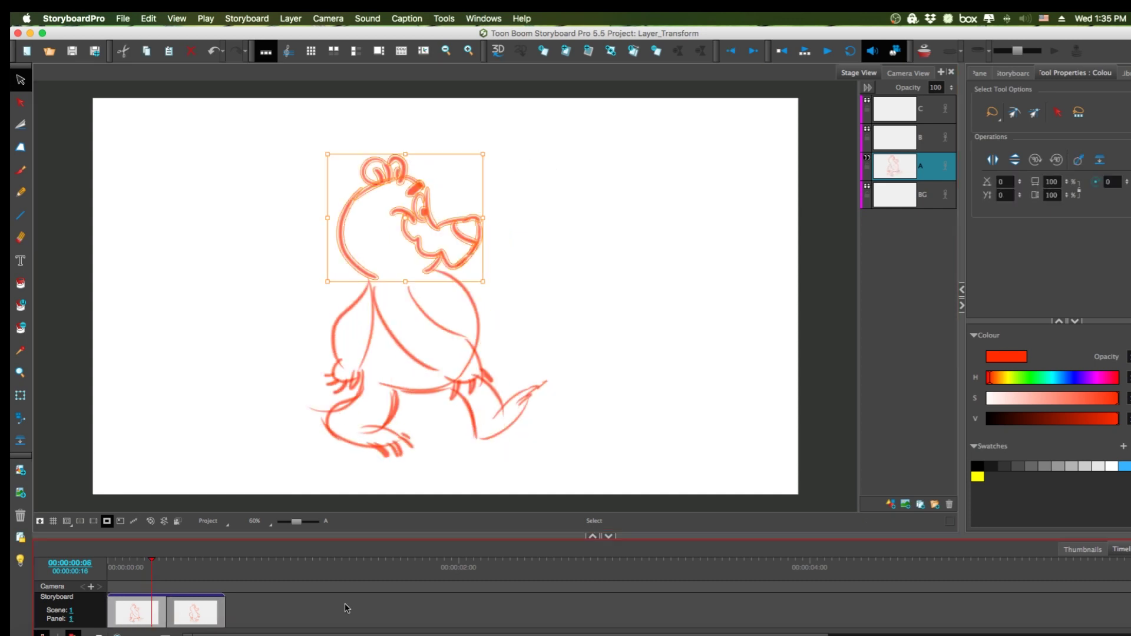
{"action": "key", "text": "p"}
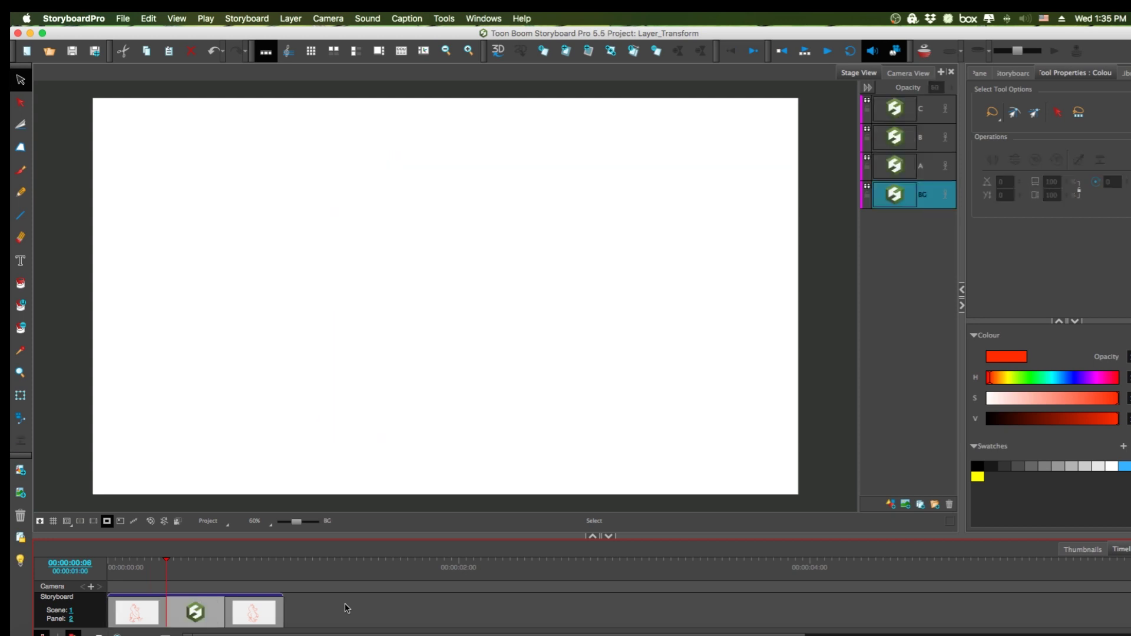
{"action": "left_click", "coordinate": [923, 51]}
{"action": "key", "text": "alt+b"}
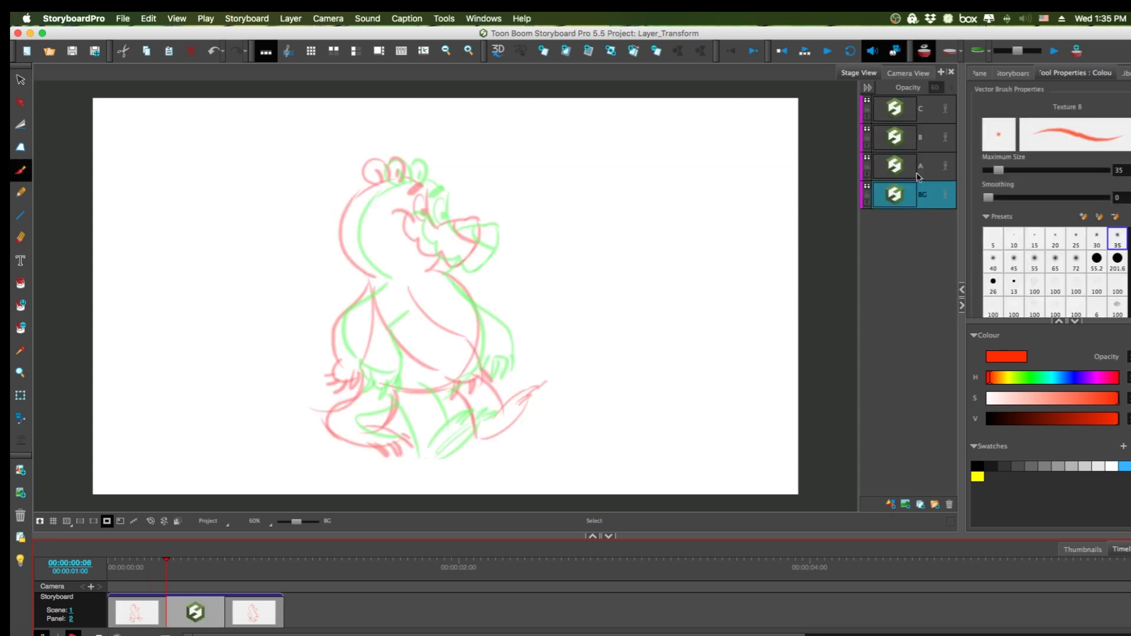
{"action": "left_click", "coordinate": [920, 172]}
{"action": "key", "text": "cmd+v"}
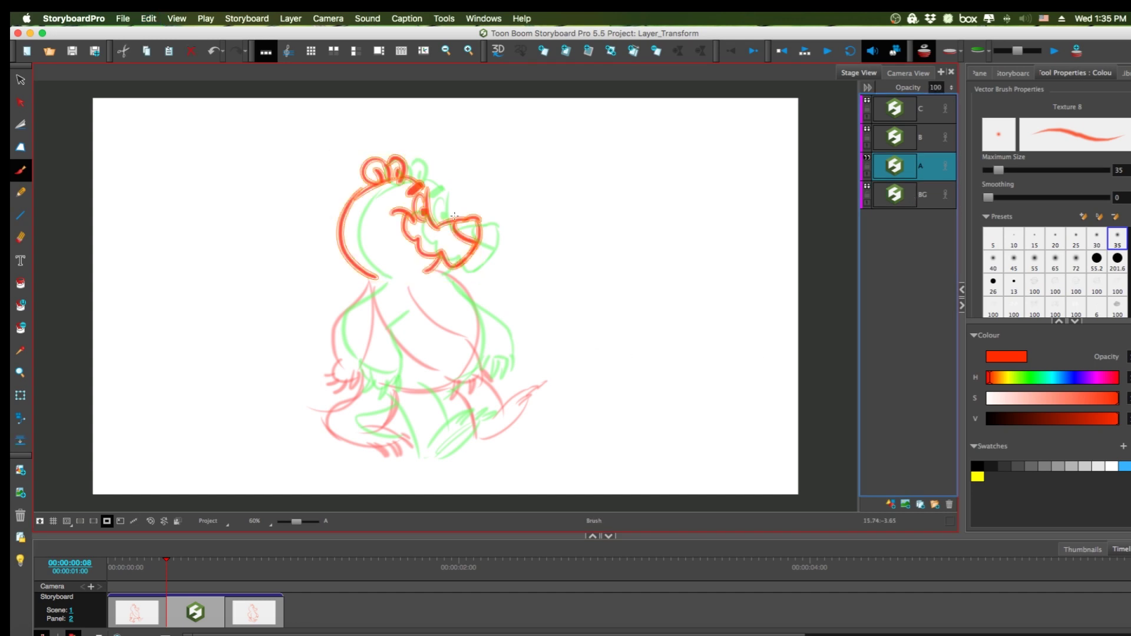
Step: Move the pasted head forward and slightly down so it sits between the onion-skinned heads
{"action": "key", "text": "alt+s"}
{"action": "left_click", "coordinate": [496, 160]}
{"action": "left_click", "coordinate": [461, 225]}
{"action": "left_click_drag", "start_coordinate": [461, 225], "coordinate": [473, 236]}
{"action": "left_click", "coordinate": [484, 193]}
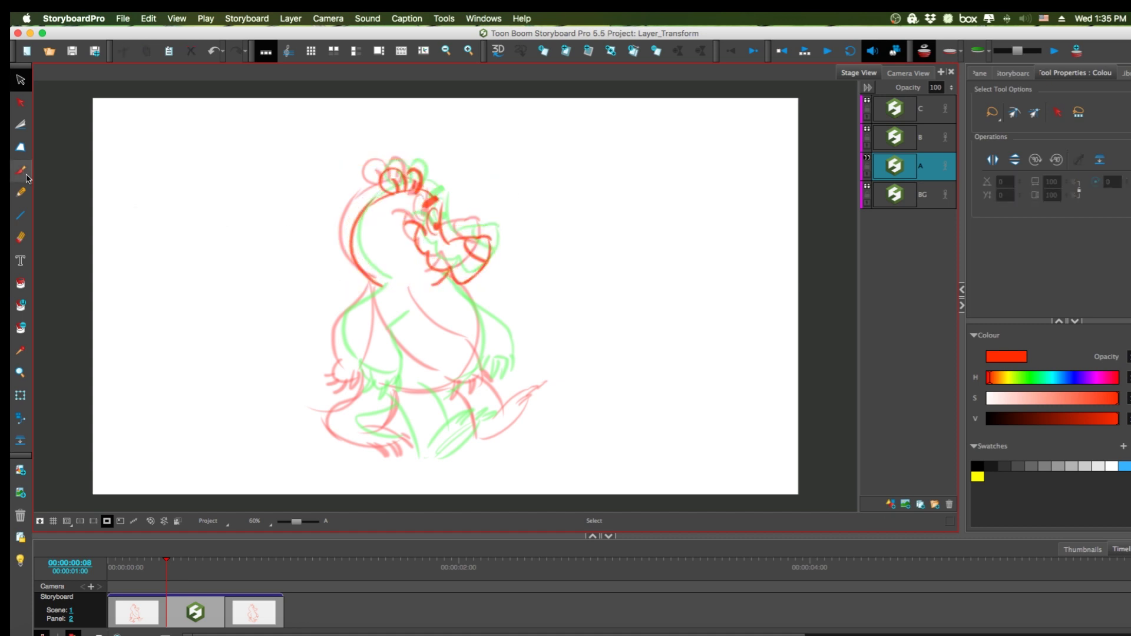
Step: Draw the bear's supporting leg and foot with the brush in the new second panel
{"action": "left_click", "coordinate": [25, 173]}
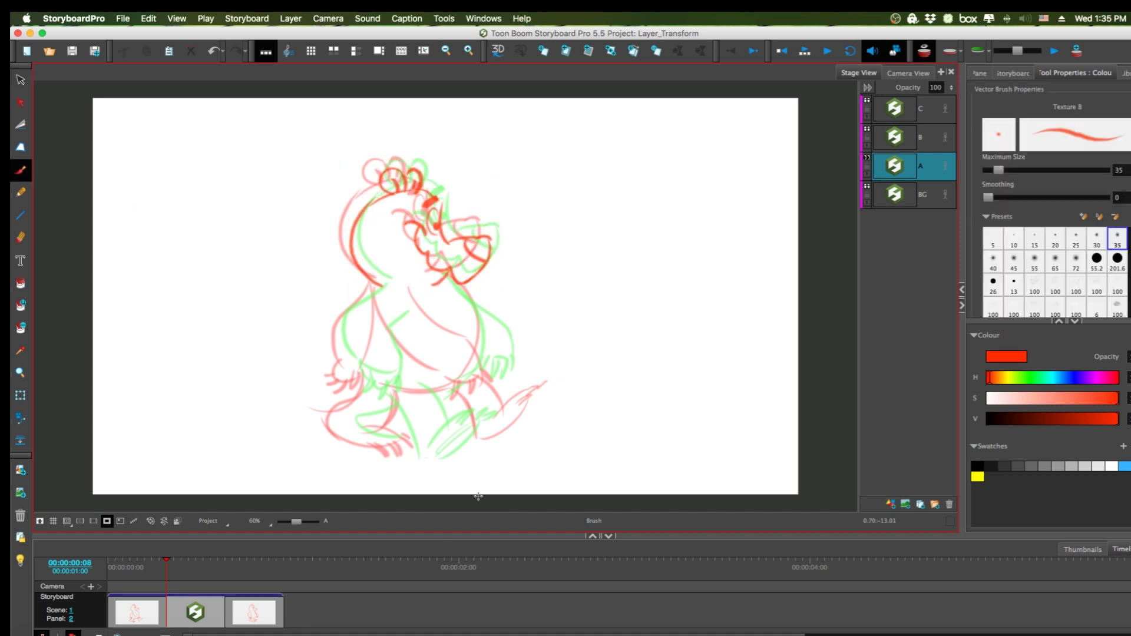
{"action": "key", "text": "."}
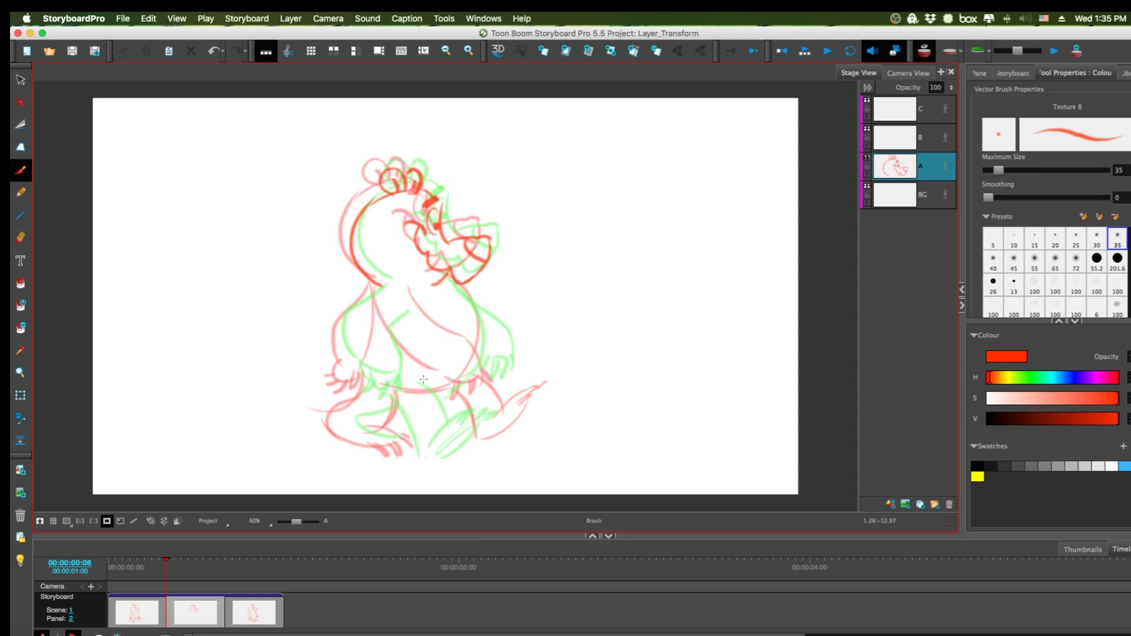
{"action": "mouse_move", "coordinate": [437, 419]}
{"action": "left_mouse_down"}
{"action": "mouse_move", "coordinate": [425, 375]}
{"action": "mouse_move", "coordinate": [379, 422]}
{"action": "mouse_move", "coordinate": [405, 447]}
{"action": "mouse_move", "coordinate": [436, 448]}
{"action": "mouse_move", "coordinate": [404, 443]}
{"action": "left_mouse_up"}
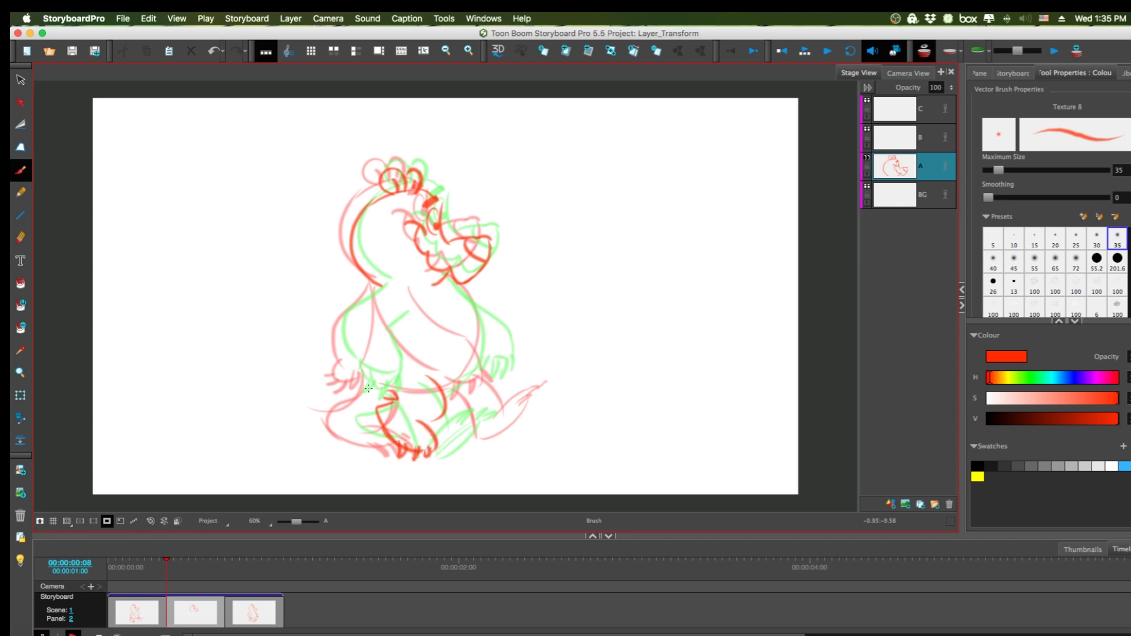
Step: Draw the torso, the arm with its hand, and the other leg and foot to complete the in-between pose
{"action": "left_click_drag", "start_coordinate": [363, 352], "coordinate": [384, 400]}
{"action": "mouse_move", "coordinate": [390, 286]}
{"action": "left_mouse_down"}
{"action": "mouse_move", "coordinate": [369, 332]}
{"action": "mouse_move", "coordinate": [408, 386]}
{"action": "left_mouse_up"}
{"action": "mouse_move", "coordinate": [417, 312]}
{"action": "left_mouse_down"}
{"action": "mouse_move", "coordinate": [413, 356]}
{"action": "mouse_move", "coordinate": [458, 380]}
{"action": "mouse_move", "coordinate": [443, 384]}
{"action": "left_mouse_up"}
{"action": "key", "text": "ctrl+z"}
{"action": "mouse_move", "coordinate": [435, 405]}
{"action": "left_mouse_down"}
{"action": "mouse_move", "coordinate": [471, 366]}
{"action": "mouse_move", "coordinate": [451, 400]}
{"action": "mouse_move", "coordinate": [467, 296]}
{"action": "mouse_move", "coordinate": [467, 378]}
{"action": "left_mouse_up"}
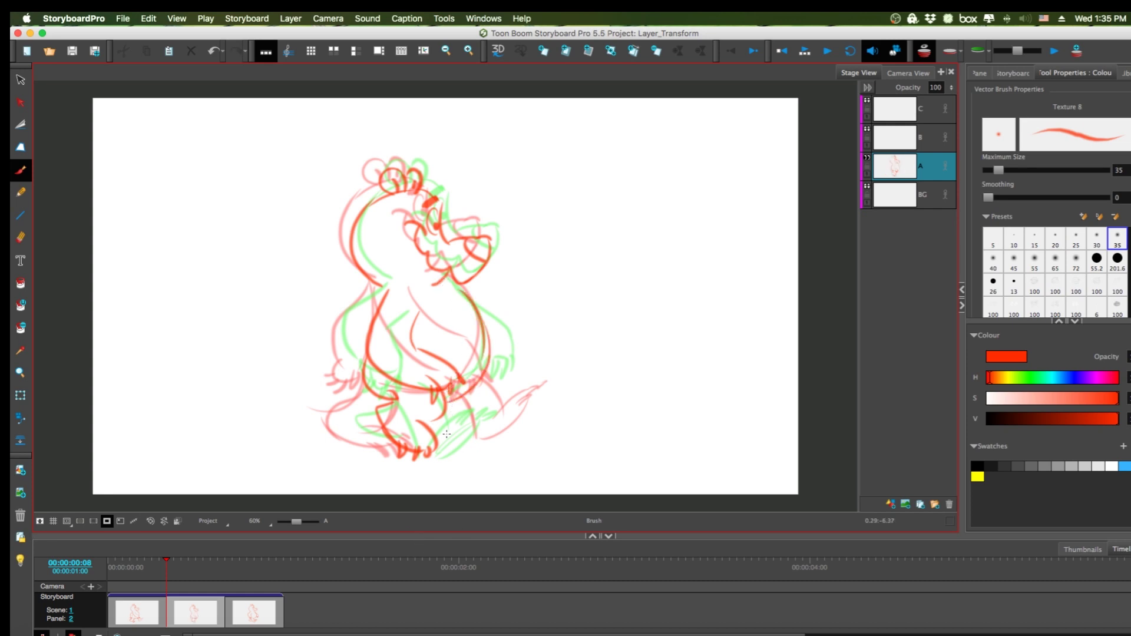
{"action": "mouse_move", "coordinate": [438, 403]}
{"action": "left_mouse_down"}
{"action": "mouse_move", "coordinate": [449, 440]}
{"action": "mouse_move", "coordinate": [471, 436]}
{"action": "mouse_move", "coordinate": [475, 450]}
{"action": "left_mouse_up"}
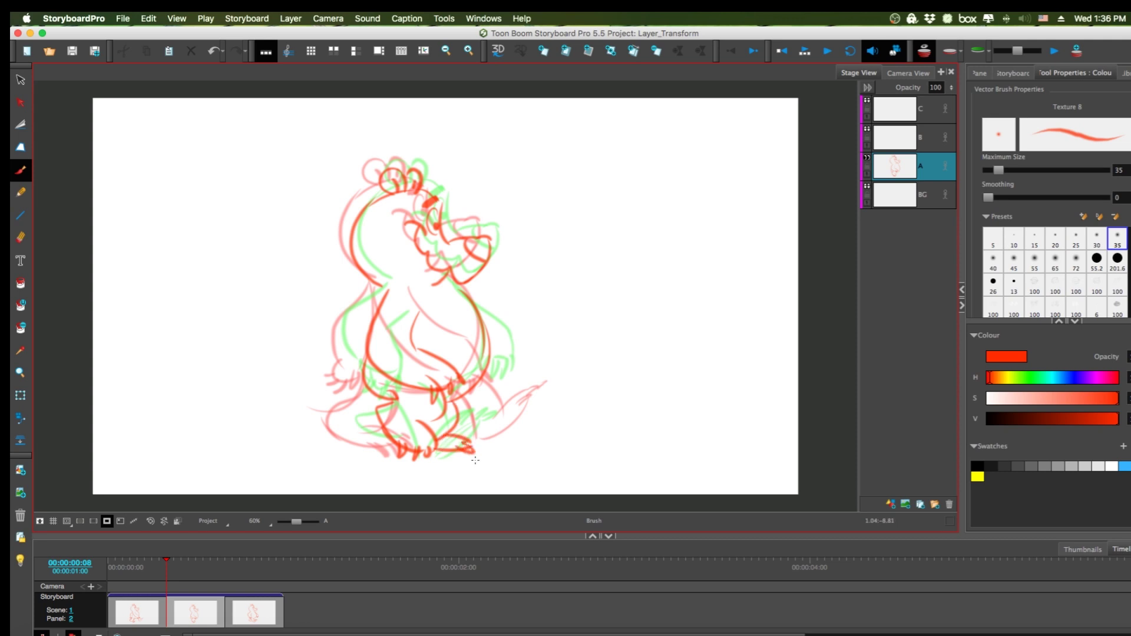
Step: Select the head in the second panel and shift it slightly forward
{"action": "left_click", "coordinate": [21, 87]}
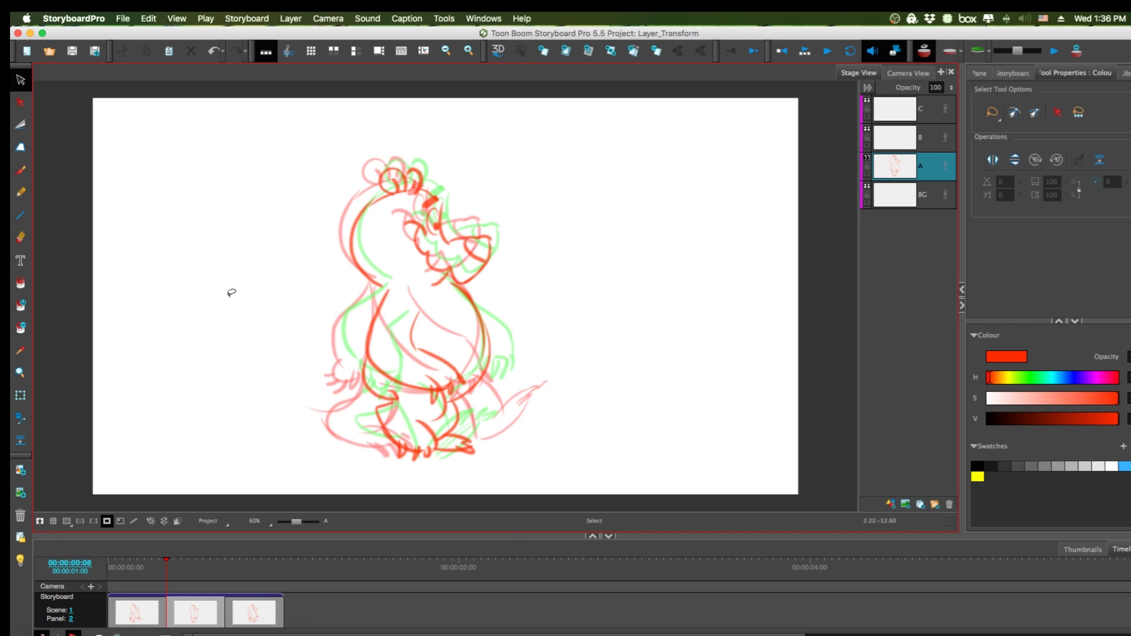
{"action": "mouse_move", "coordinate": [463, 180]}
{"action": "left_mouse_down"}
{"action": "mouse_move", "coordinate": [326, 199]}
{"action": "mouse_move", "coordinate": [358, 263]}
{"action": "mouse_move", "coordinate": [504, 263]}
{"action": "left_mouse_up"}
{"action": "left_click", "coordinate": [536, 230]}
Step: Turn off onion skin and flip through the panels to compare the three walking poses
{"action": "left_click", "coordinate": [923, 50]}
{"action": "key", "text": "f"}
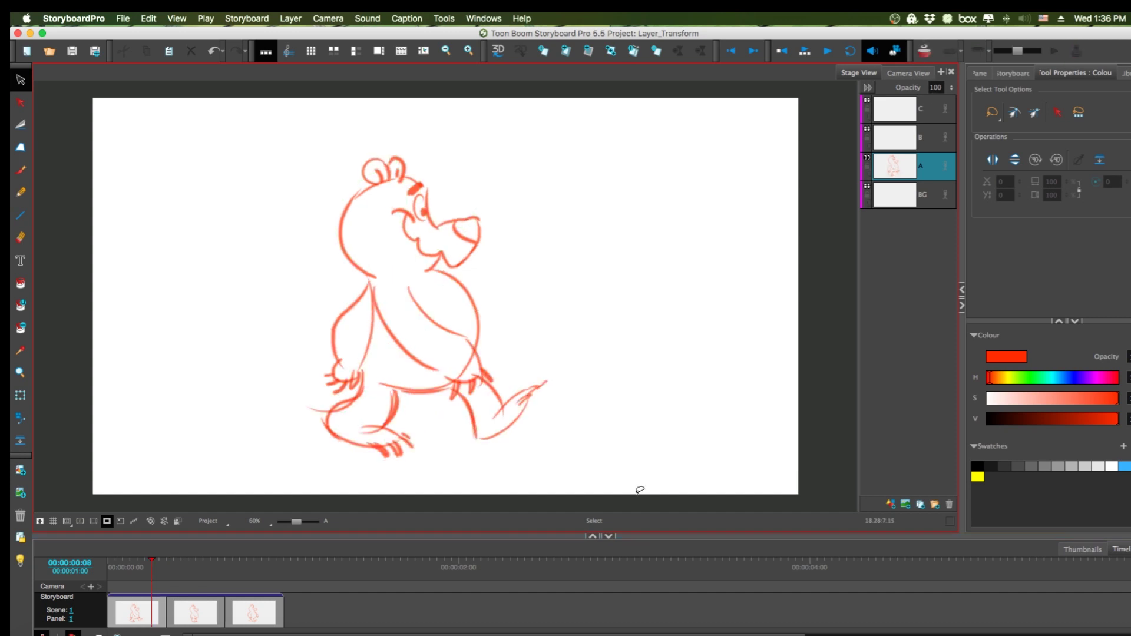
{"action": "key", "text": "g"}
{"action": "key", "text": "f"}
{"action": "key", "text": "g"}
{"action": "key", "text": "g"}
Step: Add a blank panel after the third one, paste a copy of the first panel behind it, and return to the blank panel
{"action": "left_click", "coordinate": [259, 616]}
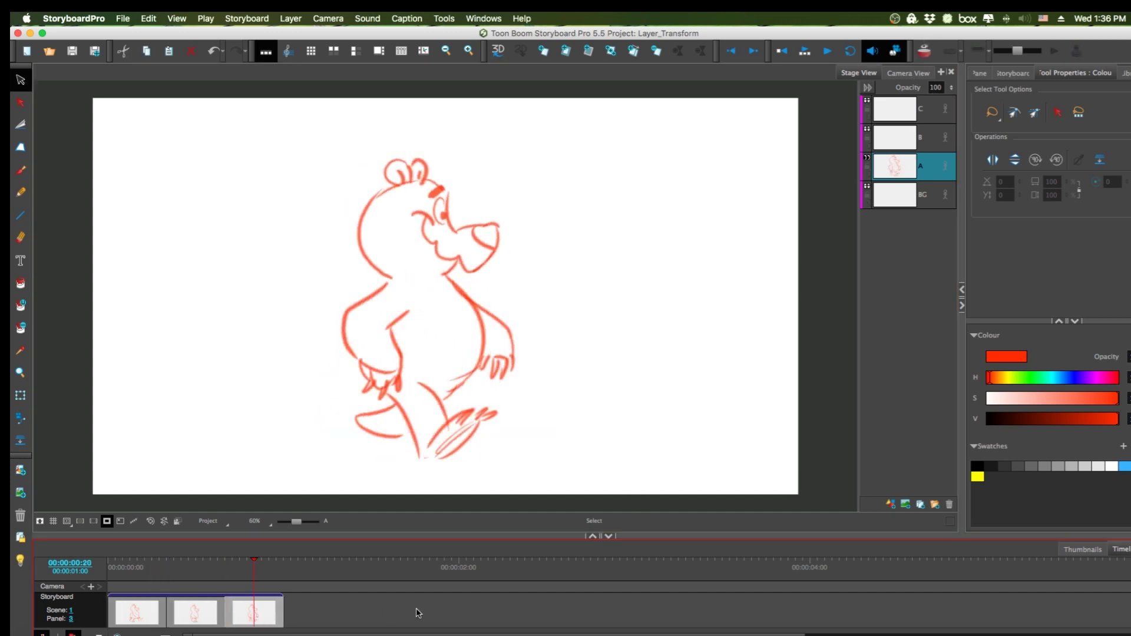
{"action": "key", "text": "p"}
{"action": "left_click", "coordinate": [141, 617]}
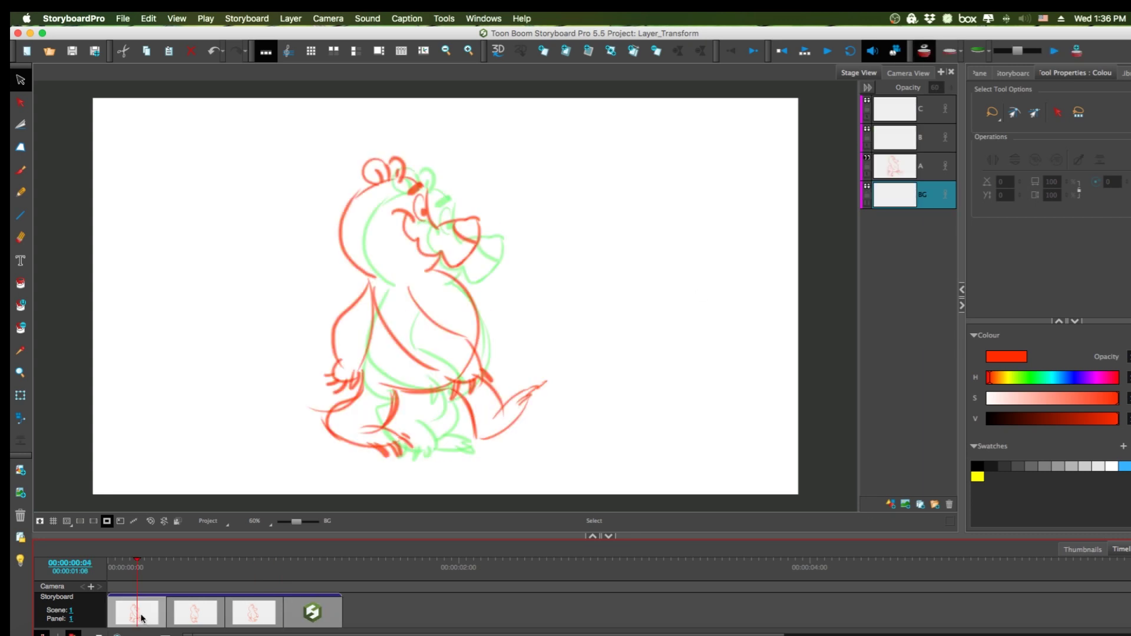
{"action": "left_click", "coordinate": [331, 618]}
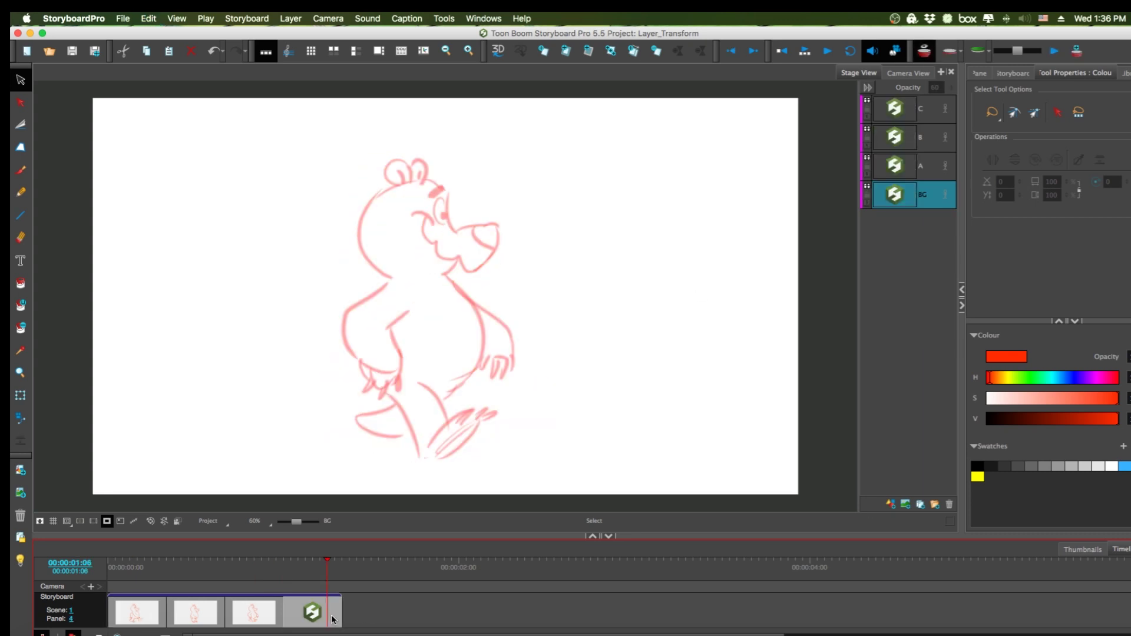
{"action": "key", "text": "super+v"}
{"action": "left_click", "coordinate": [324, 619]}
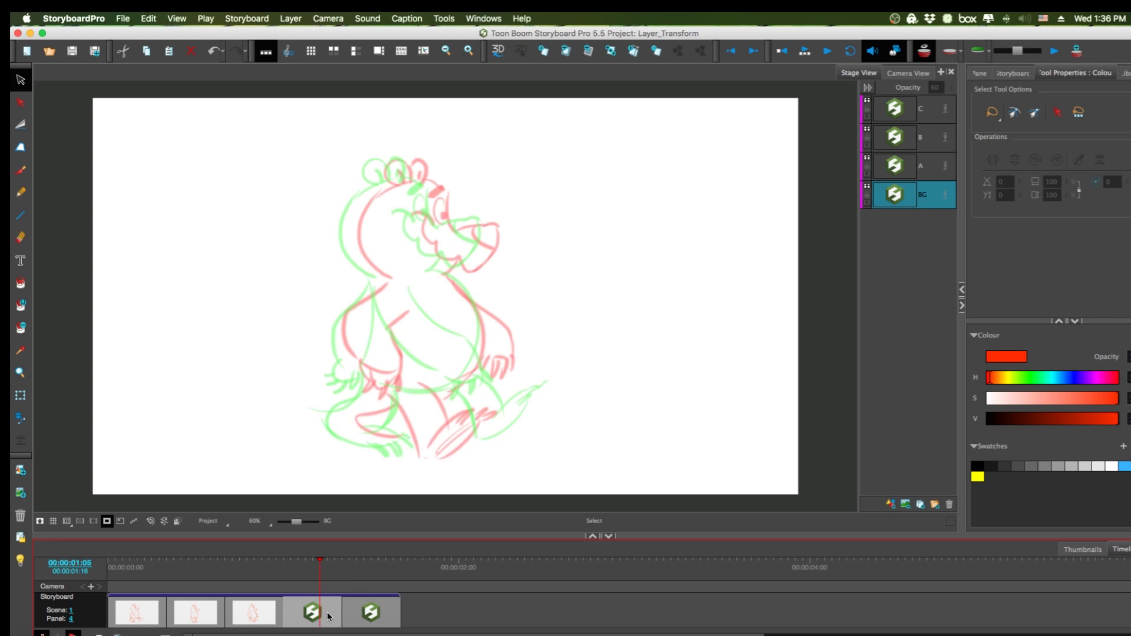
{"action": "key", "text": "alt+b"}
{"action": "key", "text": "super+v"}
{"action": "key", "text": "super+z"}
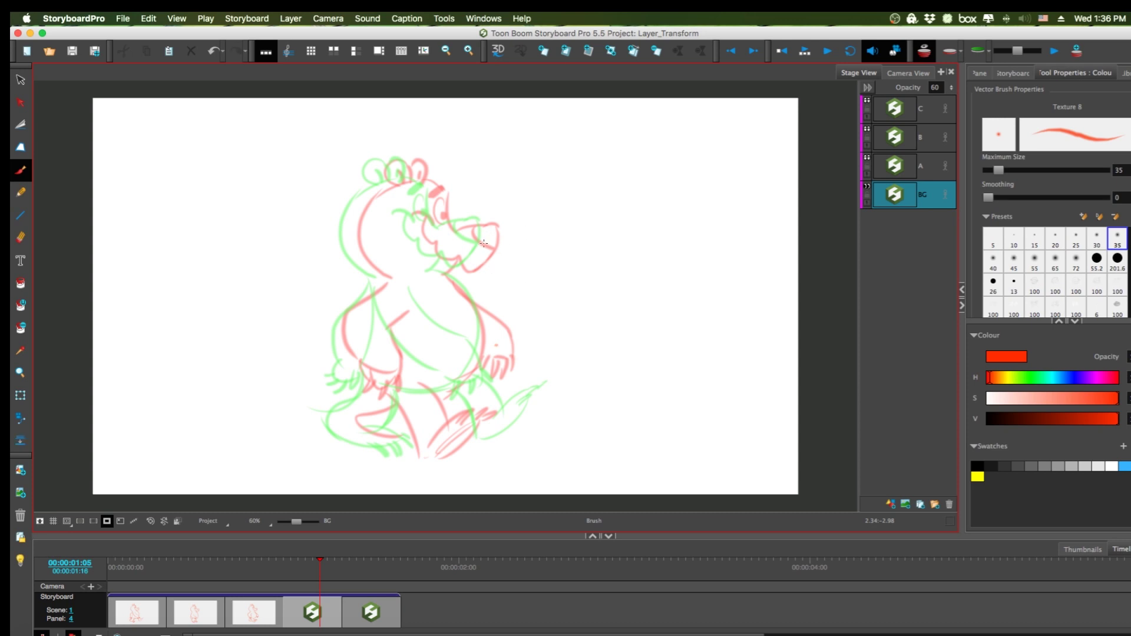
{"action": "key", "text": "Left"}
{"action": "mouse_move", "coordinate": [510, 201]}
{"action": "left_mouse_down"}
{"action": "mouse_move", "coordinate": [342, 225]}
{"action": "mouse_move", "coordinate": [469, 271]}
{"action": "mouse_move", "coordinate": [534, 252]}
{"action": "left_mouse_up"}
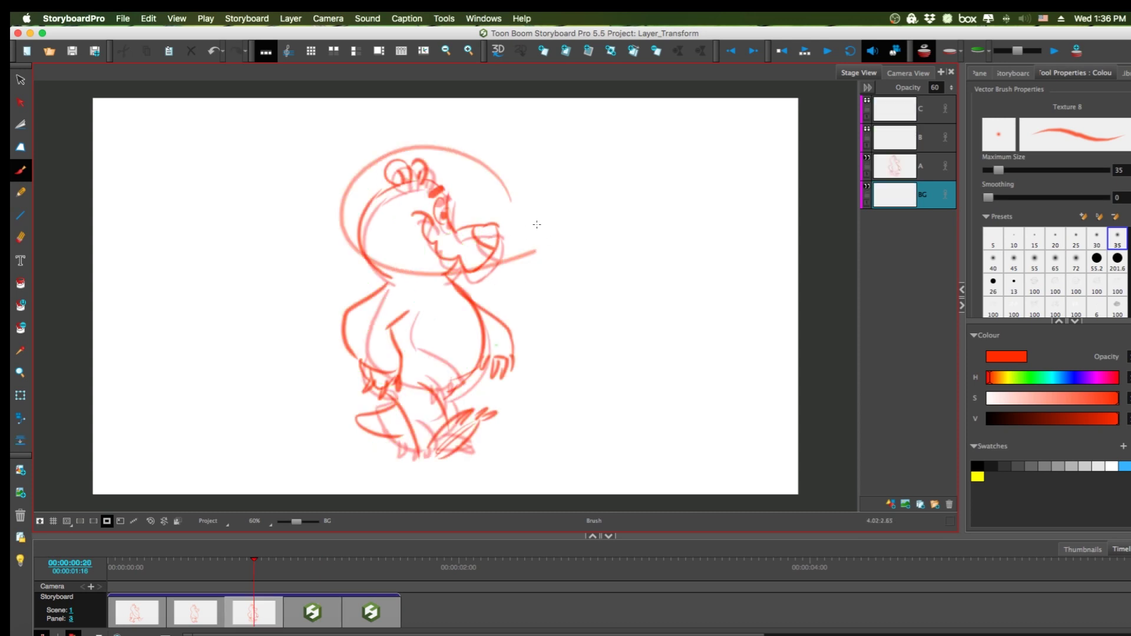
{"action": "key", "text": "super+z"}
Step: Copy the head and belly line from layer A of the third panel and paste them into layer A of the fourth panel
{"action": "left_click", "coordinate": [924, 141]}
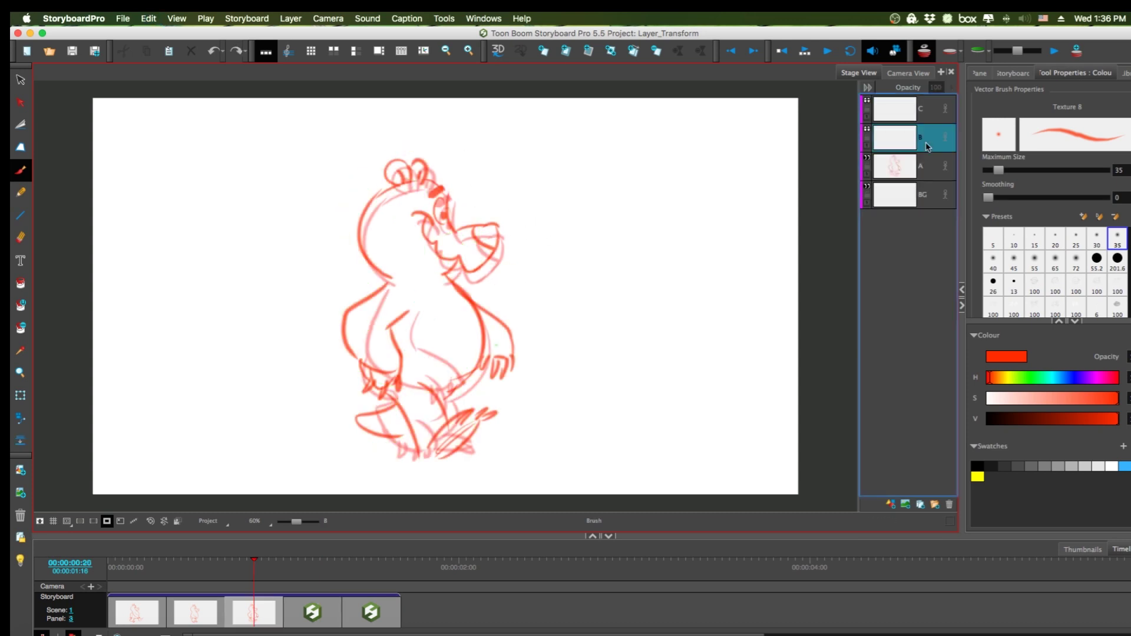
{"action": "left_click", "coordinate": [920, 177]}
{"action": "key", "text": "alt+s"}
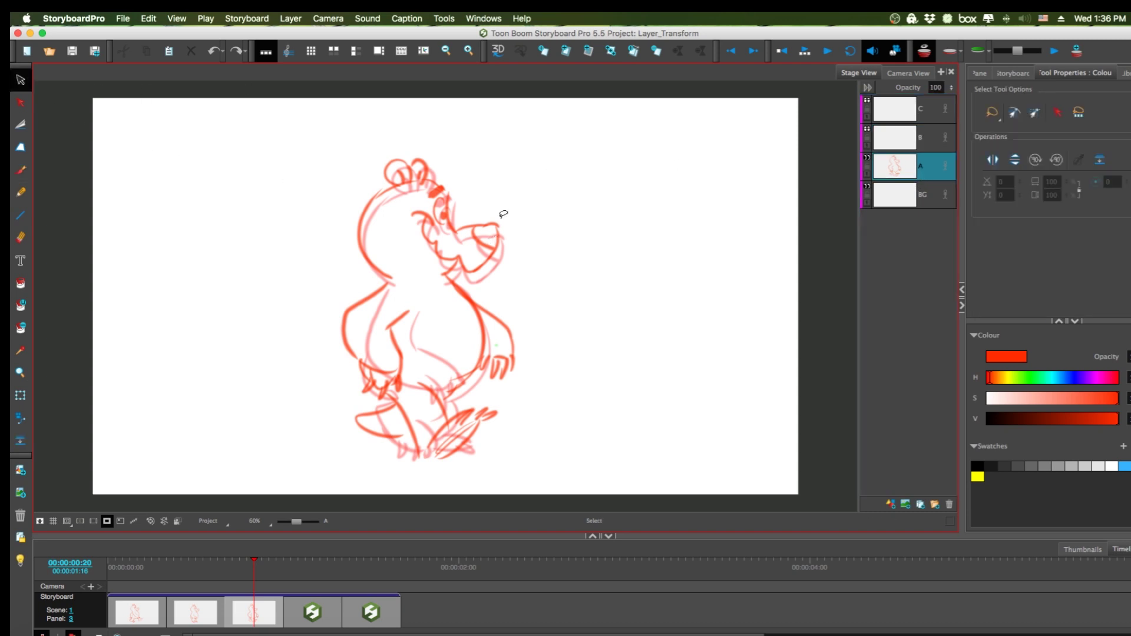
{"action": "mouse_move", "coordinate": [501, 215]}
{"action": "left_mouse_down"}
{"action": "mouse_move", "coordinate": [365, 242]}
{"action": "mouse_move", "coordinate": [545, 260]}
{"action": "left_mouse_up"}
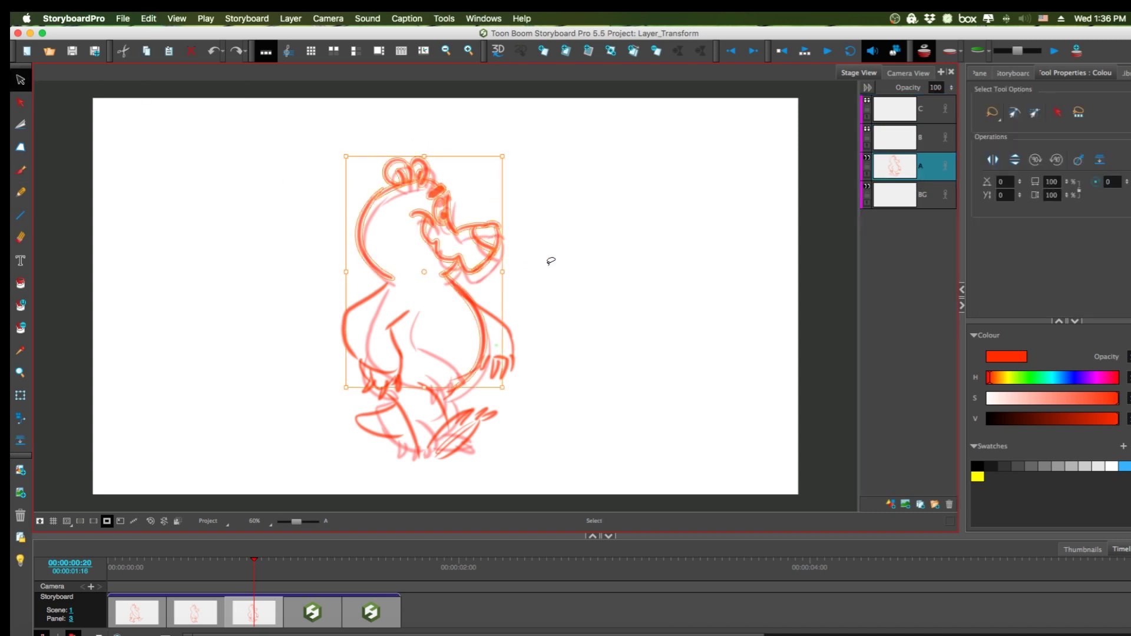
{"action": "key", "text": "f"}
{"action": "key", "text": "ctrl+v"}
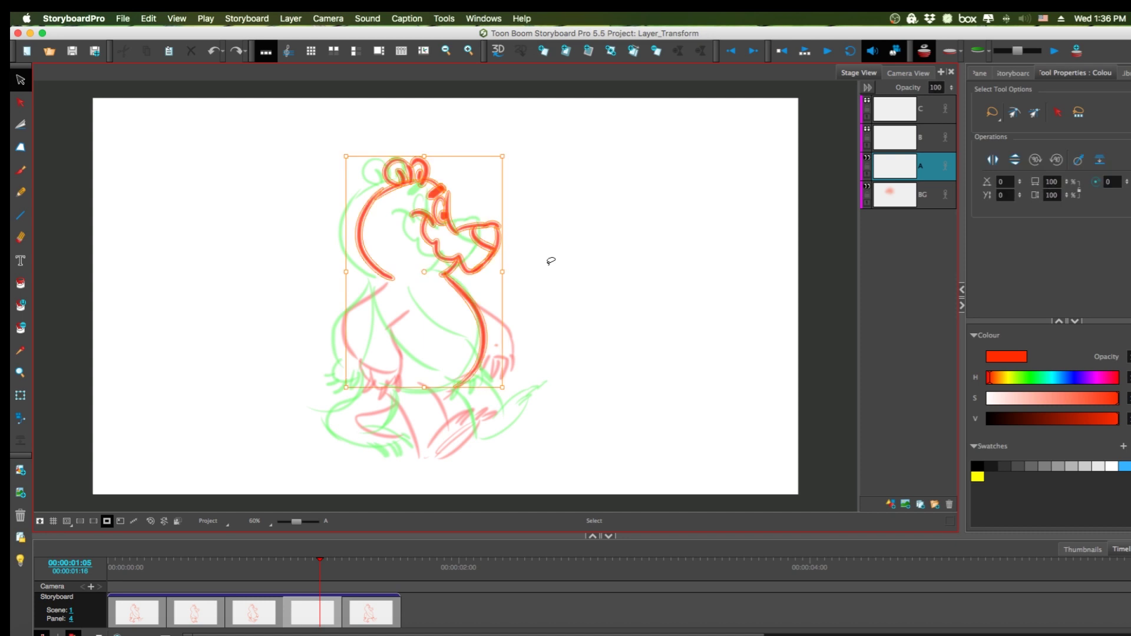
{"action": "left_click", "coordinate": [513, 282]}
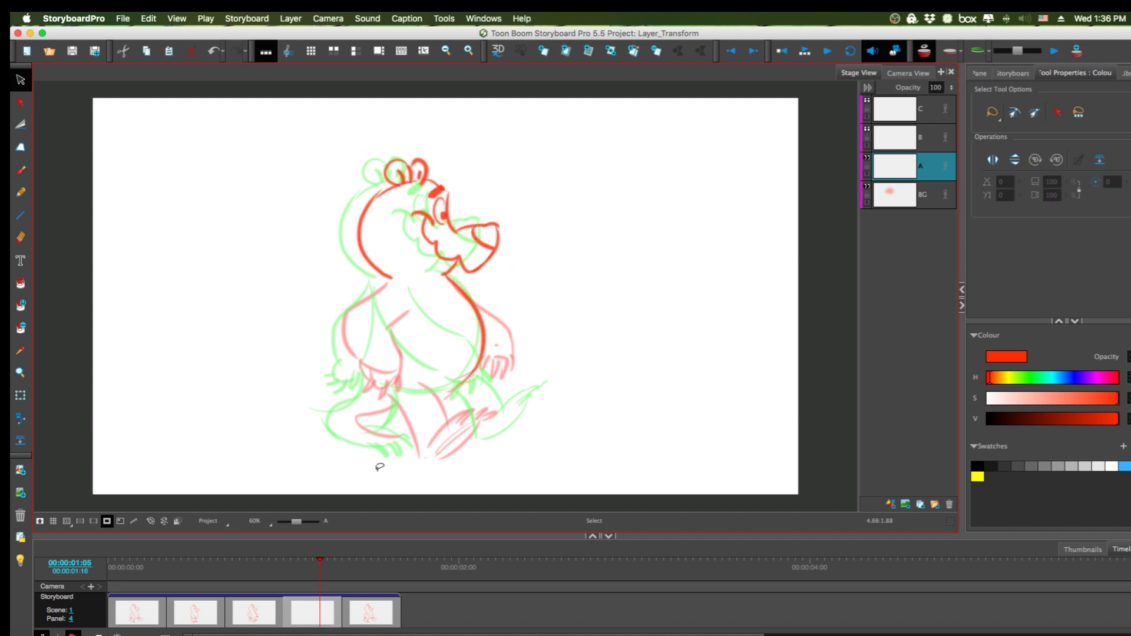
Step: Copy the head from the second panel and use it to replace the pasted head and belly strokes in the fourth panel
{"action": "left_click", "coordinate": [197, 610]}
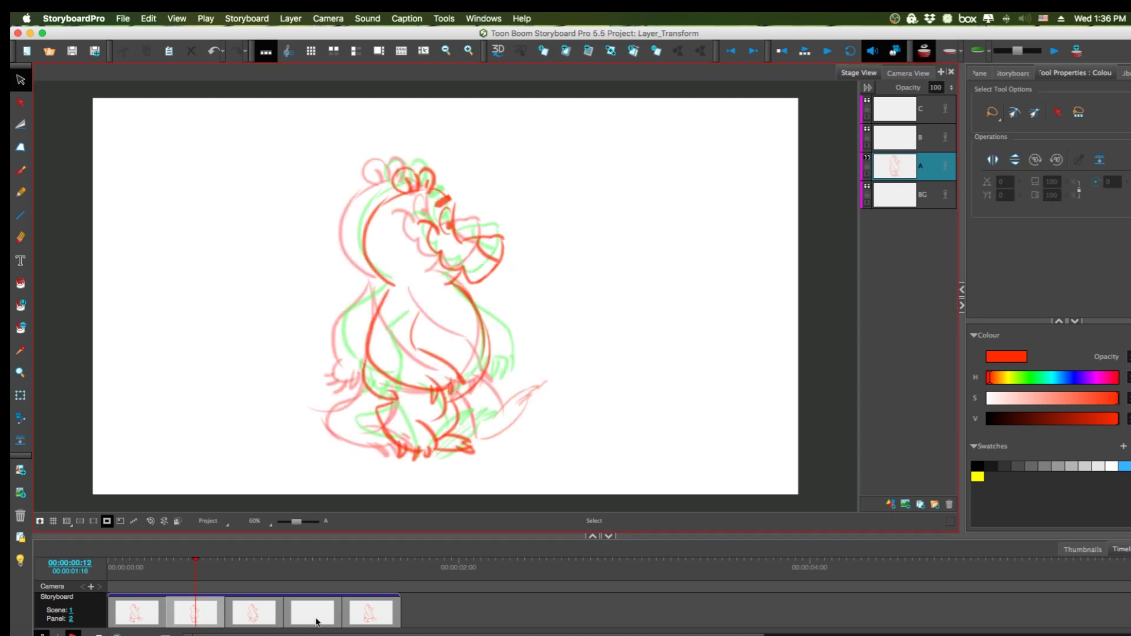
{"action": "mouse_move", "coordinate": [522, 198]}
{"action": "left_mouse_down"}
{"action": "mouse_move", "coordinate": [351, 240]}
{"action": "mouse_move", "coordinate": [460, 273]}
{"action": "mouse_move", "coordinate": [547, 269]}
{"action": "left_mouse_up"}
{"action": "key", "text": "ctrl+c"}
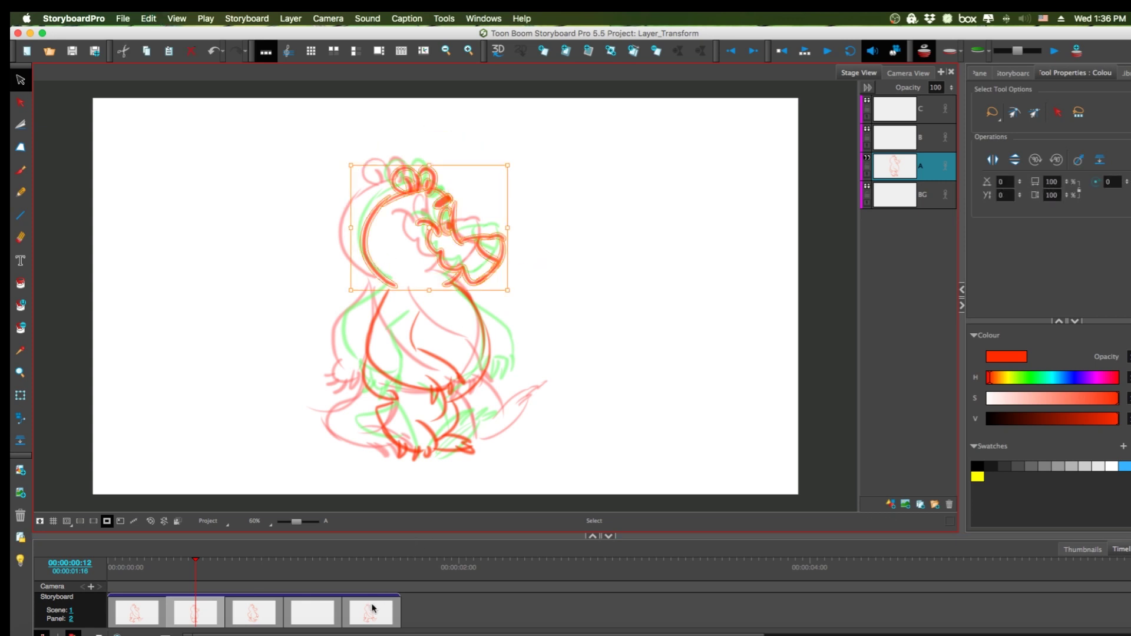
{"action": "left_click", "coordinate": [371, 610]}
{"action": "left_click", "coordinate": [317, 611]}
{"action": "mouse_move", "coordinate": [536, 202]}
{"action": "left_mouse_down"}
{"action": "mouse_move", "coordinate": [451, 118]}
{"action": "mouse_move", "coordinate": [508, 251]}
{"action": "left_mouse_up"}
{"action": "key", "text": "Delete"}
{"action": "key", "text": "ctrl+v"}
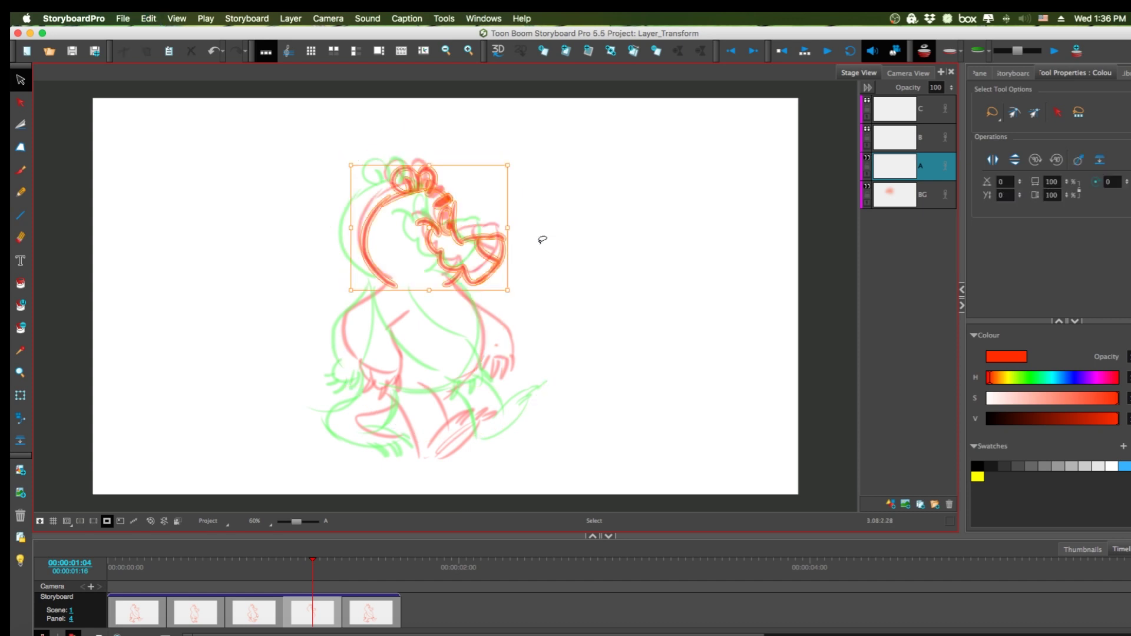
{"action": "left_click", "coordinate": [537, 186]}
Step: Copy the torso and arm strokes from the second panel, without the legs, into the fourth panel
{"action": "left_click", "coordinate": [21, 170]}
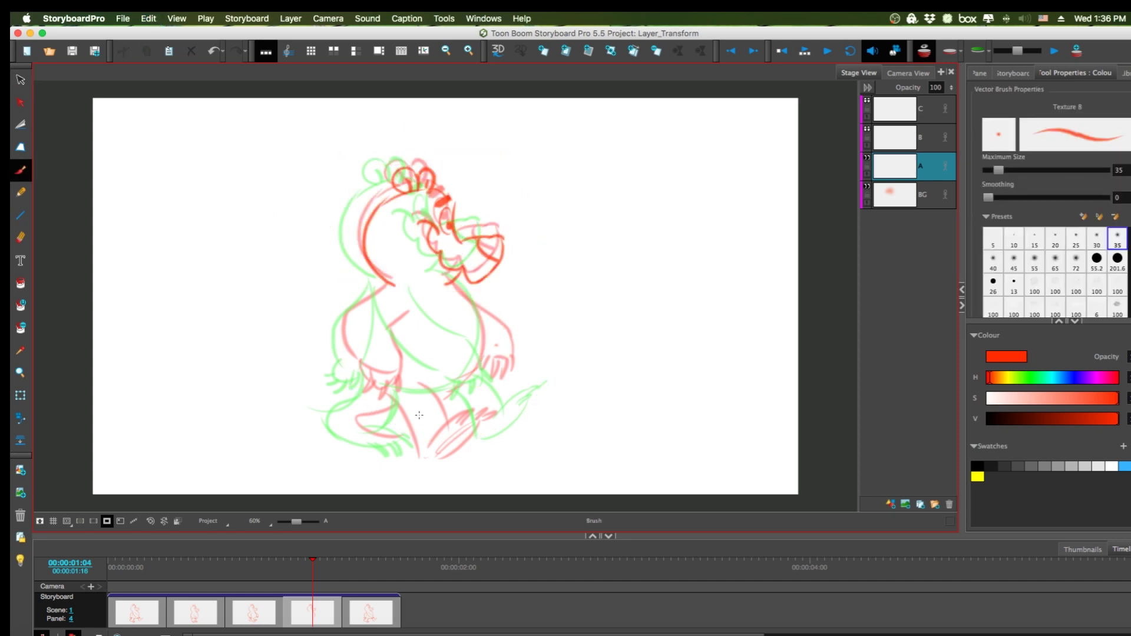
{"action": "left_click", "coordinate": [206, 626]}
{"action": "left_click", "coordinate": [20, 79]}
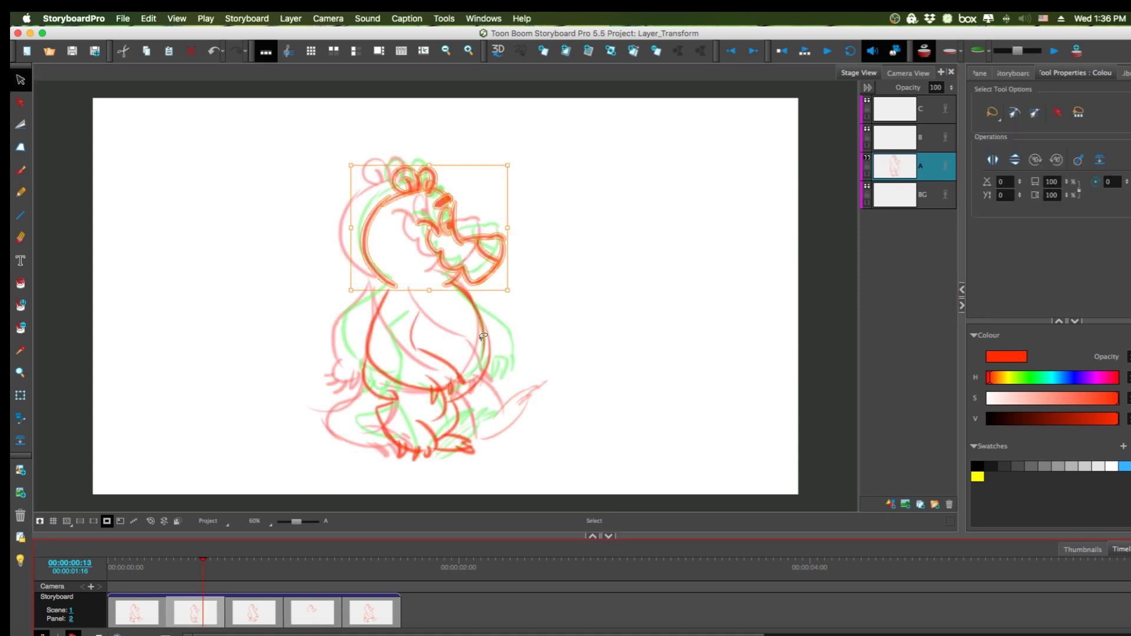
{"action": "mouse_move", "coordinate": [489, 336]}
{"action": "left_mouse_down"}
{"action": "mouse_move", "coordinate": [453, 387]}
{"action": "mouse_move", "coordinate": [385, 355]}
{"action": "mouse_move", "coordinate": [424, 298]}
{"action": "mouse_move", "coordinate": [560, 340]}
{"action": "left_mouse_up"}
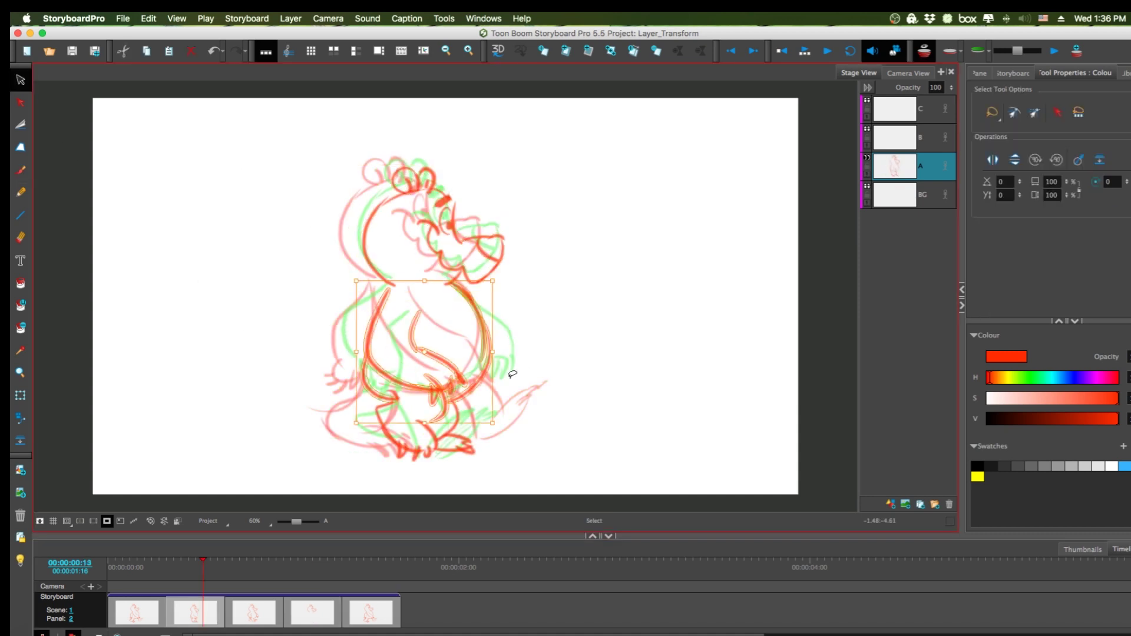
{"action": "left_click", "coordinate": [445, 407], "text": "shift"}
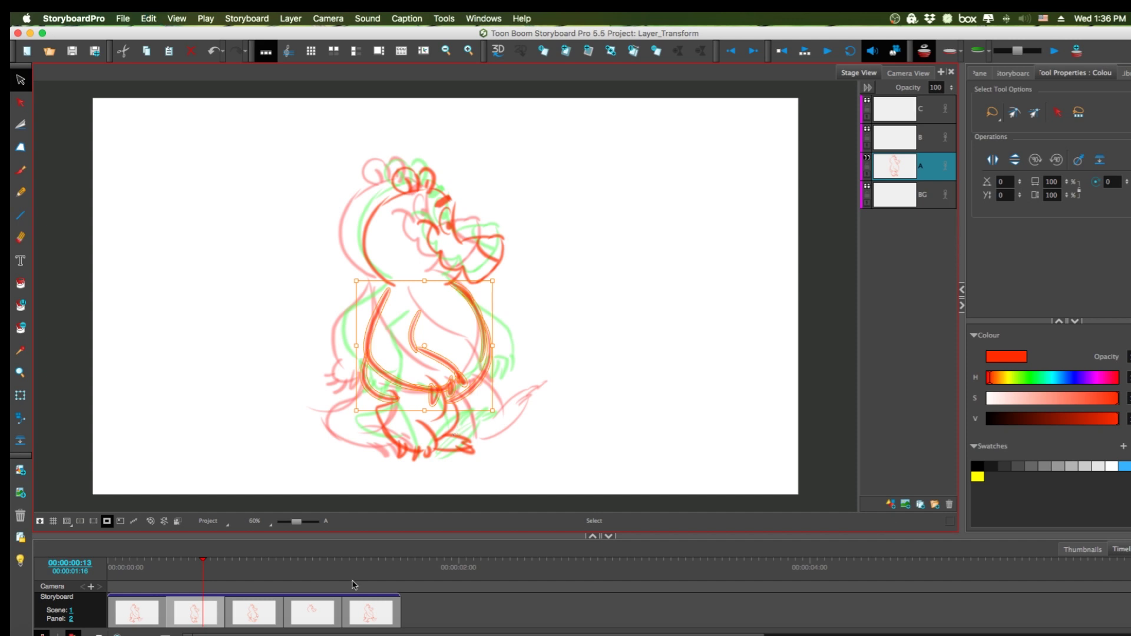
{"action": "left_click", "coordinate": [322, 614]}
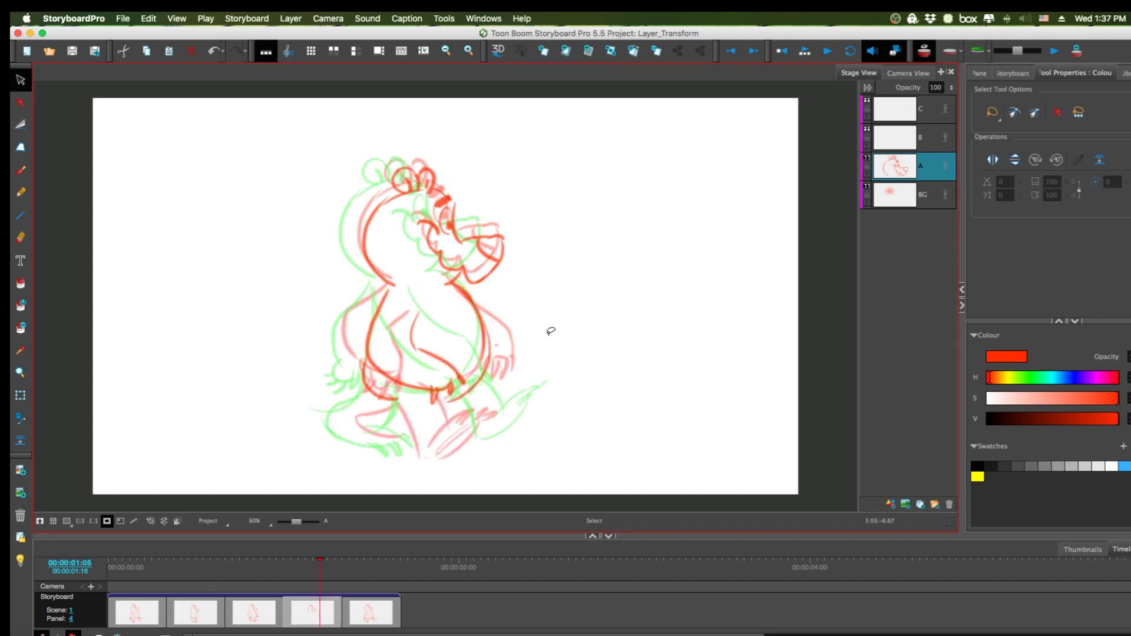
Step: Draw the supporting leg and its foot with toes under the body in the fourth panel using the brush
{"action": "key", "text": "alt+b"}
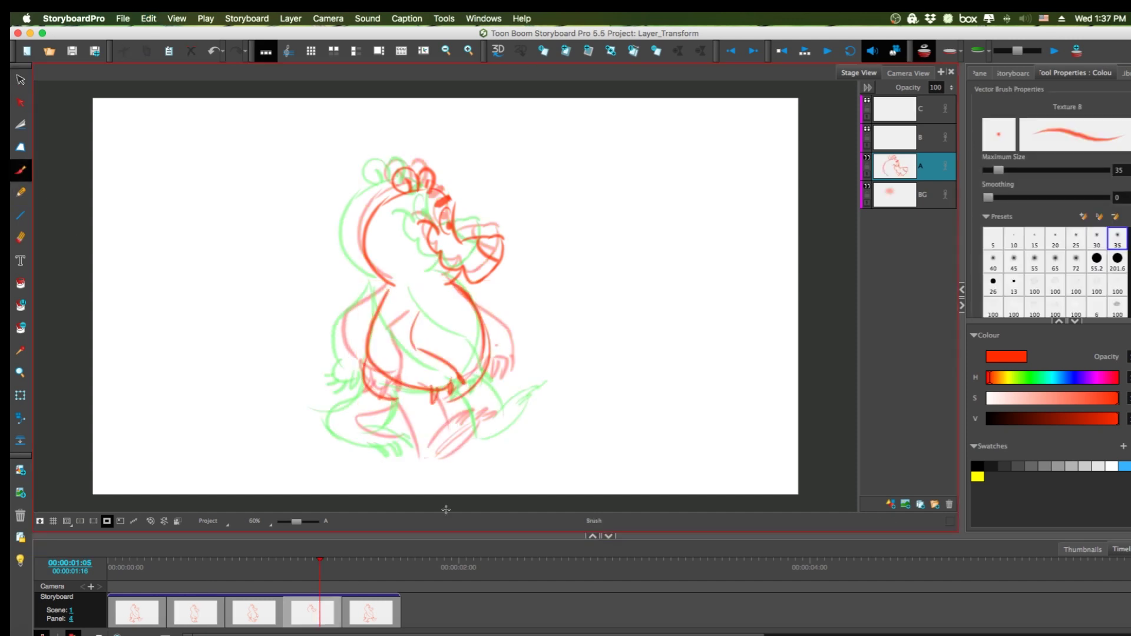
{"action": "key", "text": "comma"}
{"action": "key", "text": "period"}
{"action": "mouse_move", "coordinate": [392, 446]}
{"action": "left_mouse_down"}
{"action": "mouse_move", "coordinate": [411, 460]}
{"action": "mouse_move", "coordinate": [453, 452]}
{"action": "mouse_move", "coordinate": [431, 444]}
{"action": "mouse_move", "coordinate": [456, 446]}
{"action": "left_mouse_up"}
{"action": "mouse_move", "coordinate": [461, 452]}
{"action": "left_mouse_down"}
{"action": "mouse_move", "coordinate": [419, 459]}
{"action": "mouse_move", "coordinate": [451, 428]}
{"action": "mouse_move", "coordinate": [436, 454]}
{"action": "left_mouse_up"}
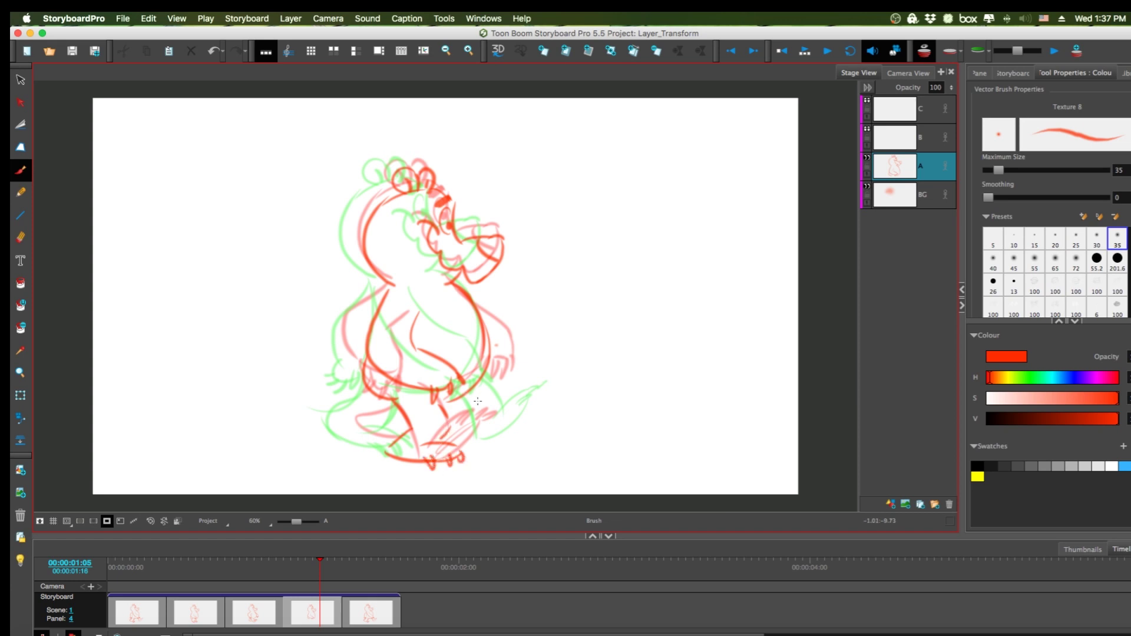
Step: Draw the bent lifted leg and its foot behind the supporting leg in the fourth panel, and turn off onion skin
{"action": "left_click_drag", "start_coordinate": [481, 411], "coordinate": [443, 432]}
{"action": "left_click_drag", "start_coordinate": [386, 408], "coordinate": [404, 437]}
{"action": "left_click", "coordinate": [924, 52]}
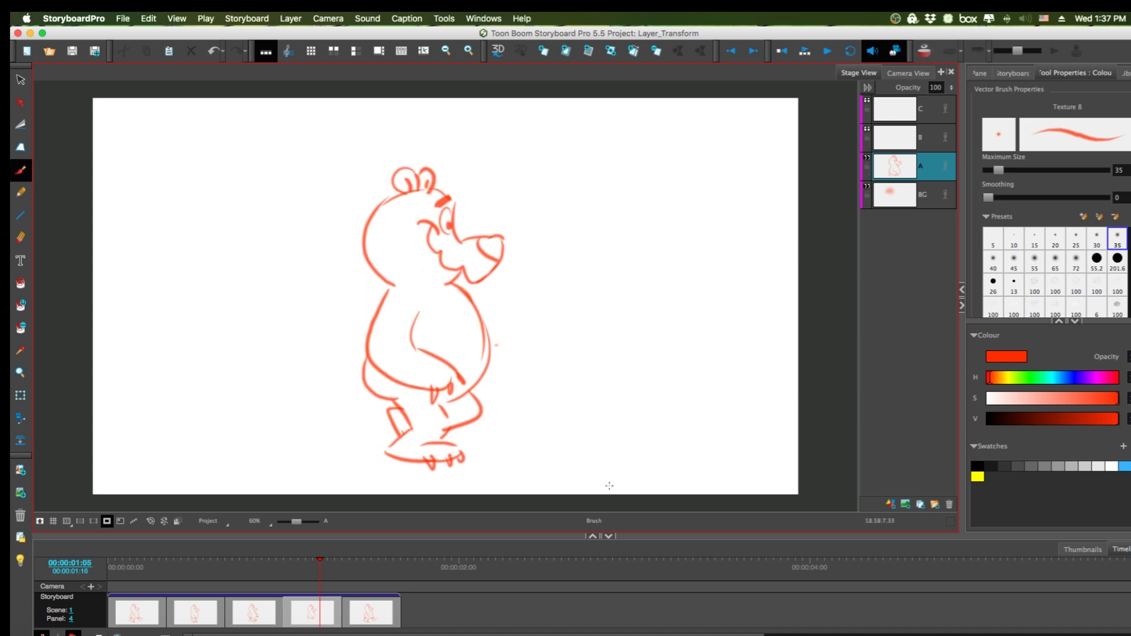
Step: Flip back and forth through the panels and play them to examine the bear's walk cycle
{"action": "key", "text": "f"}
{"action": "key", "text": "f"}
{"action": "key", "text": "f"}
{"action": "key", "text": "g"}
{"action": "key", "text": "g"}
{"action": "key", "text": "g"}
{"action": "key", "text": "g"}
{"action": "key", "text": "Left"}
{"action": "key", "text": "Left"}
{"action": "key", "text": "Left"}
{"action": "key", "text": "Left"}
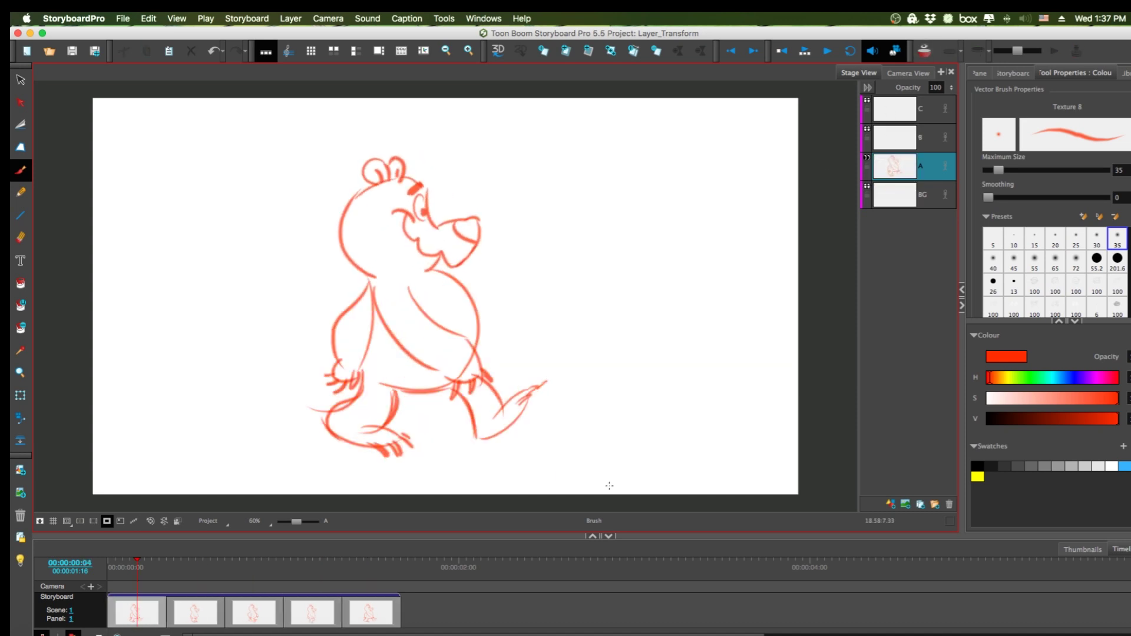
{"action": "key", "text": "Return"}
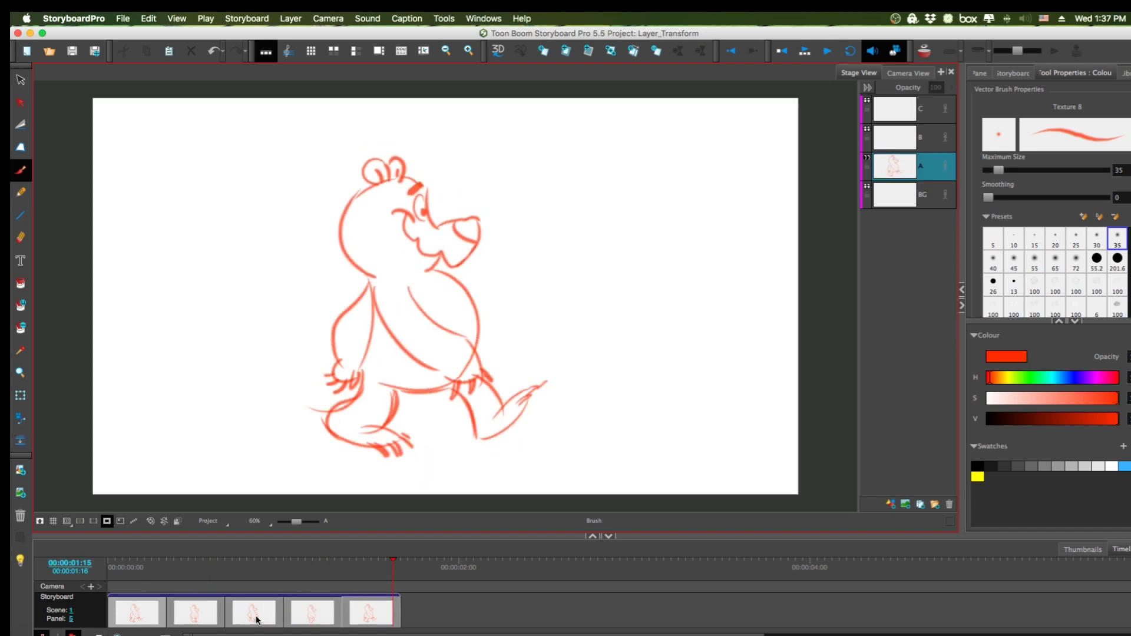
Step: Delete the stray line beside the rear foot in the fifth panel and recolour the whole bear black
{"action": "left_click", "coordinate": [20, 79]}
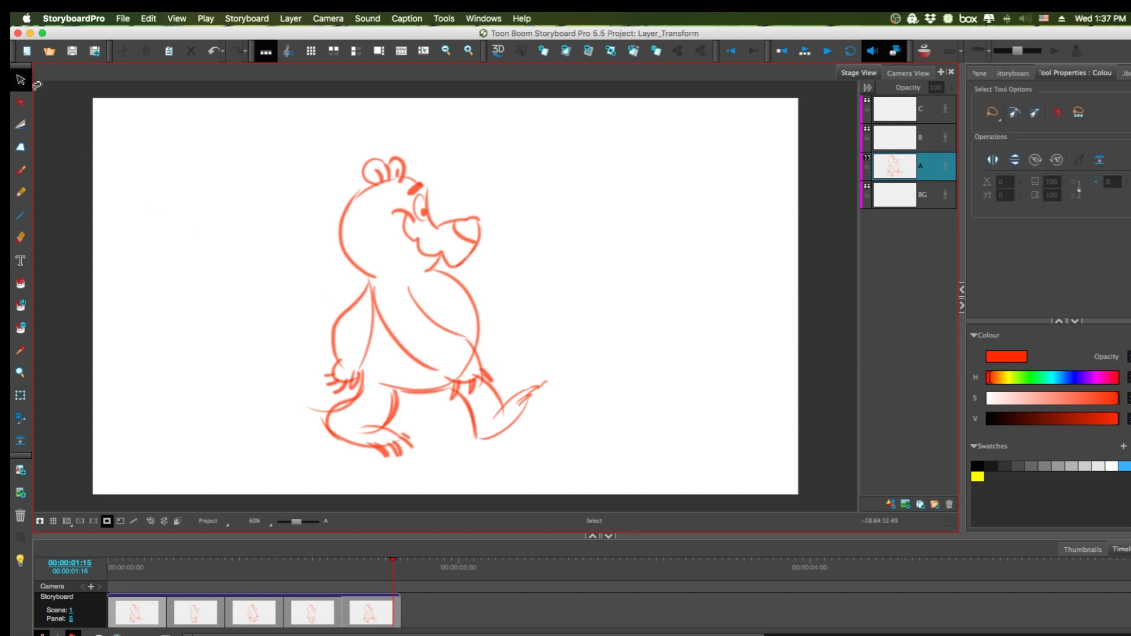
{"action": "left_click", "coordinate": [324, 406]}
{"action": "key", "text": "Delete"}
{"action": "mouse_move", "coordinate": [560, 444]}
{"action": "left_mouse_down"}
{"action": "mouse_move", "coordinate": [387, 494]}
{"action": "mouse_move", "coordinate": [617, 289]}
{"action": "left_mouse_up"}
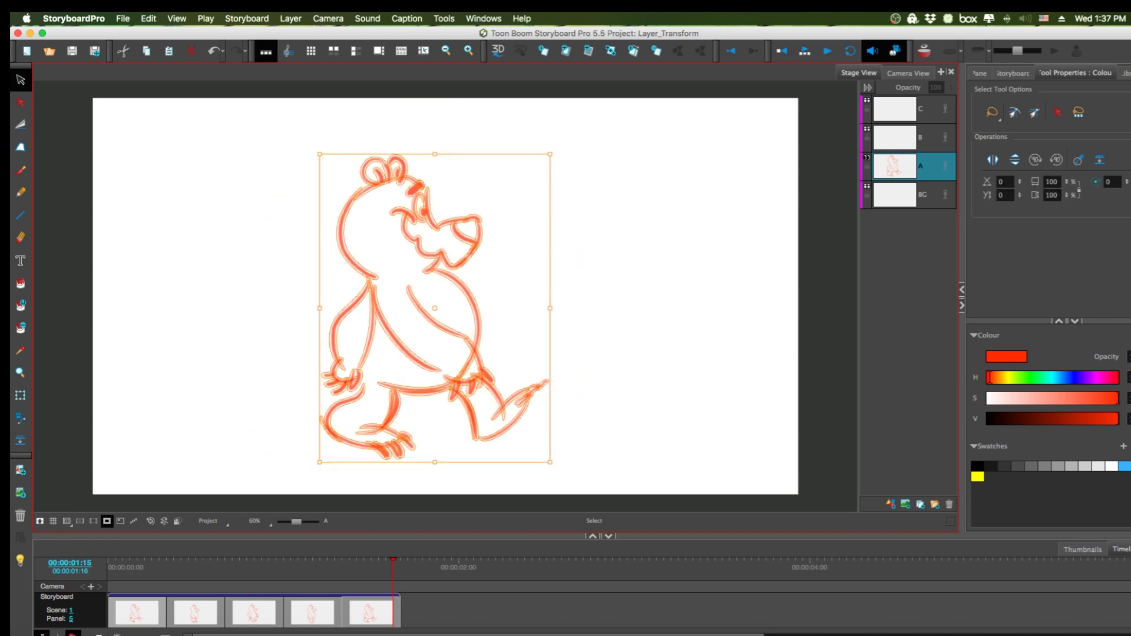
{"action": "left_click", "coordinate": [977, 466]}
Step: Recolour the entire bear drawing black in the fourth, third, second and first panels
{"action": "left_click", "coordinate": [310, 623]}
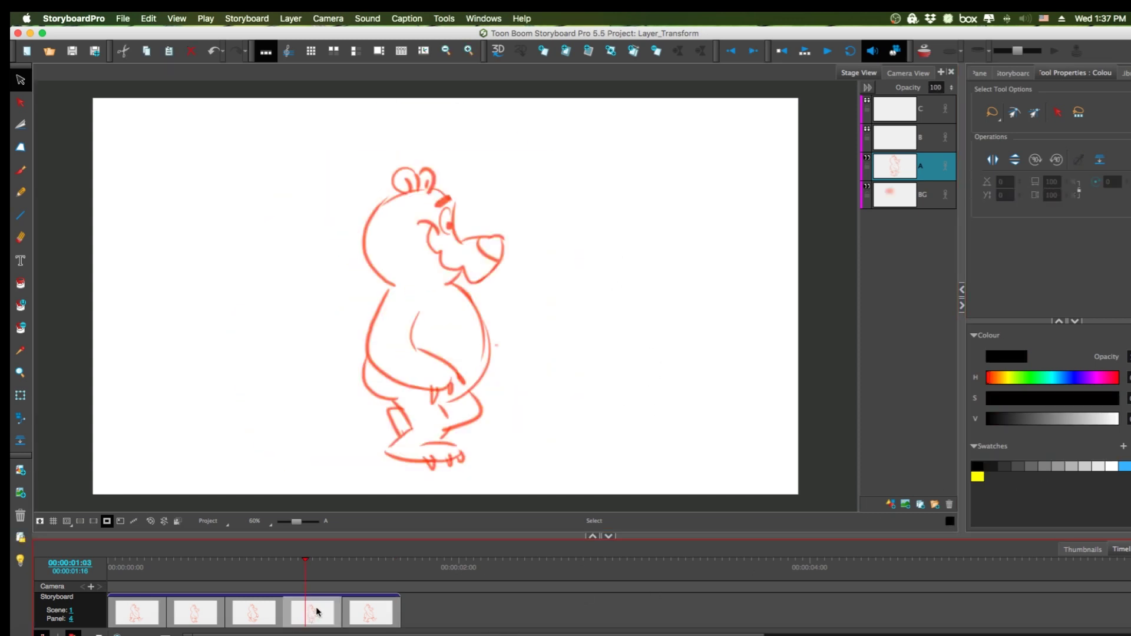
{"action": "mouse_move", "coordinate": [592, 356]}
{"action": "left_mouse_down"}
{"action": "mouse_move", "coordinate": [318, 434]}
{"action": "mouse_move", "coordinate": [586, 377]}
{"action": "mouse_move", "coordinate": [303, 228]}
{"action": "mouse_move", "coordinate": [586, 360]}
{"action": "left_mouse_up"}
{"action": "left_click", "coordinate": [979, 464]}
{"action": "left_click", "coordinate": [253, 616]}
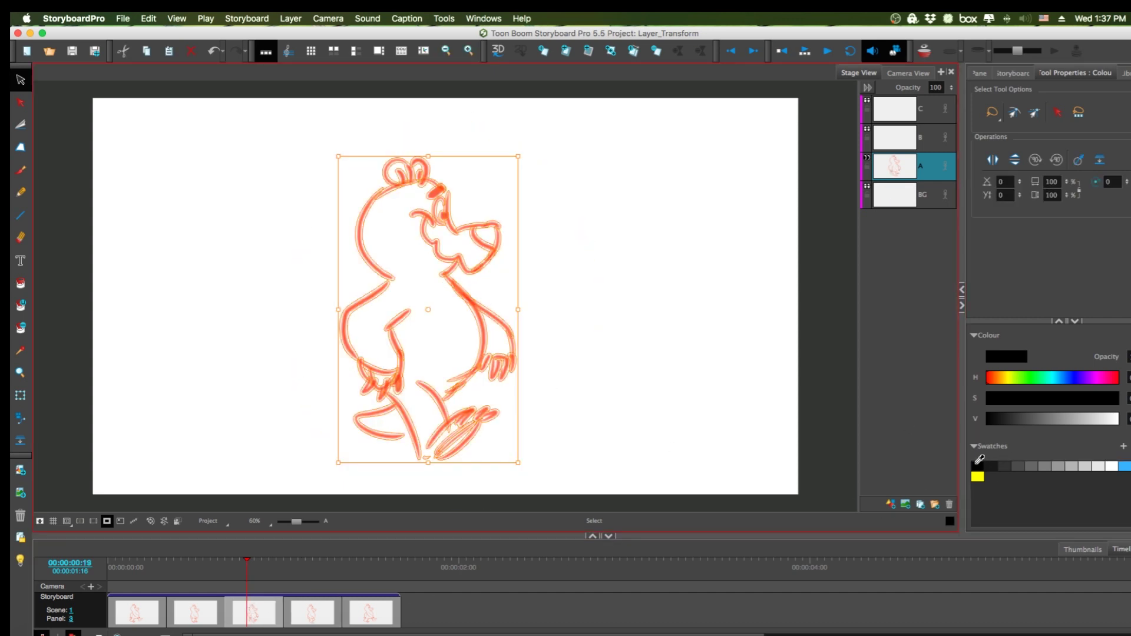
{"action": "left_click", "coordinate": [977, 465]}
{"action": "left_click", "coordinate": [194, 613]}
{"action": "mouse_move", "coordinate": [592, 466]}
{"action": "left_mouse_down"}
{"action": "mouse_move", "coordinate": [361, 172]}
{"action": "mouse_move", "coordinate": [586, 377]}
{"action": "left_mouse_up"}
{"action": "left_click", "coordinate": [977, 465]}
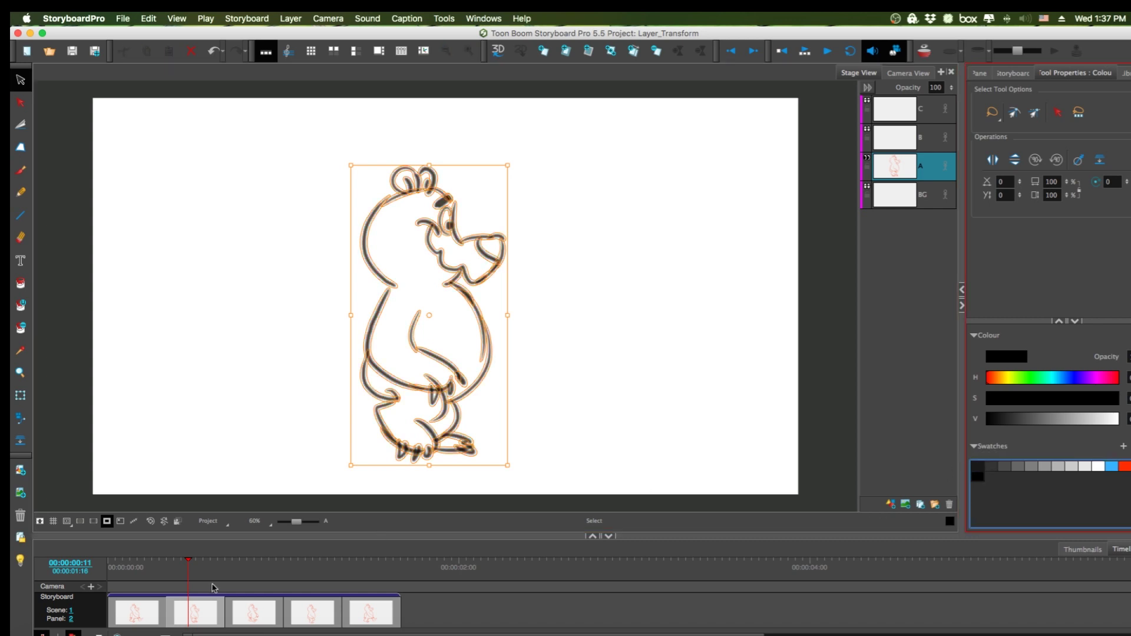
{"action": "left_click", "coordinate": [136, 613]}
{"action": "mouse_move", "coordinate": [412, 463]}
{"action": "left_mouse_down"}
{"action": "mouse_move", "coordinate": [298, 182]}
{"action": "mouse_move", "coordinate": [377, 500]}
{"action": "left_mouse_up"}
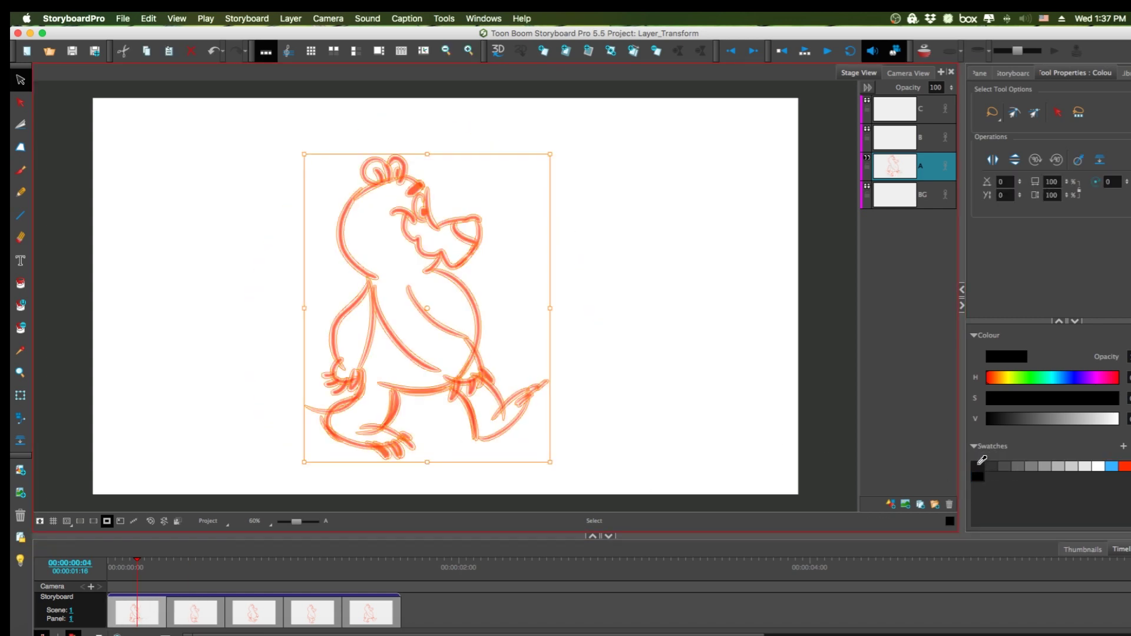
{"action": "left_click", "coordinate": [977, 465]}
{"action": "left_click", "coordinate": [585, 453]}
Step: Delete the fifth panel and scrub through the remaining panels
{"action": "left_click", "coordinate": [381, 619]}
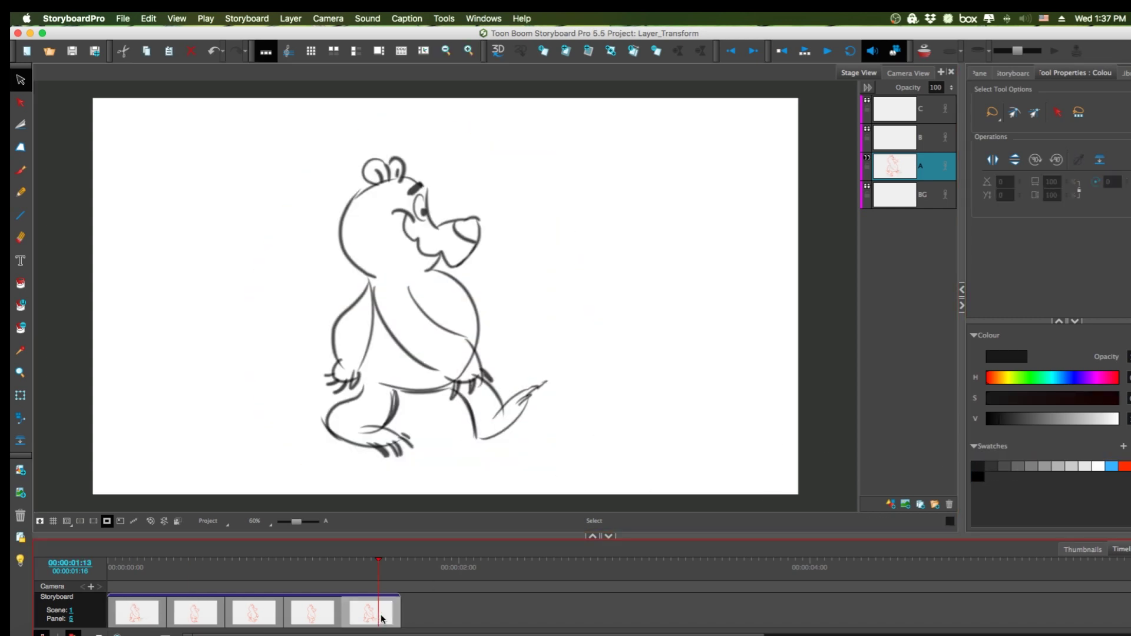
{"action": "key", "text": "Delete"}
{"action": "left_click_drag", "start_coordinate": [132, 573], "coordinate": [231, 592]}
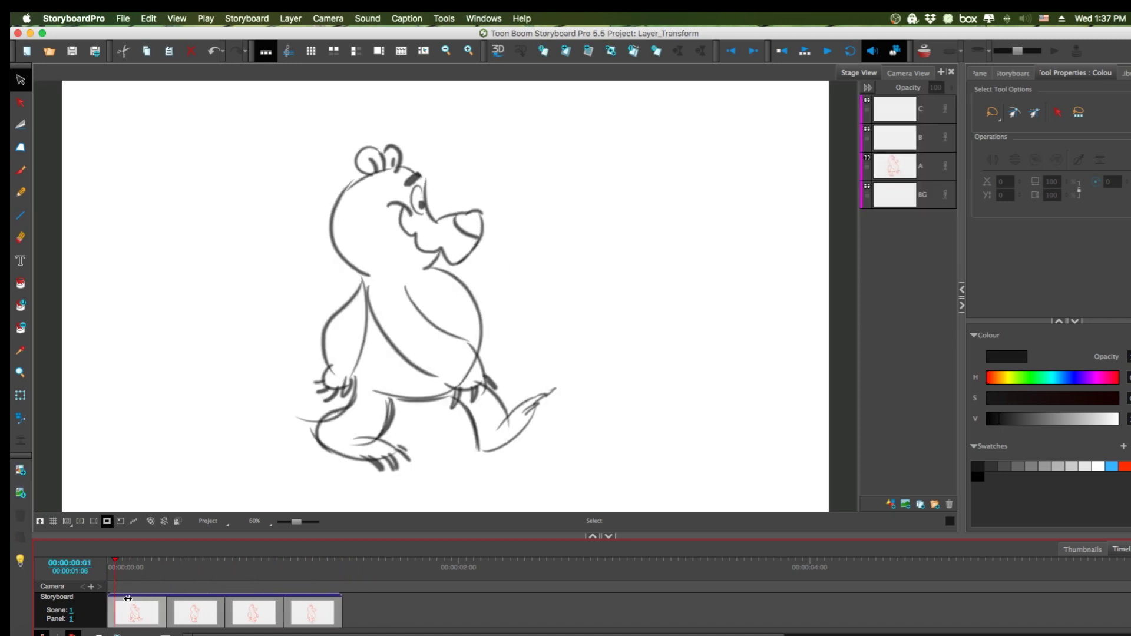
Step: Delete the stray line beside the rear foot of the bear in the first panel
{"action": "left_click", "coordinate": [119, 607]}
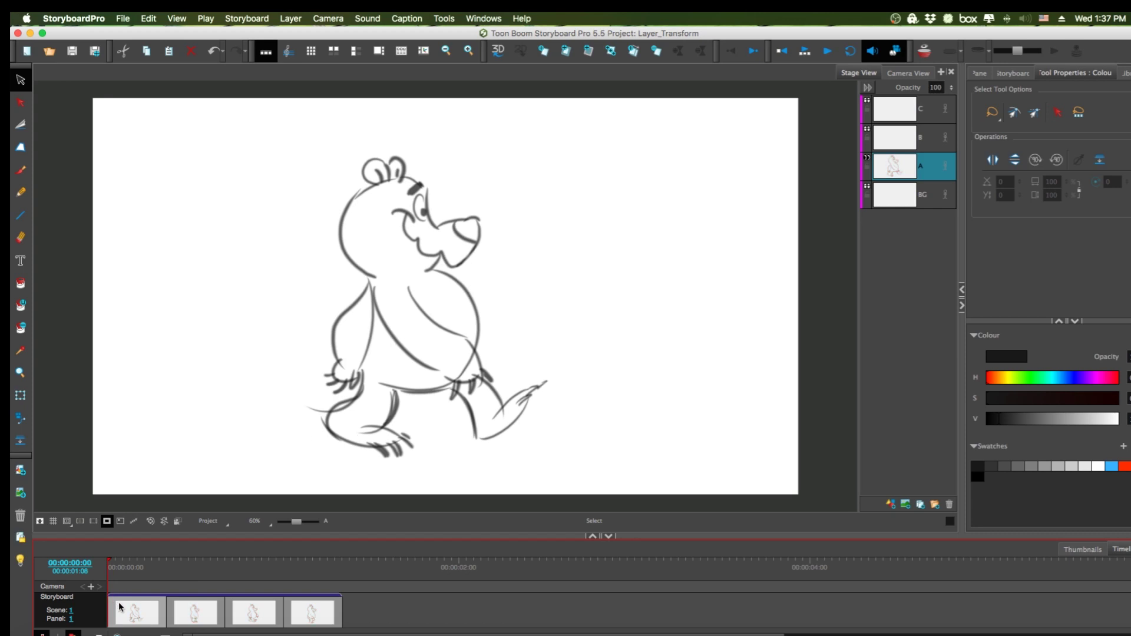
{"action": "left_click", "coordinate": [318, 409]}
{"action": "key", "text": "Delete"}
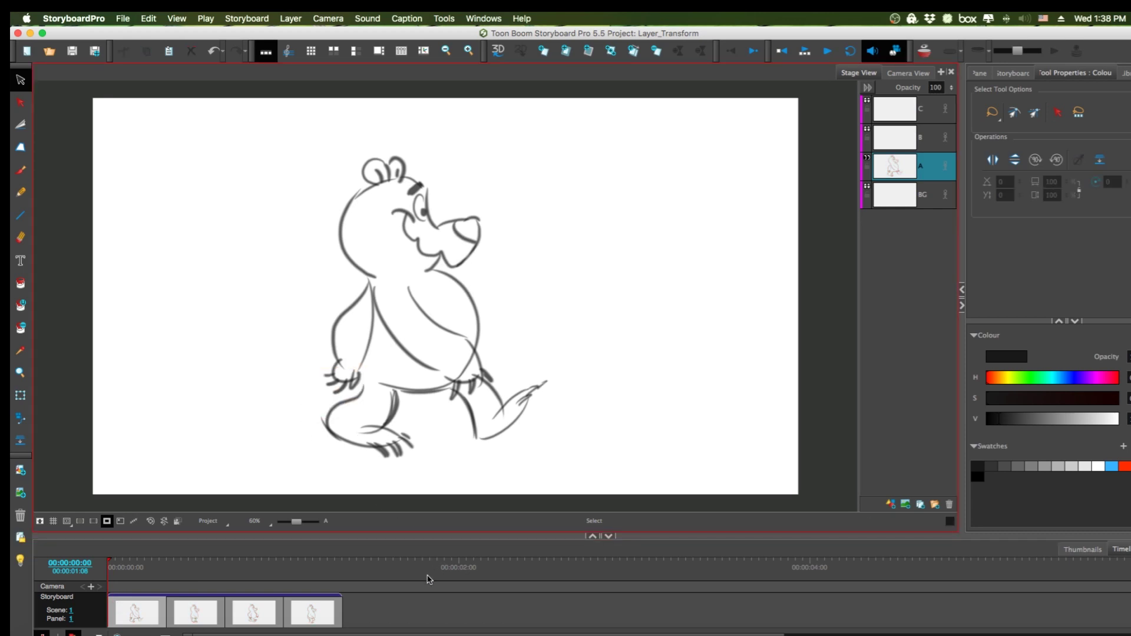
Step: Delete the belly outline strokes in the first panel, redraw the chest line behind the arm with the brush, and play the cycle
{"action": "left_click", "coordinate": [471, 360]}
{"action": "key", "text": "Delete"}
{"action": "left_click", "coordinate": [476, 355]}
{"action": "key", "text": "Delete"}
{"action": "key", "text": "alt+b"}
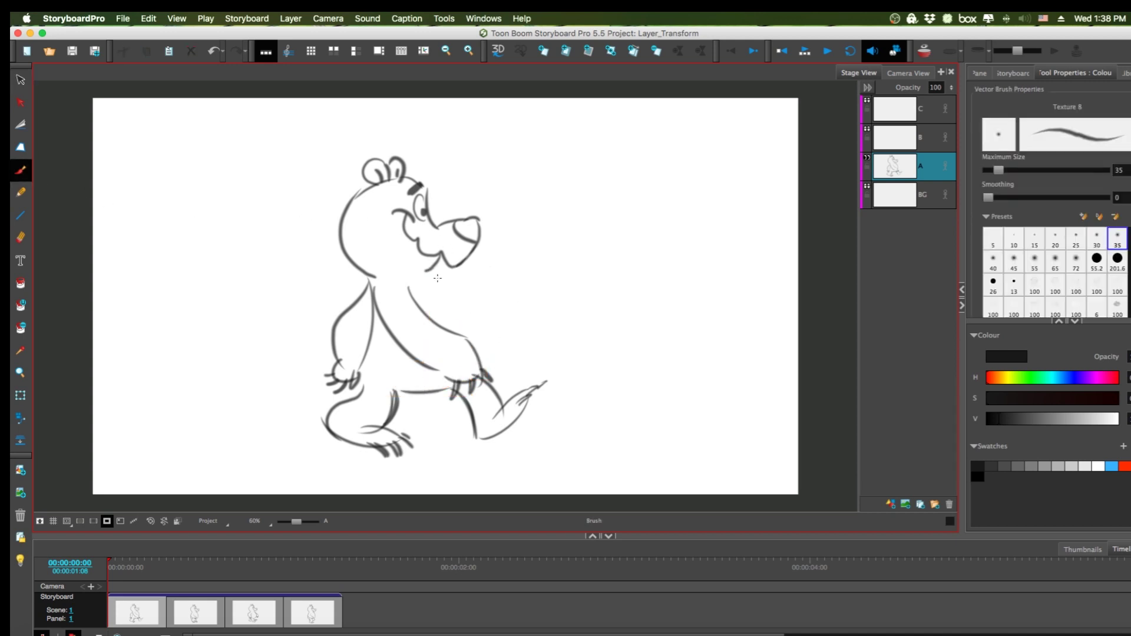
{"action": "left_click_drag", "start_coordinate": [433, 274], "coordinate": [483, 348]}
{"action": "key", "text": "Return"}
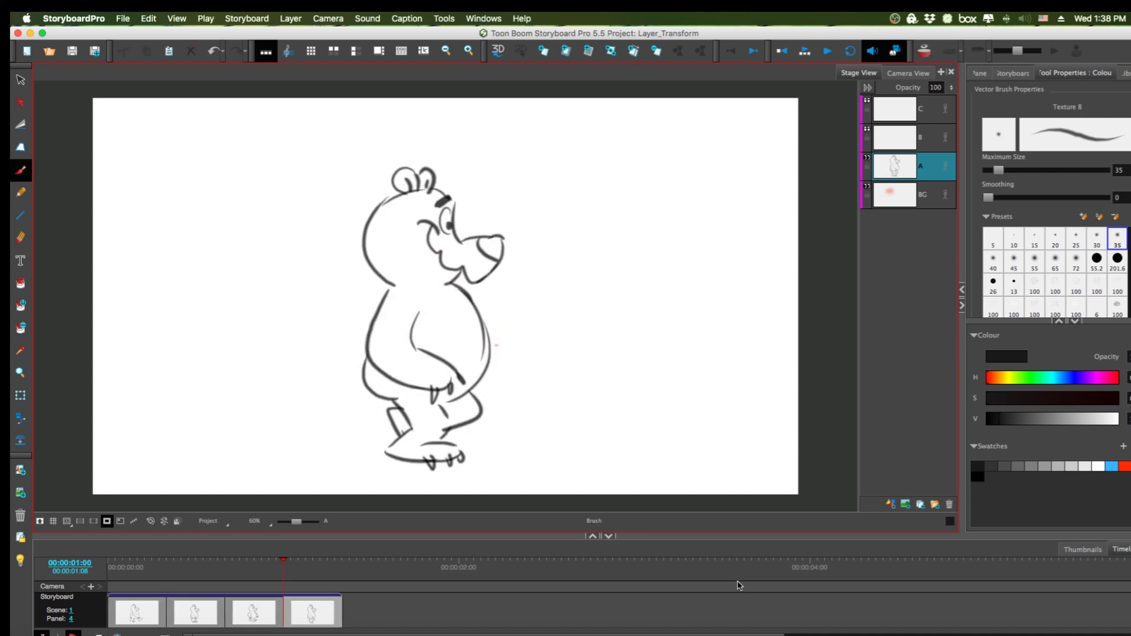
Step: Delete the stray red dot beside the belly from the BG layer of the fourth panel
{"action": "key", "text": "alt+s"}
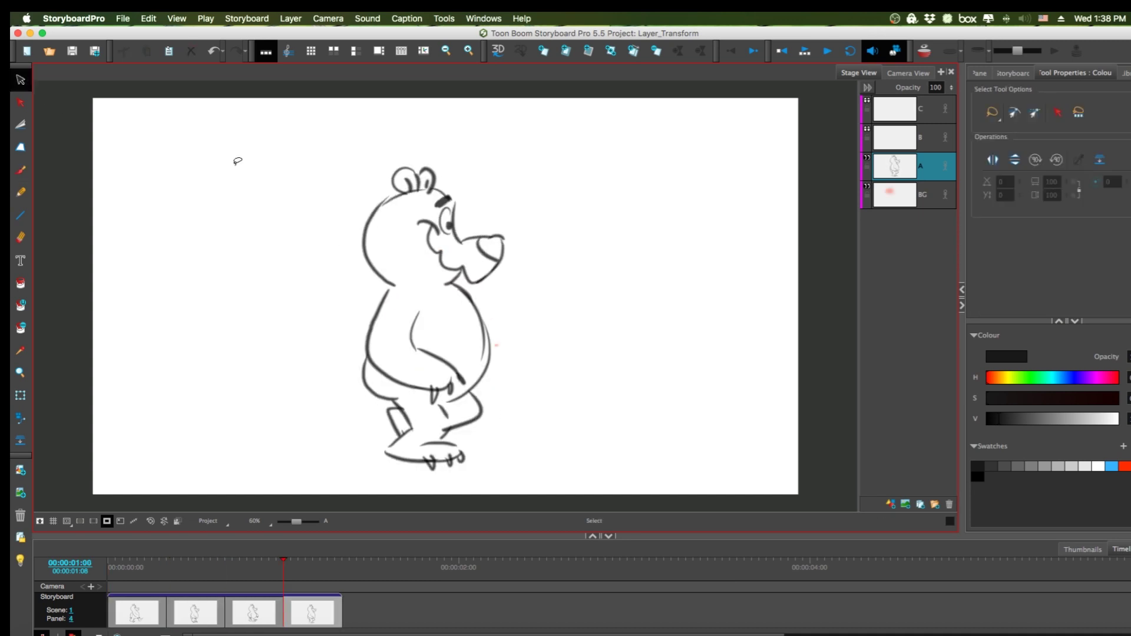
{"action": "left_click", "coordinate": [906, 197]}
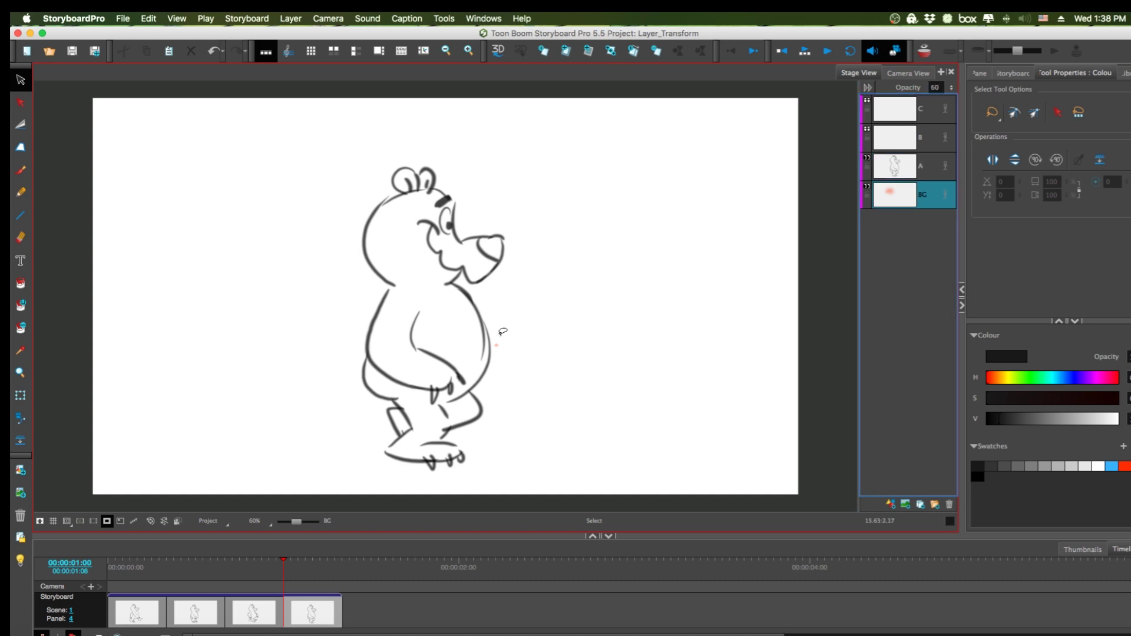
{"action": "left_click", "coordinate": [497, 346]}
{"action": "key", "text": "Delete"}
Step: Show the storyboard panels as thumbnails and enlarge that area until the layers of each panel are visible
{"action": "left_click", "coordinate": [160, 612]}
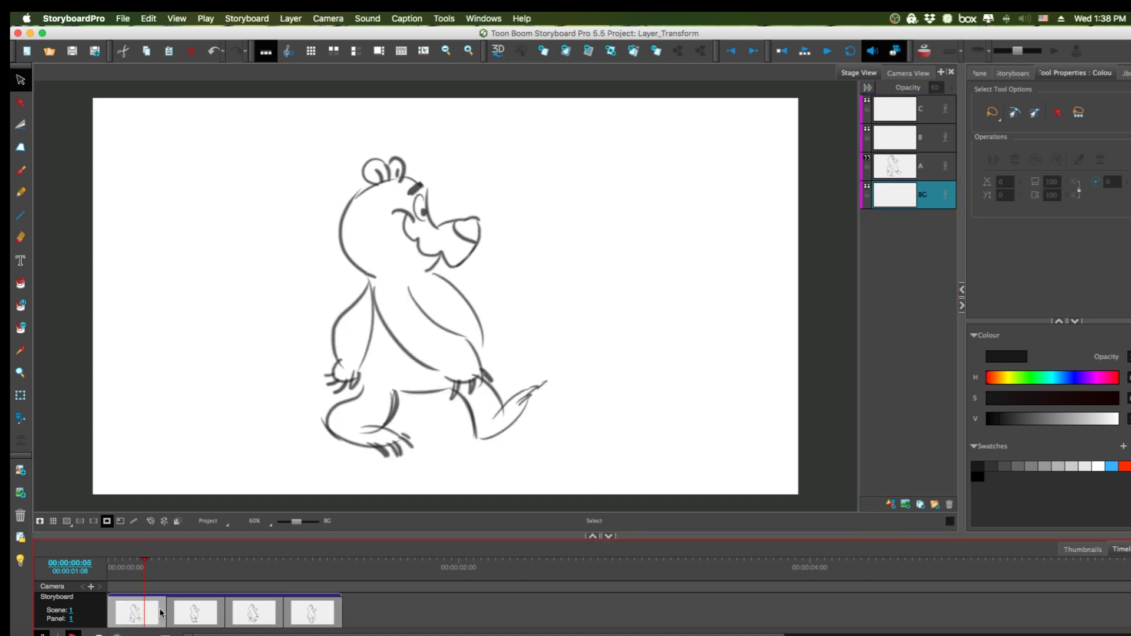
{"action": "left_click", "coordinate": [1083, 550]}
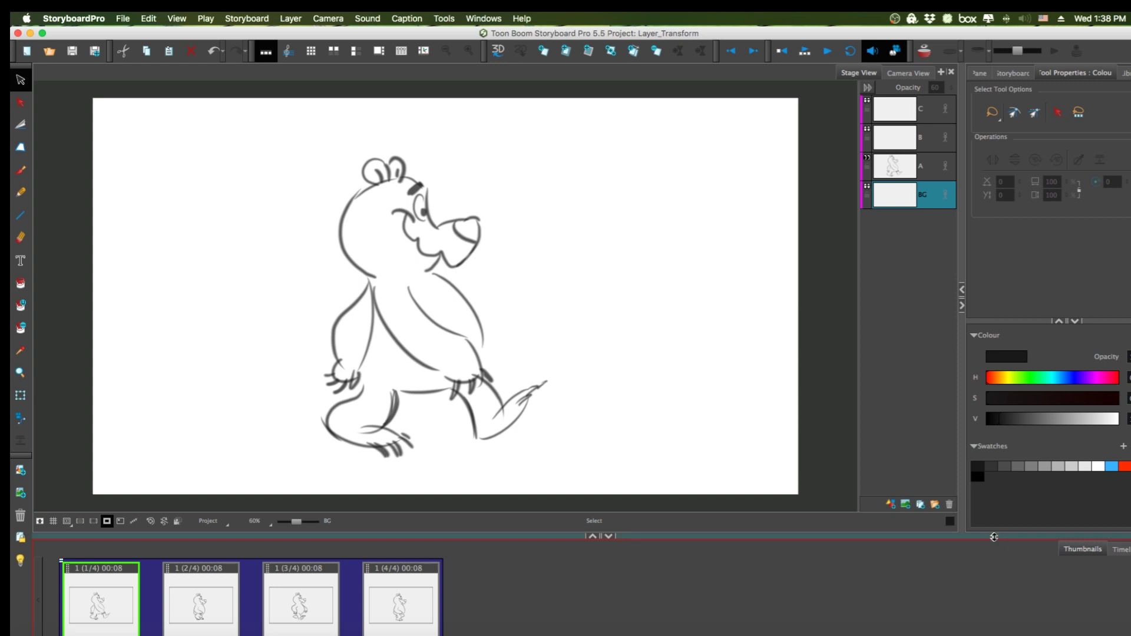
{"action": "left_click_drag", "start_coordinate": [994, 537], "coordinate": [996, 521]}
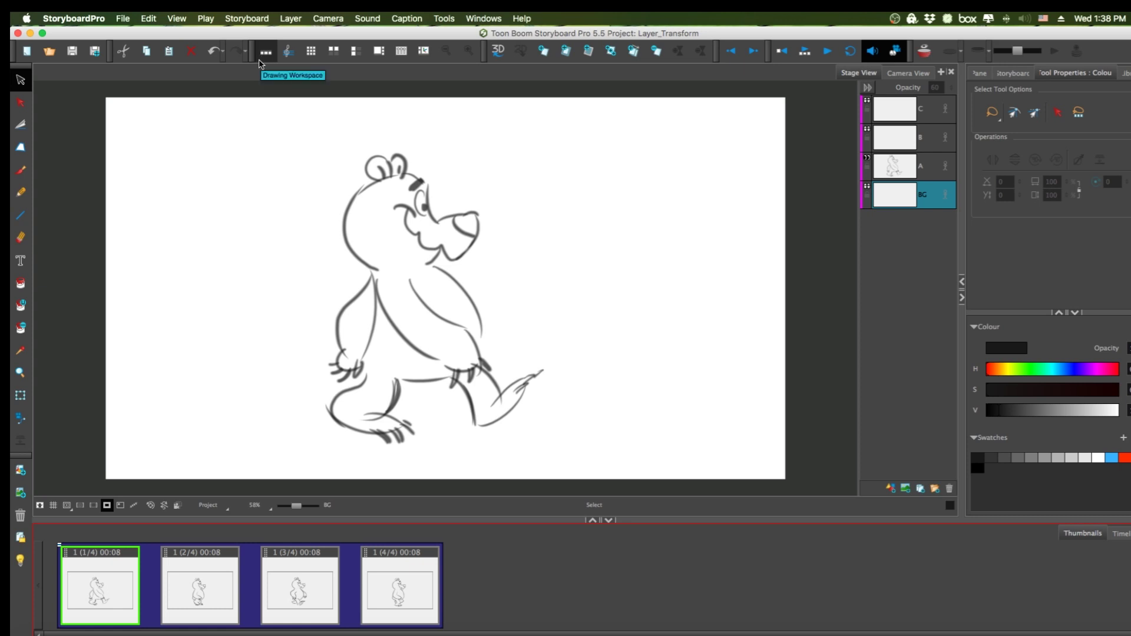
{"action": "left_click", "coordinate": [263, 56]}
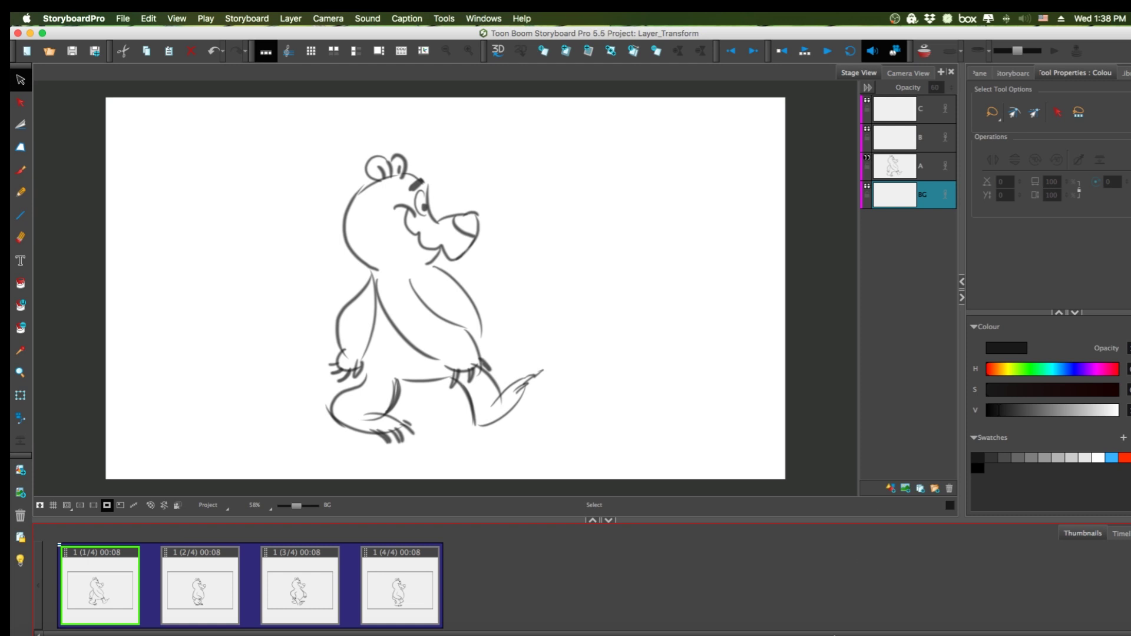
{"action": "right_click", "coordinate": [1090, 533]}
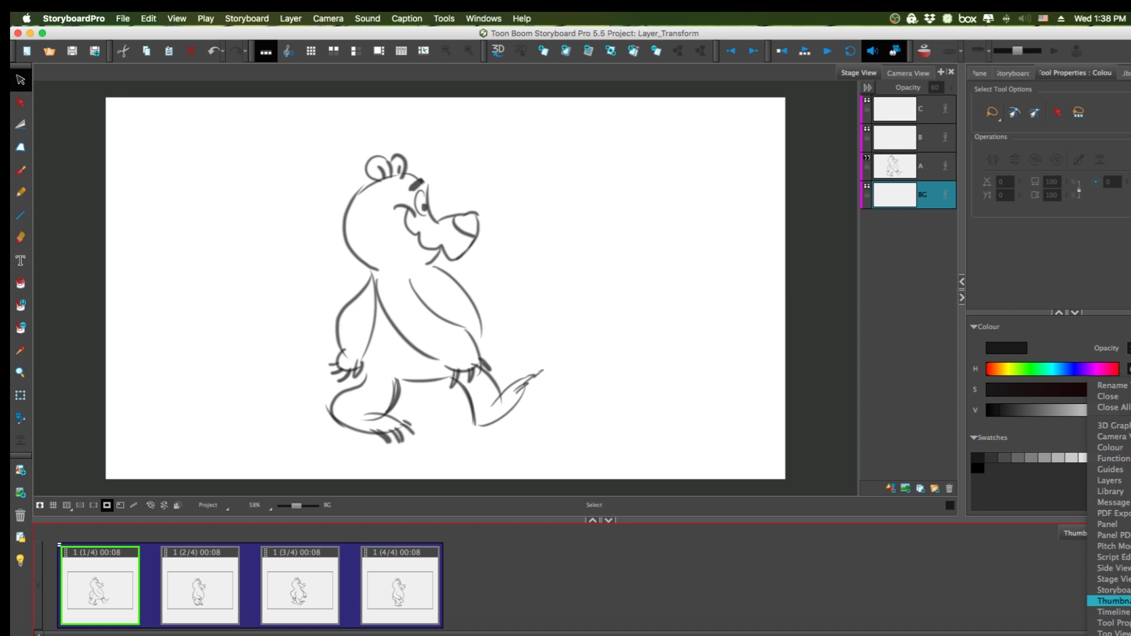
{"action": "left_click", "coordinate": [1112, 612]}
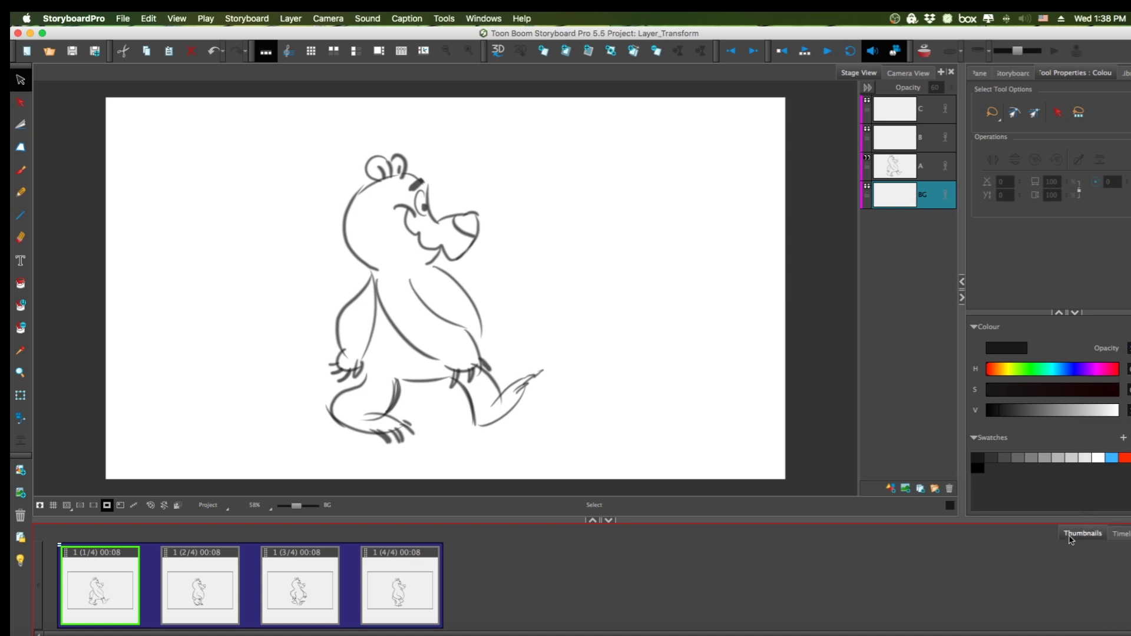
{"action": "left_click", "coordinate": [1084, 538]}
{"action": "left_click_drag", "start_coordinate": [672, 519], "coordinate": [669, 467]}
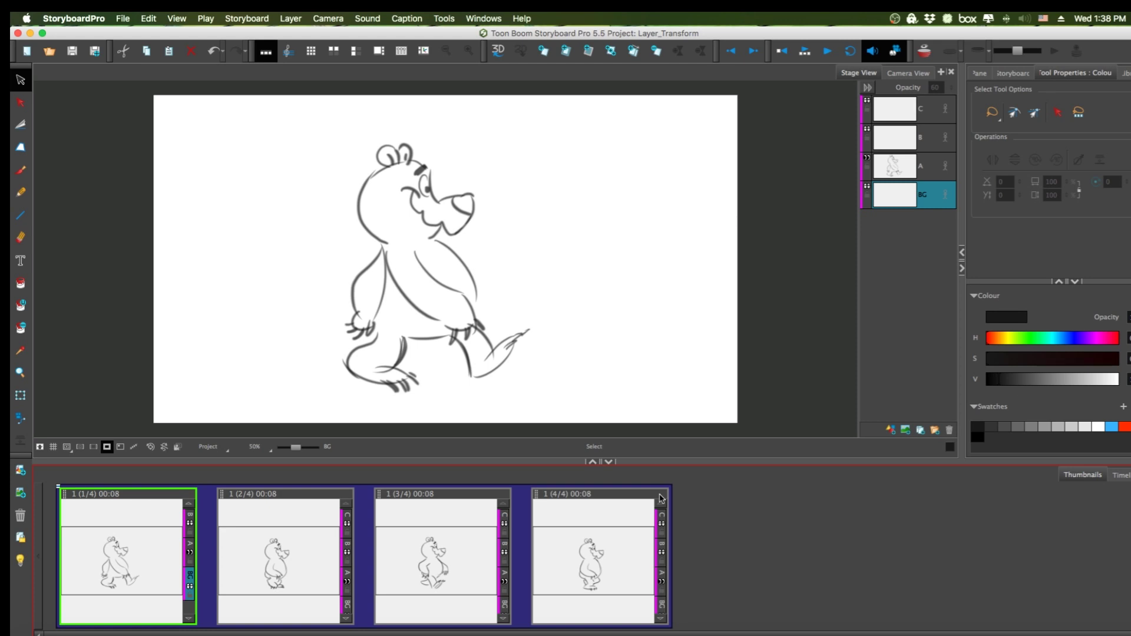
Step: Select layer A in all four panels and select the bear drawings across them together
{"action": "left_click", "coordinate": [922, 172]}
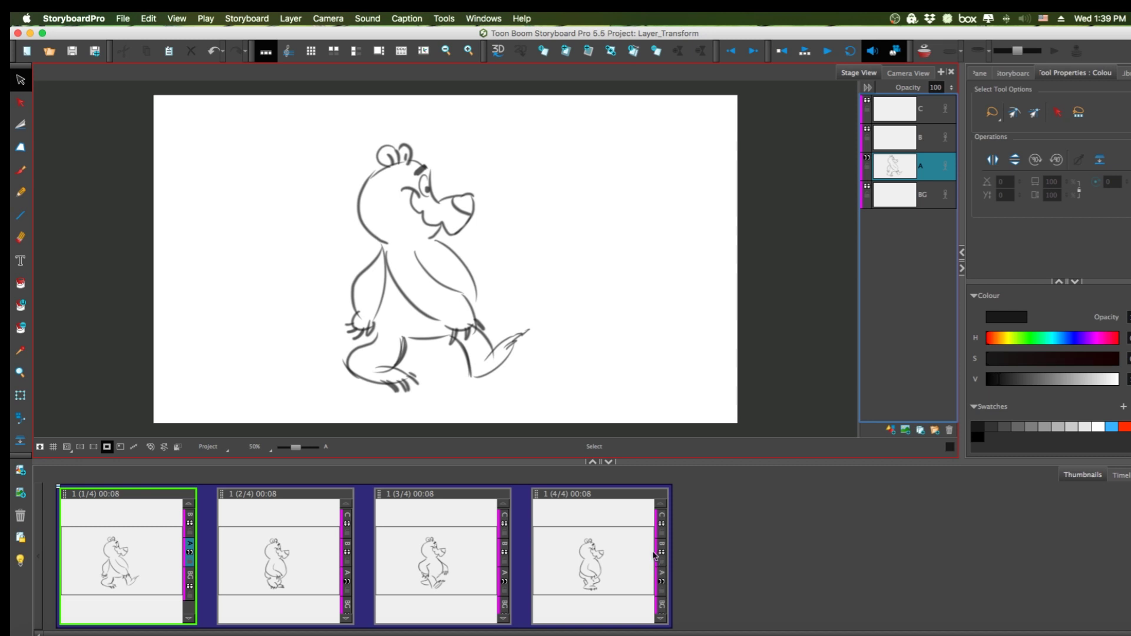
{"action": "left_click", "coordinate": [665, 582], "text": "shift"}
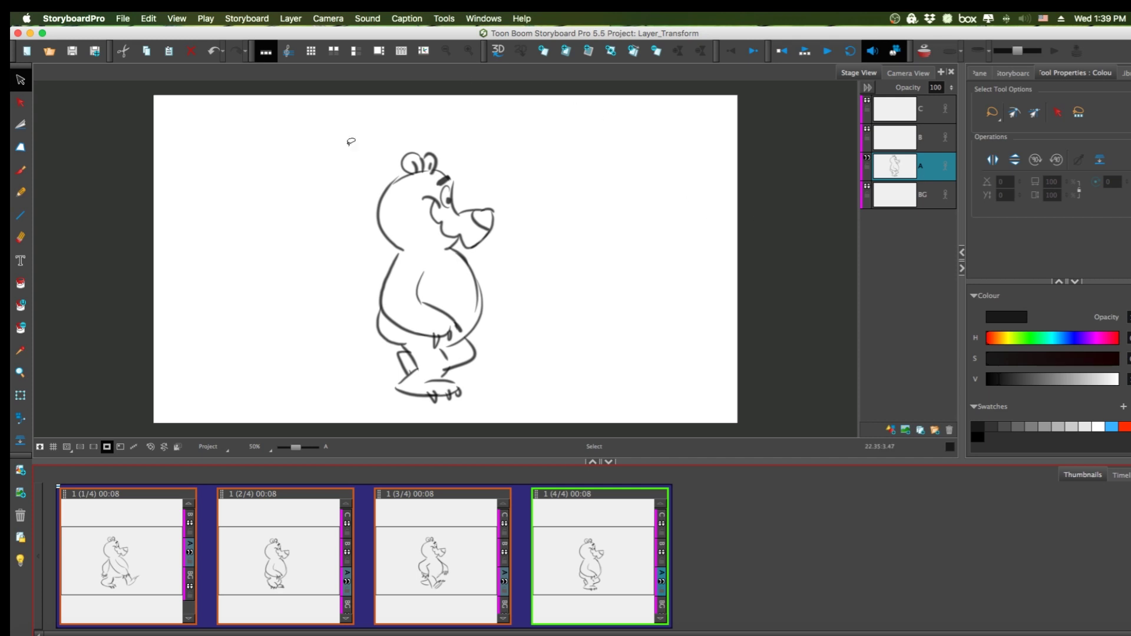
{"action": "mouse_move", "coordinate": [555, 384]}
{"action": "left_mouse_down"}
{"action": "mouse_move", "coordinate": [577, 338]}
{"action": "mouse_move", "coordinate": [341, 143]}
{"action": "mouse_move", "coordinate": [646, 282]}
{"action": "mouse_move", "coordinate": [477, 97]}
{"action": "left_mouse_up"}
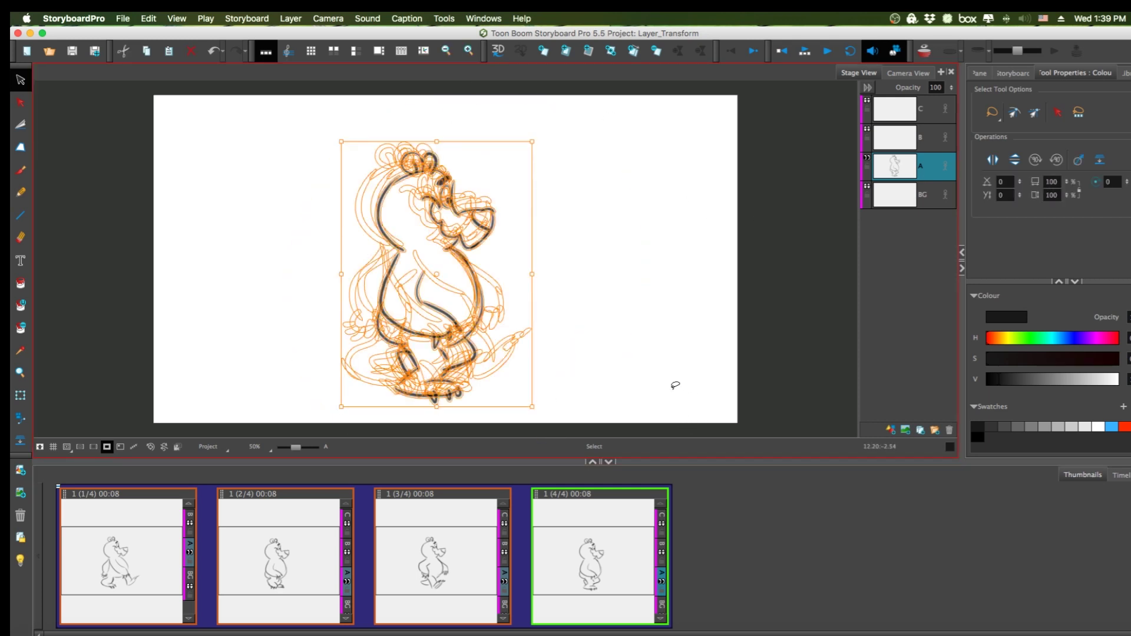
{"action": "mouse_move", "coordinate": [676, 376]}
{"action": "left_mouse_down"}
{"action": "mouse_move", "coordinate": [247, 331]}
{"action": "mouse_move", "coordinate": [253, 354]}
{"action": "left_mouse_up"}
Step: Create a new dynamic brush from the selected bear drawings
{"action": "left_click", "coordinate": [20, 170]}
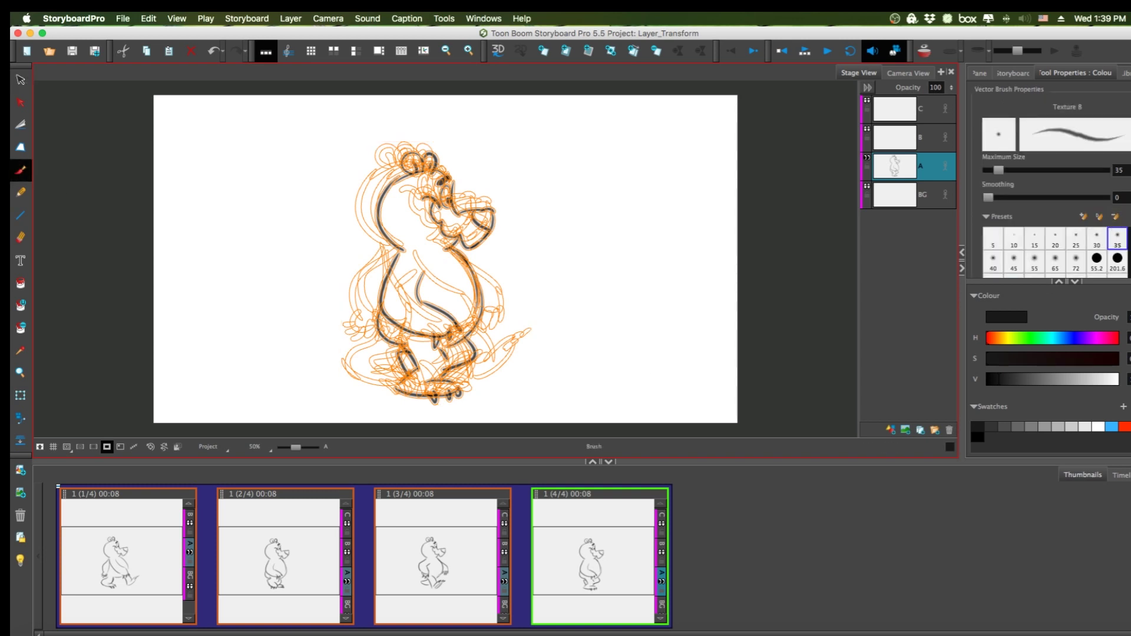
{"action": "scroll", "coordinate": [1054, 236], "scroll_direction": "down", "scroll_amount": 2}
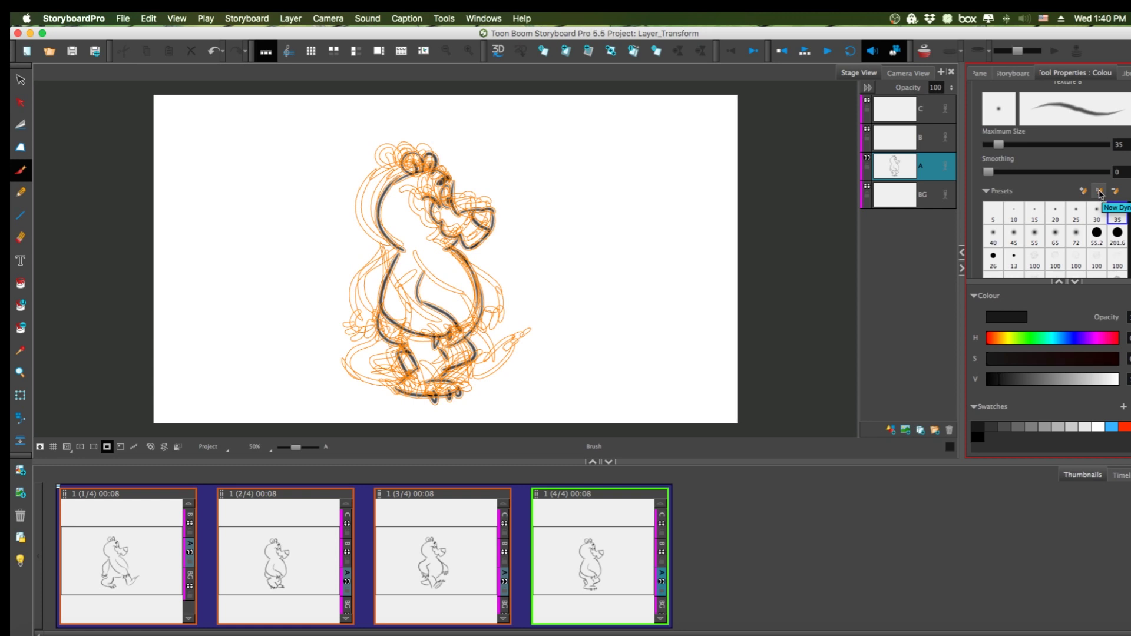
{"action": "left_click", "coordinate": [1099, 192]}
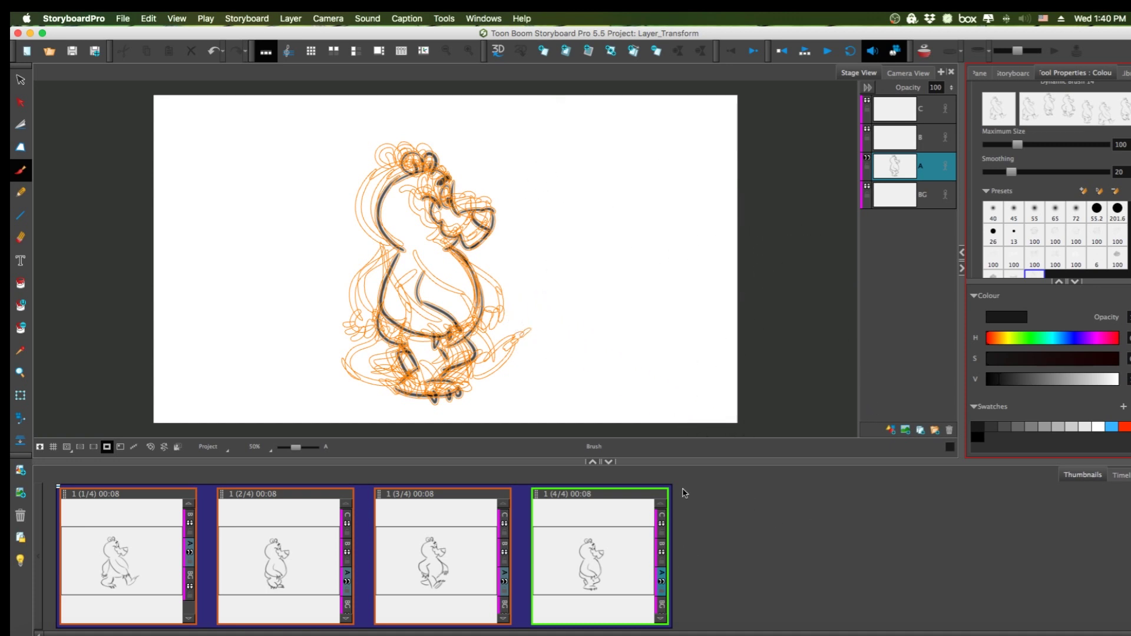
Step: Remove the drawn bear panels so only one empty panel is left, and show the timeline
{"action": "left_click", "coordinate": [21, 80]}
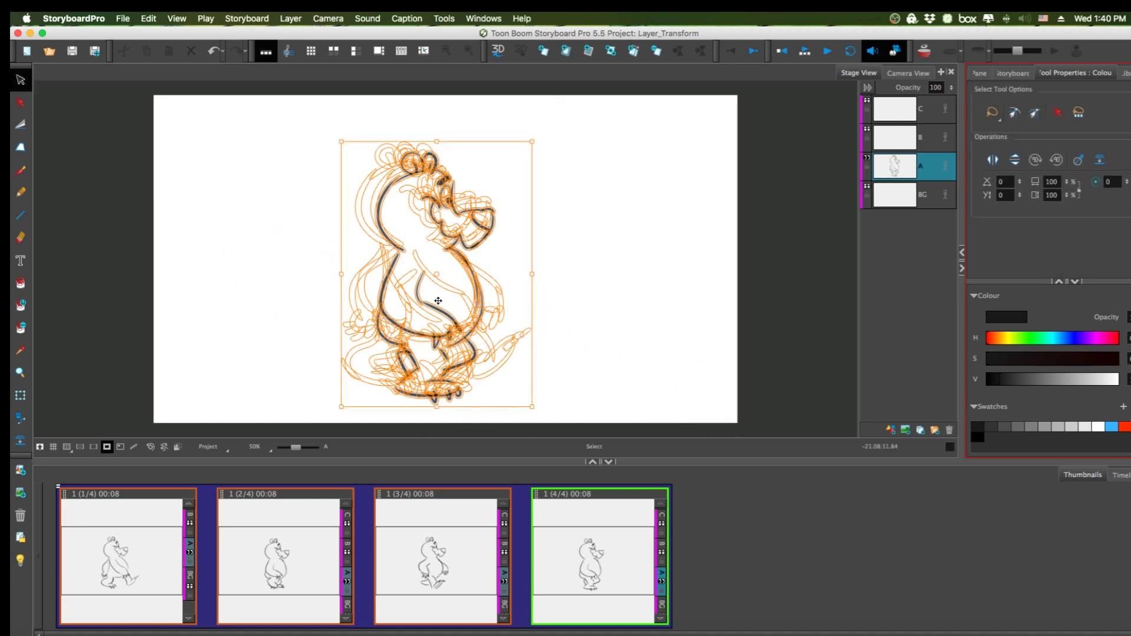
{"action": "left_click", "coordinate": [626, 586]}
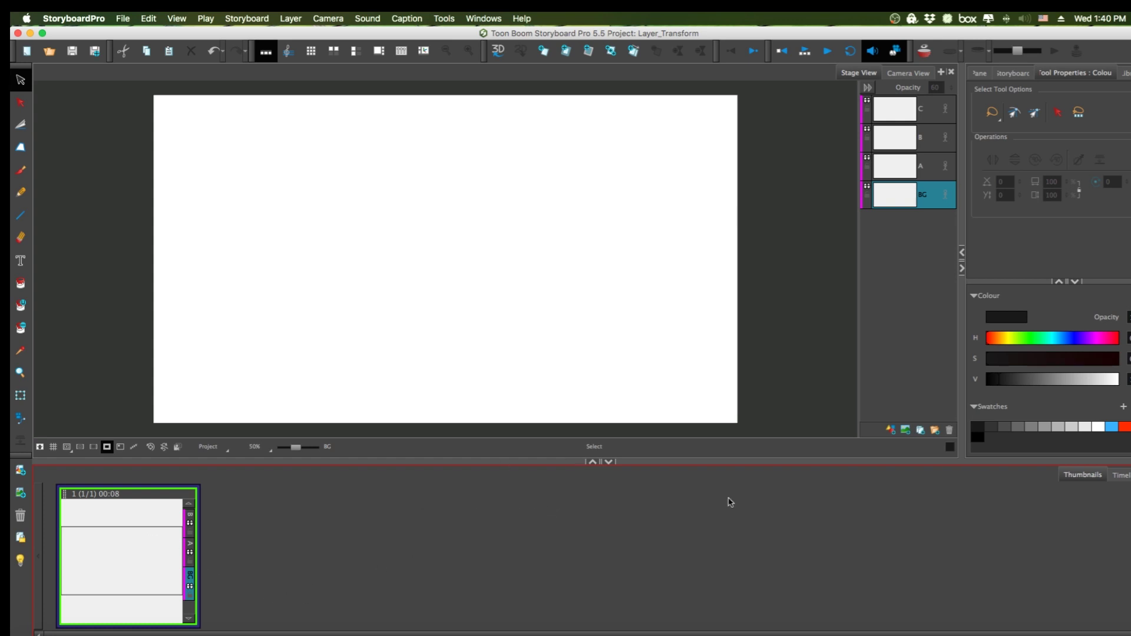
{"action": "left_click", "coordinate": [1121, 475]}
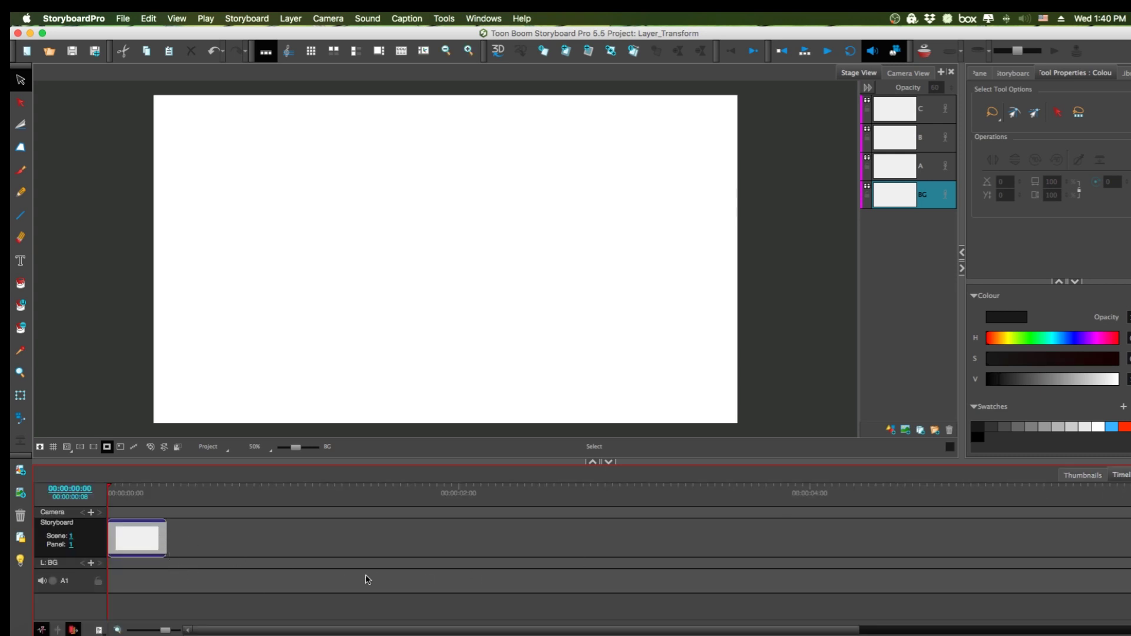
Step: Add new empty panels to the scene until the timeline holds thirteen
{"action": "key", "text": "p"}
{"action": "key", "text": "p"}
{"action": "key", "text": "p"}
{"action": "key", "text": "p"}
{"action": "key", "text": "p"}
{"action": "key", "text": "p"}
{"action": "key", "text": "p"}
{"action": "key", "text": "p"}
{"action": "key", "text": "p"}
{"action": "key", "text": "p"}
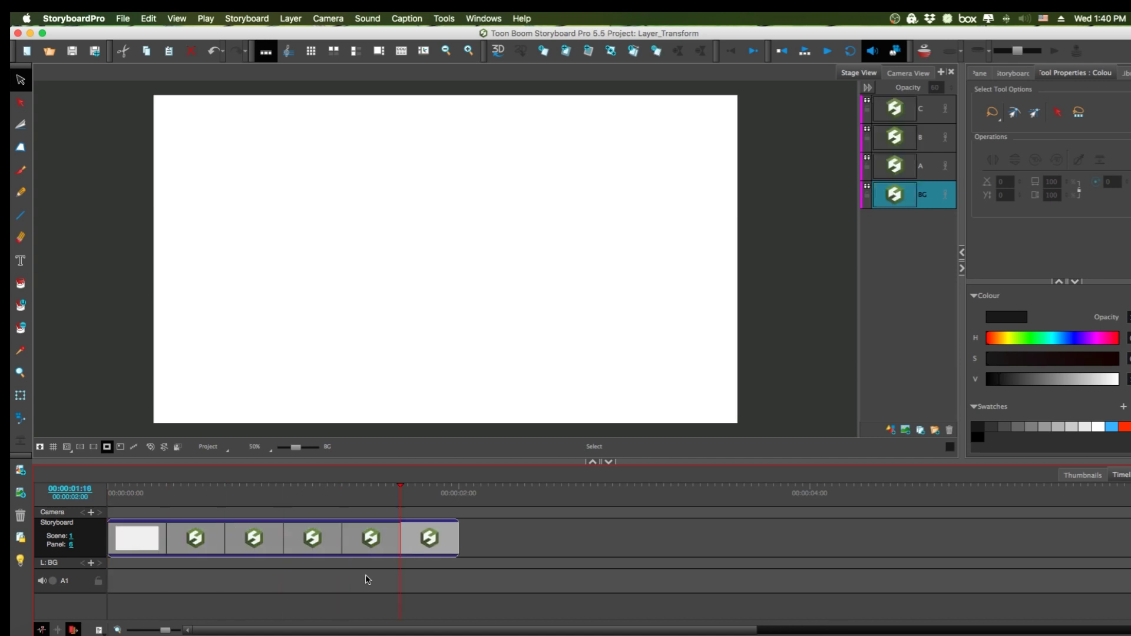
{"action": "key", "text": "ctrl+v"}
{"action": "key", "text": "ctrl+v"}
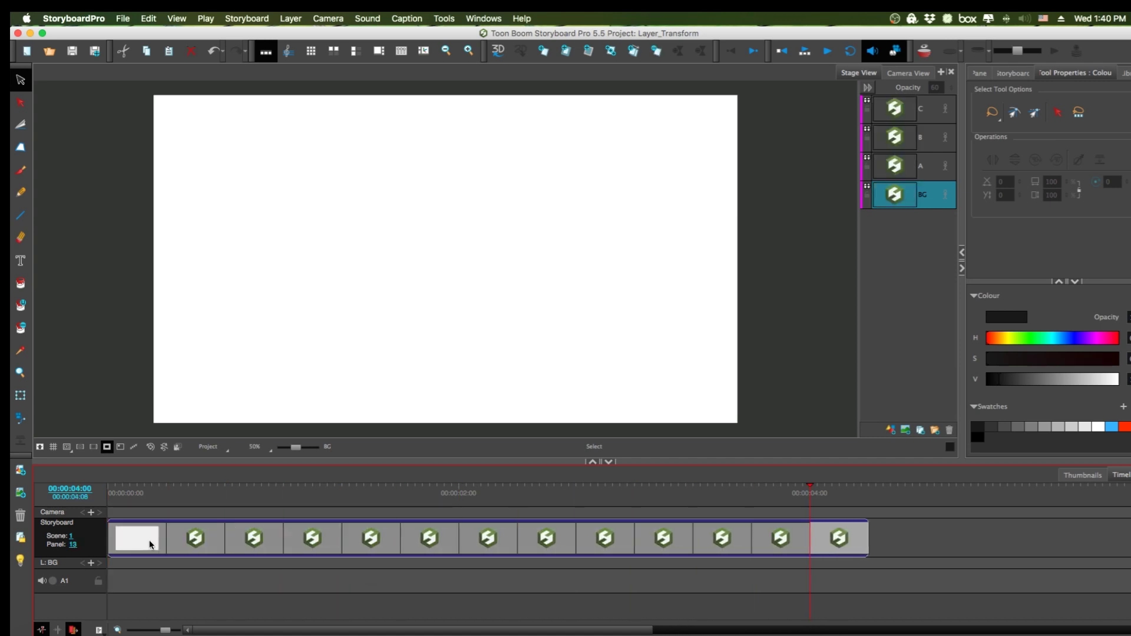
Step: Activate the Brush tool with the new bear dynamic brush on the first panel and turn on onion skin
{"action": "left_click", "coordinate": [148, 536]}
{"action": "key", "text": "alt+b"}
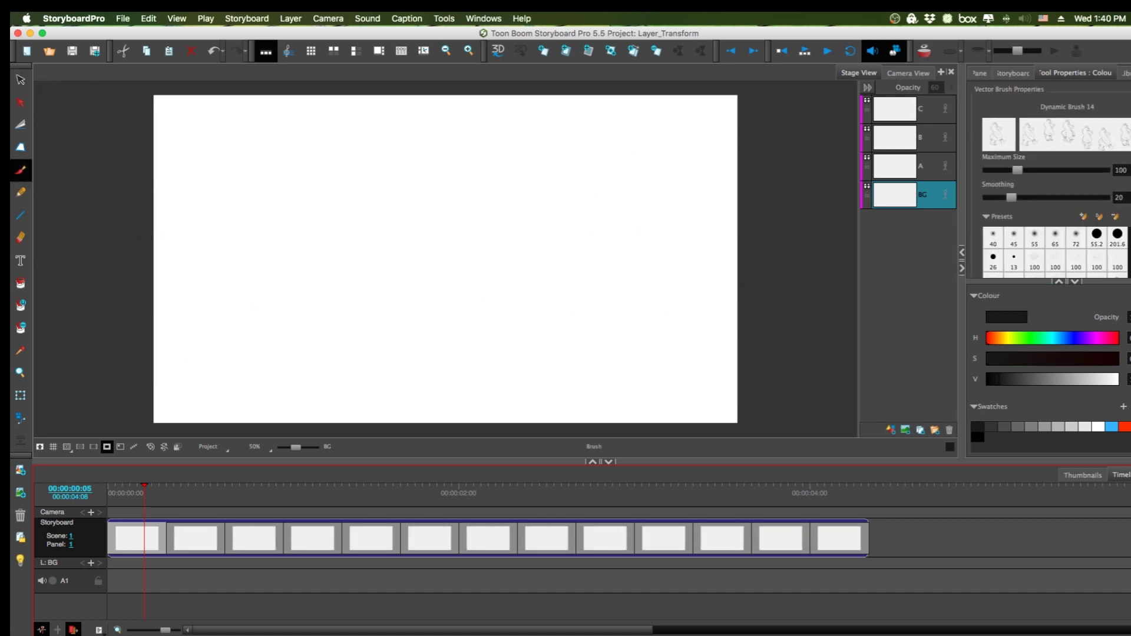
{"action": "scroll", "coordinate": [1049, 183], "scroll_direction": "down", "scroll_amount": 3}
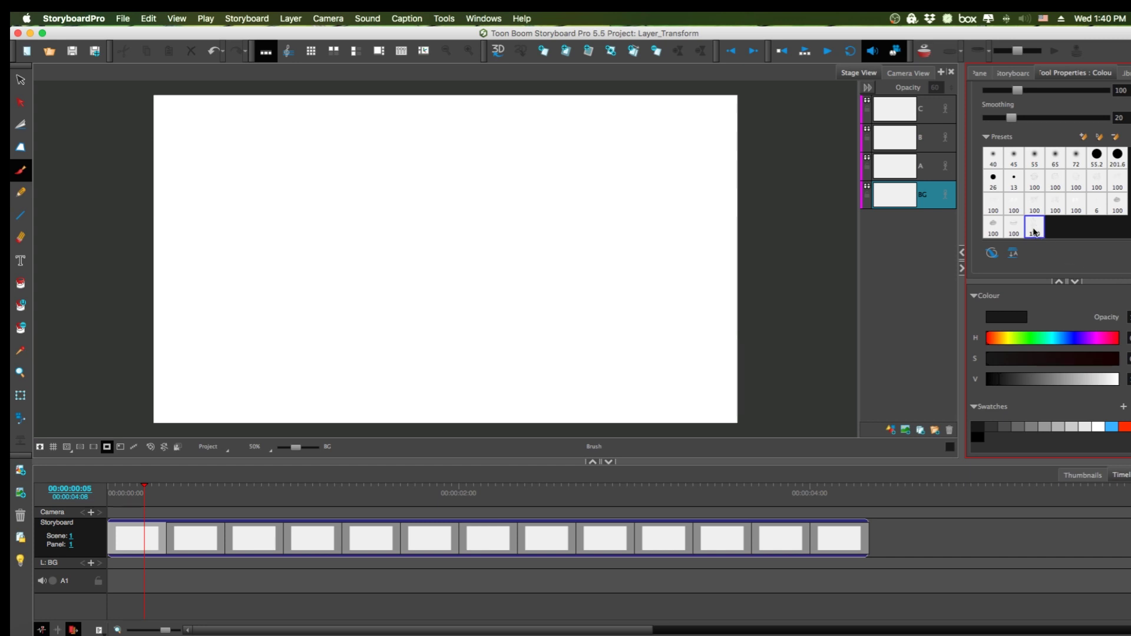
{"action": "scroll", "coordinate": [1049, 177], "scroll_direction": "up", "scroll_amount": 3}
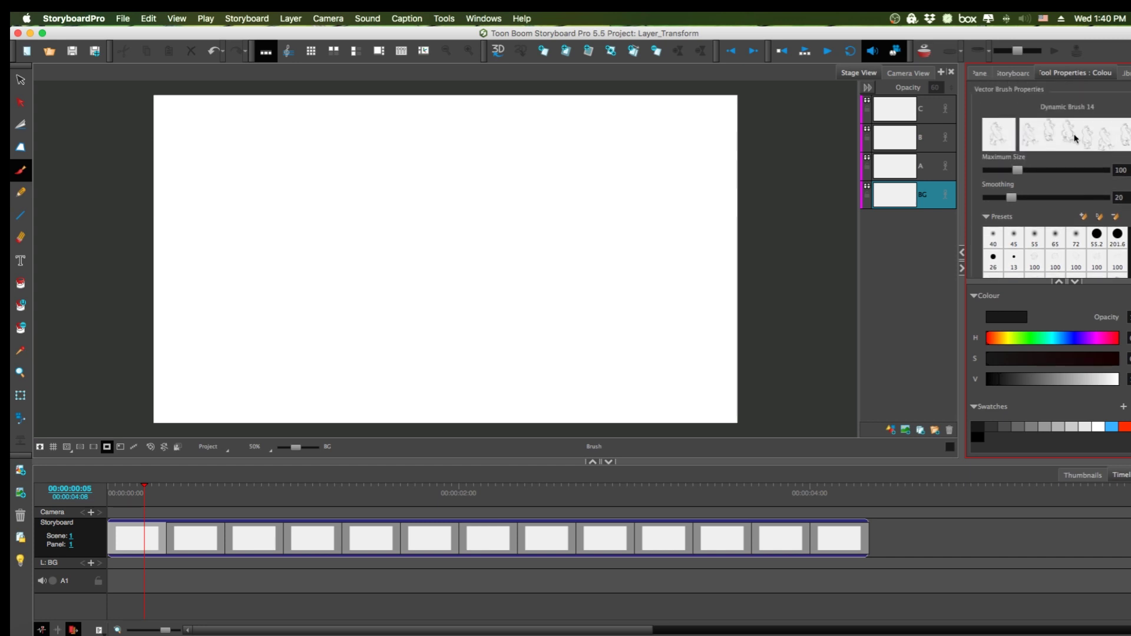
{"action": "scroll", "coordinate": [1048, 194], "scroll_direction": "down", "scroll_amount": 3}
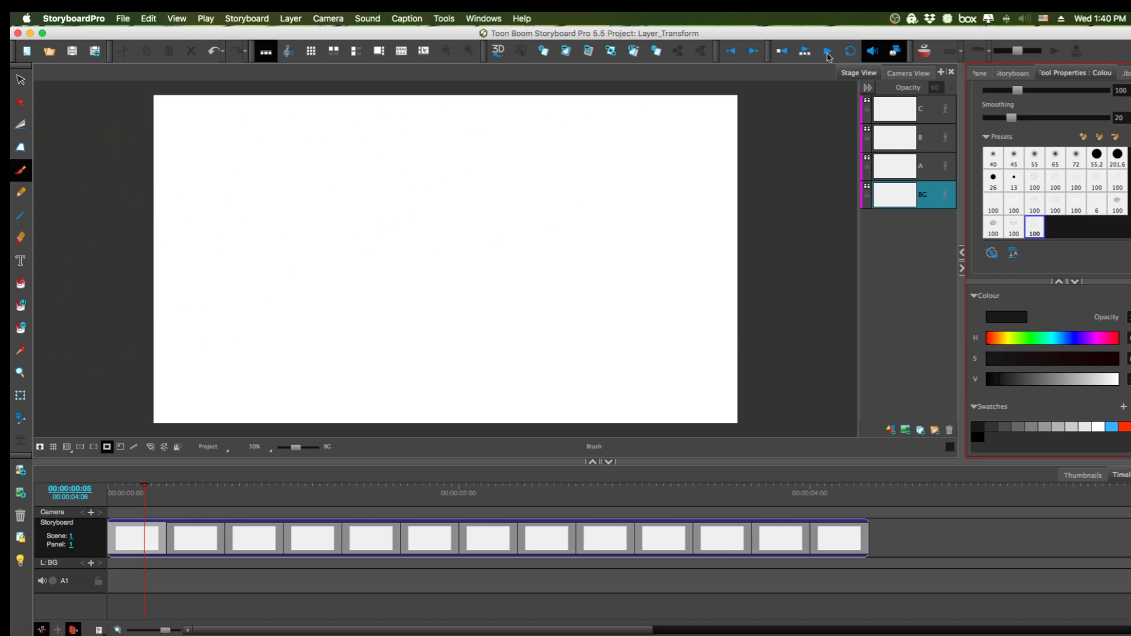
{"action": "left_click", "coordinate": [925, 51]}
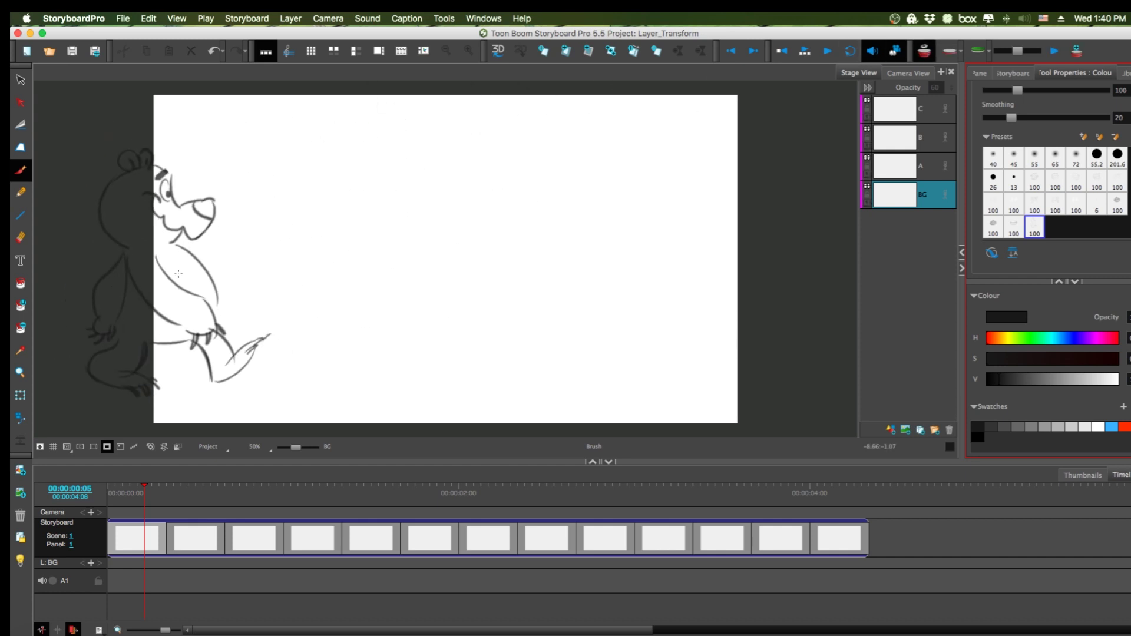
Step: Stamp a bear entering from the left edge of the frame in panel 1, undoing the extra trial stamps
{"action": "left_click", "coordinate": [142, 268]}
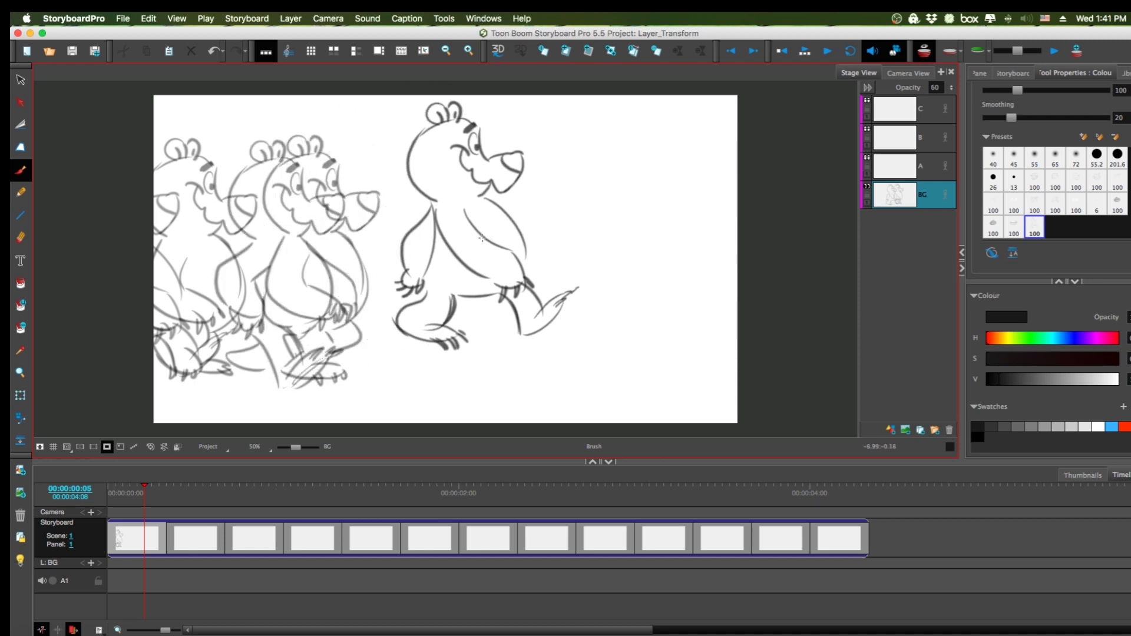
{"action": "key", "text": "s"}
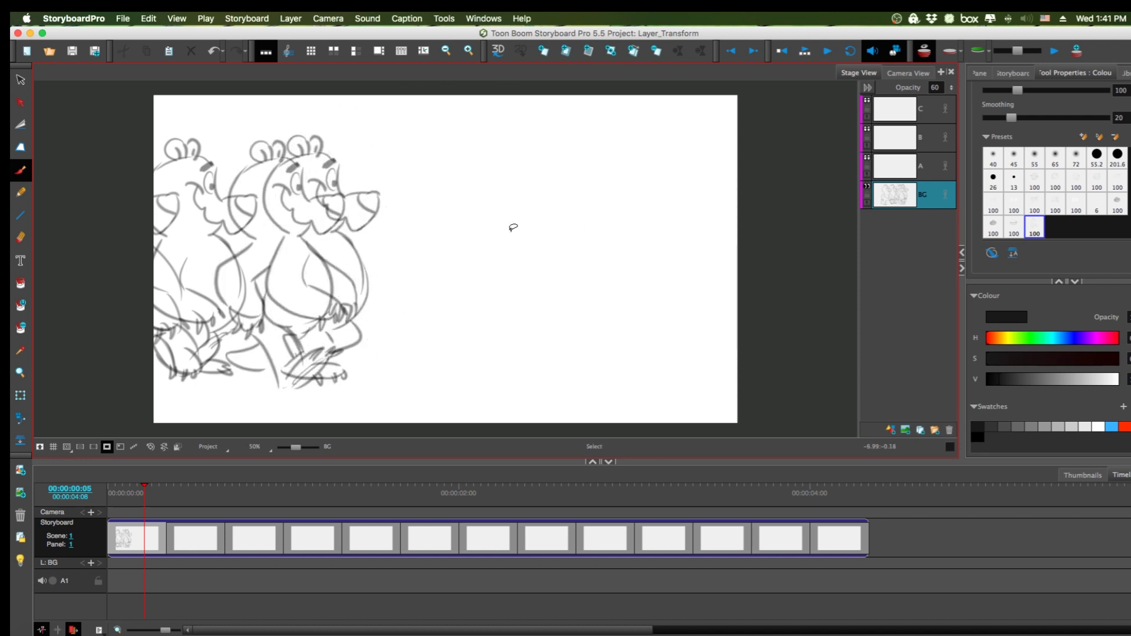
{"action": "key", "text": "super+z"}
{"action": "key", "text": "super+z"}
{"action": "key", "text": "super+z"}
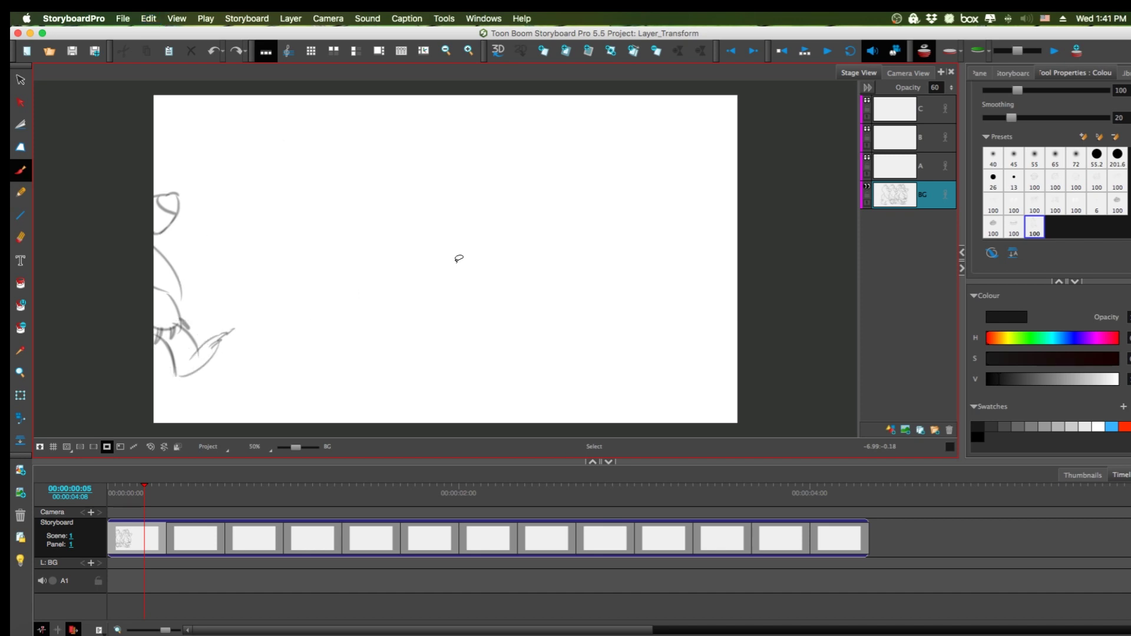
Step: Stamp the next bear pose slightly ahead of the onion-skinned one in panel 2, undoing any misplaced stamps
{"action": "left_click", "coordinate": [196, 537]}
{"action": "key", "text": "alt+b"}
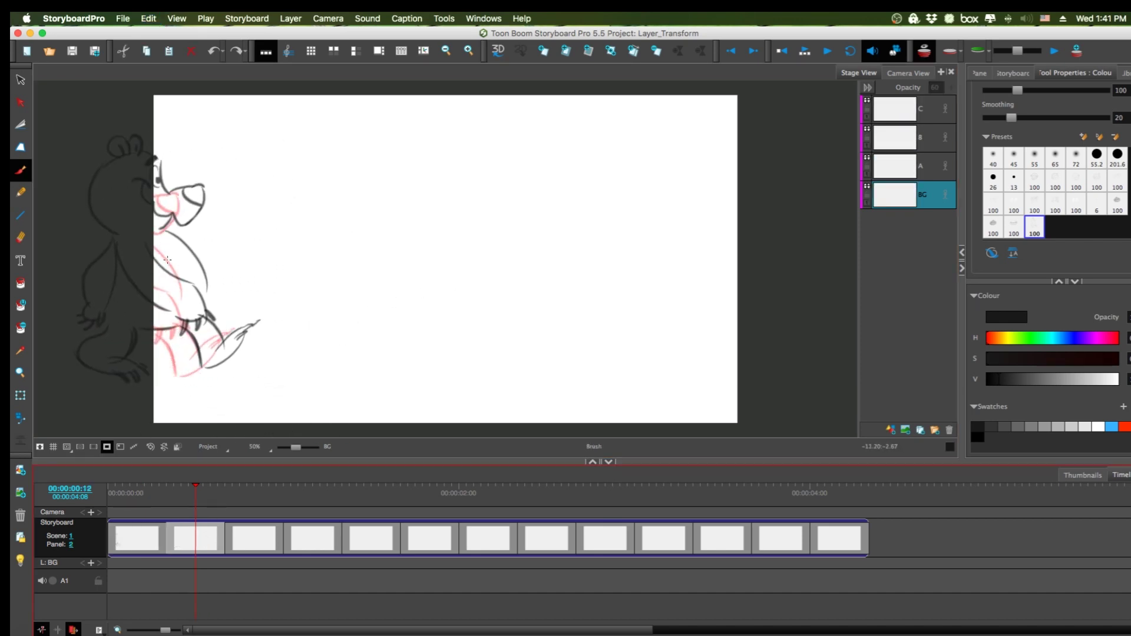
{"action": "left_click_drag", "start_coordinate": [168, 259], "coordinate": [310, 228]}
{"action": "left_click", "coordinate": [264, 249]}
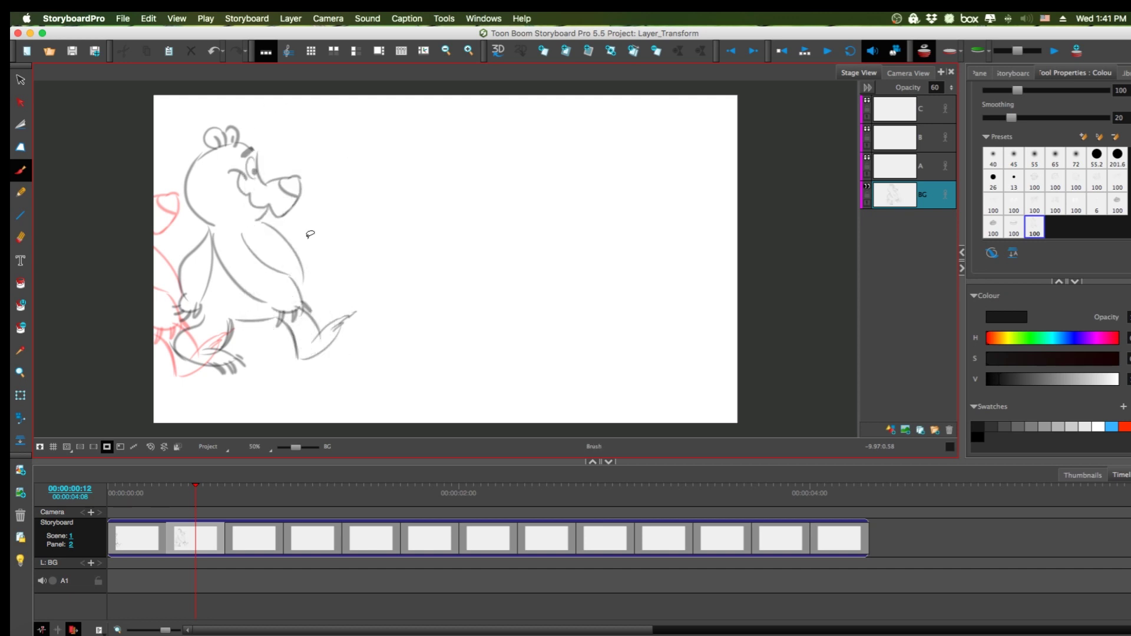
{"action": "key", "text": "super+z"}
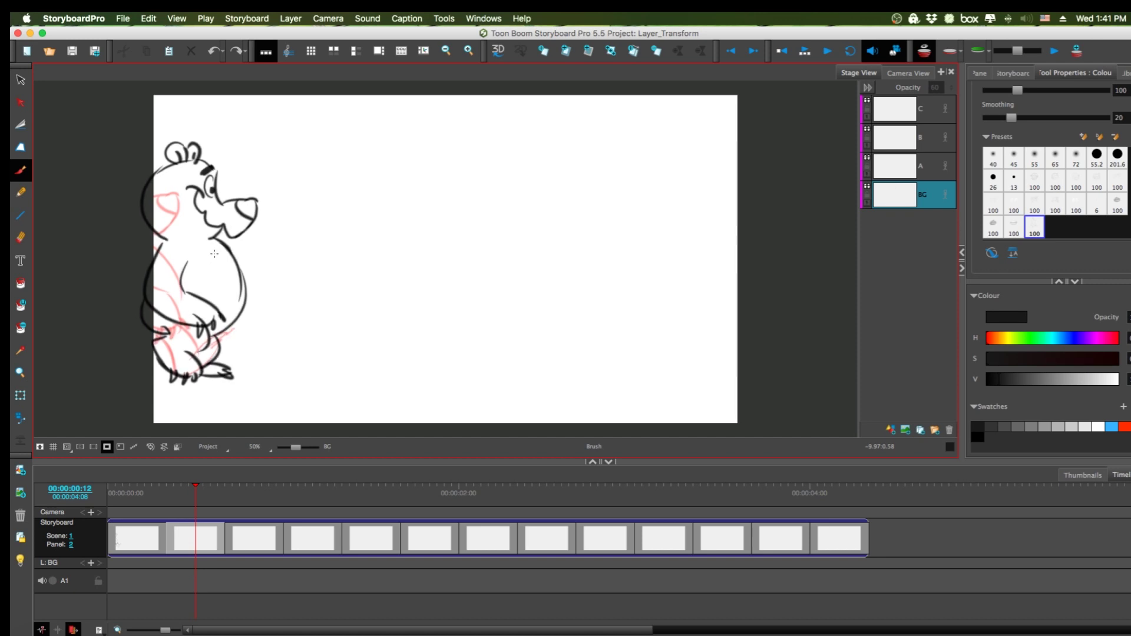
{"action": "key", "text": "ctrl+shift+z"}
{"action": "key", "text": "ctrl+shift+z"}
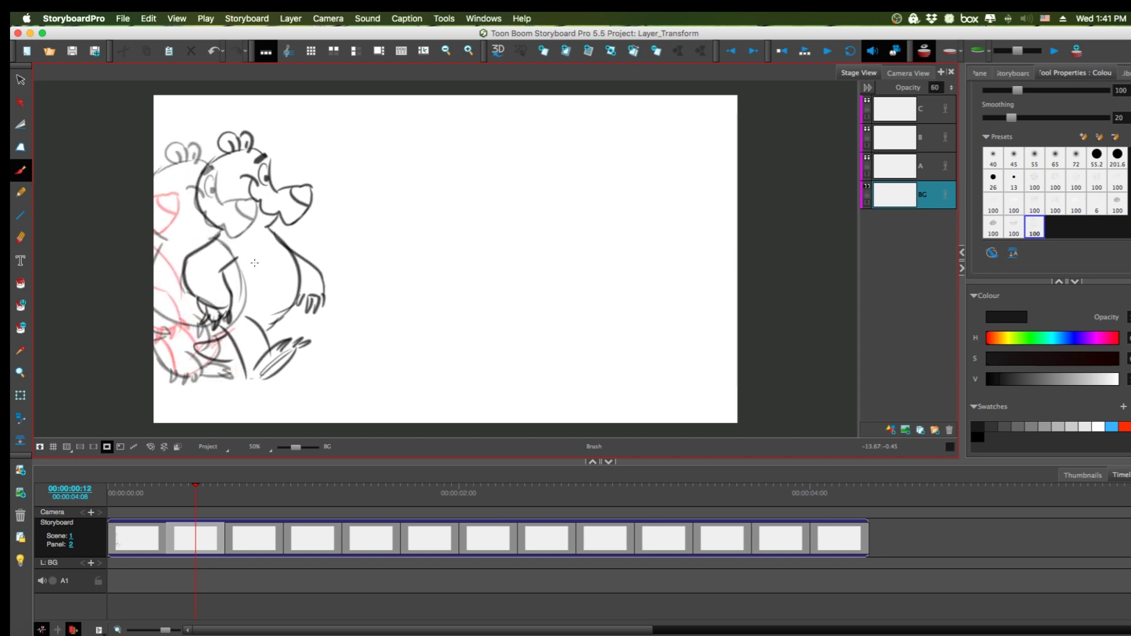
Step: Stamp the successive walk poses in panels 3 through 13, advancing the bear a little to the right in each
{"action": "key", "text": "f"}
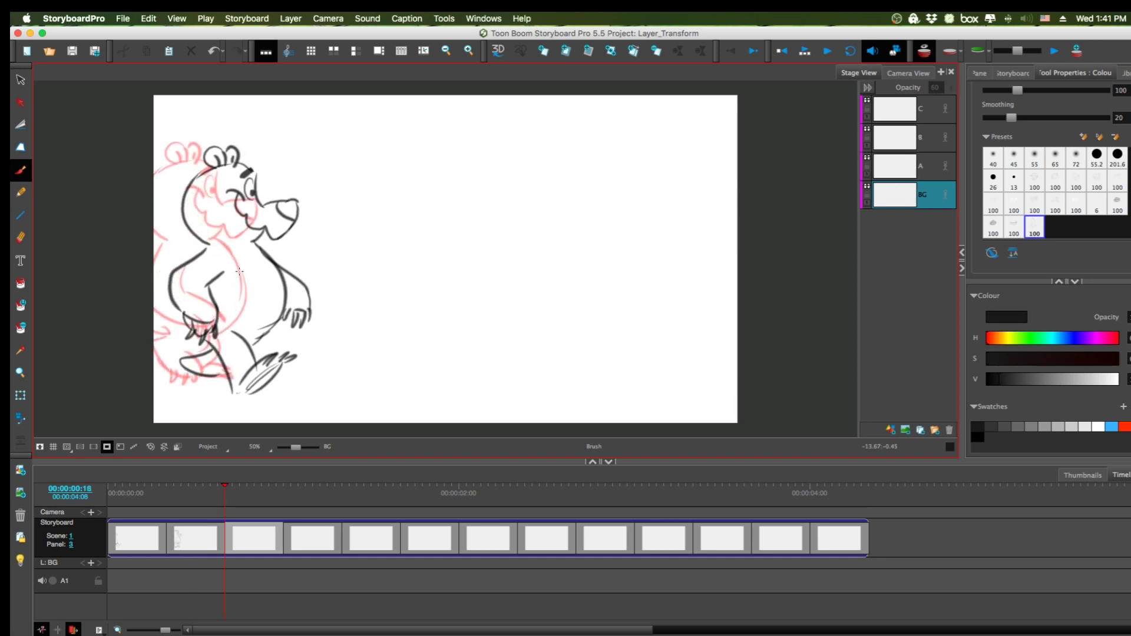
{"action": "key", "text": "f"}
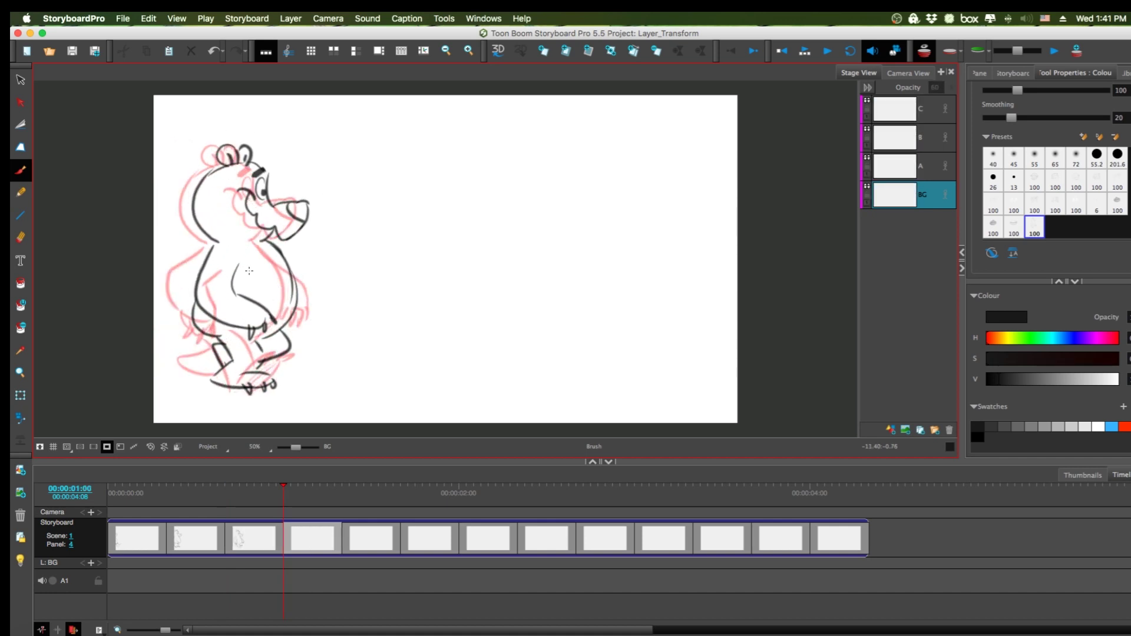
{"action": "key", "text": "f"}
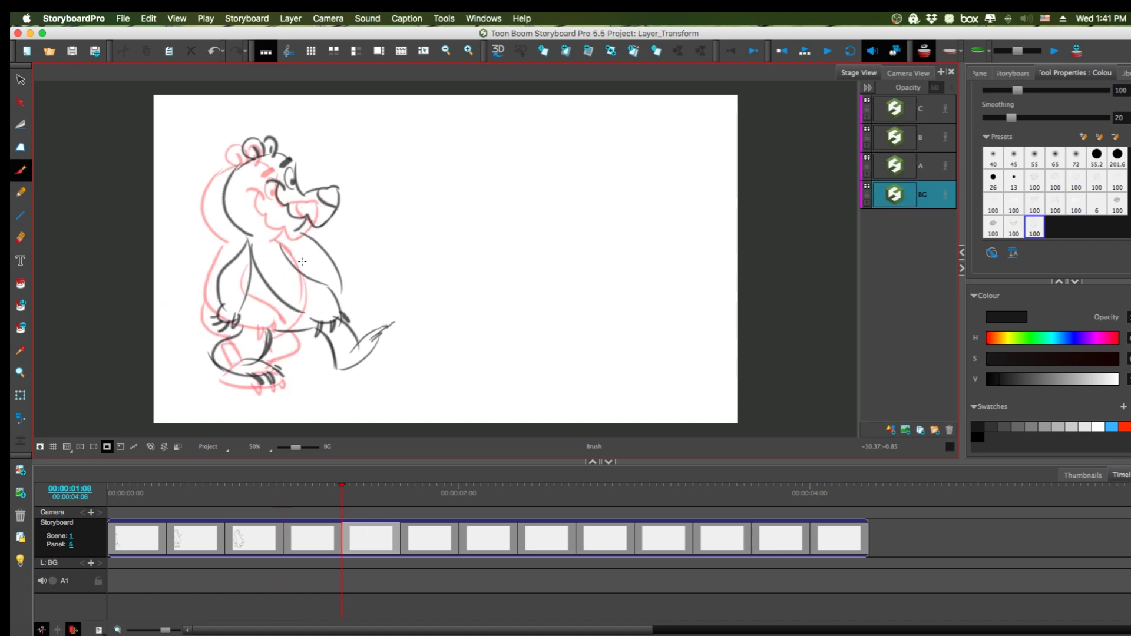
{"action": "left_click_drag", "start_coordinate": [305, 263], "coordinate": [331, 264]}
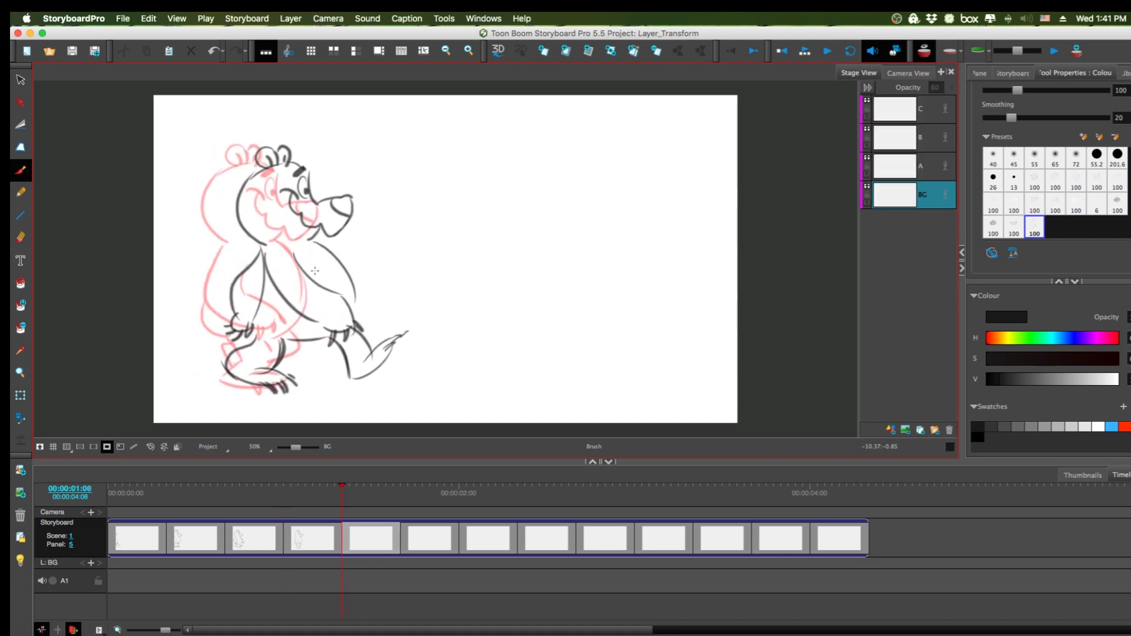
{"action": "left_click", "coordinate": [312, 271]}
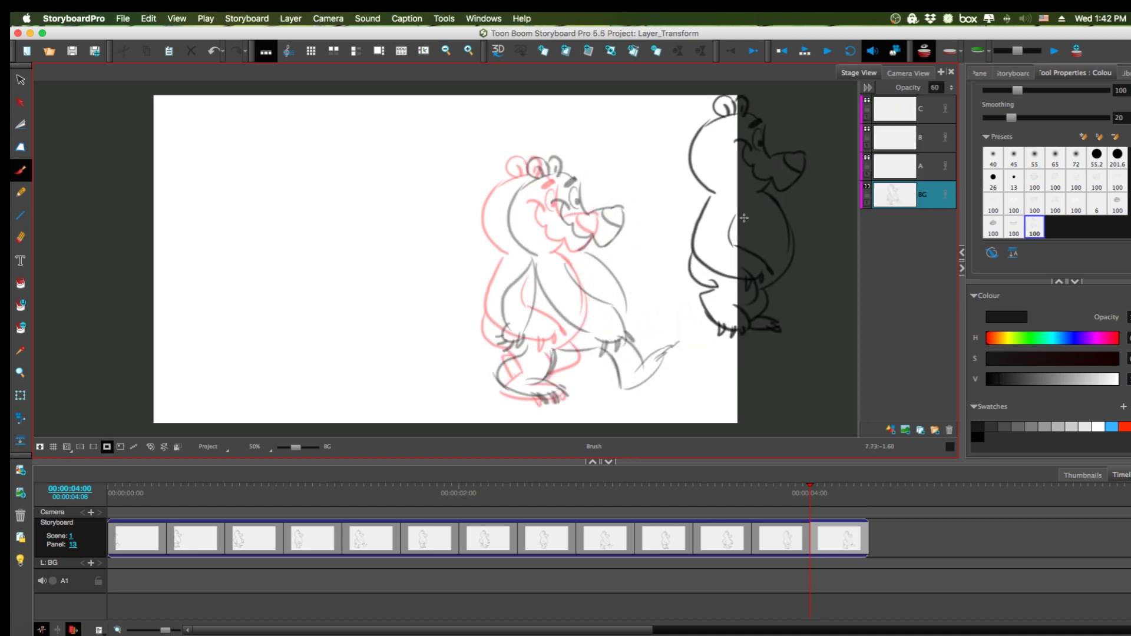
Step: Add three more empty panels after panel 13
{"action": "key", "text": "p"}
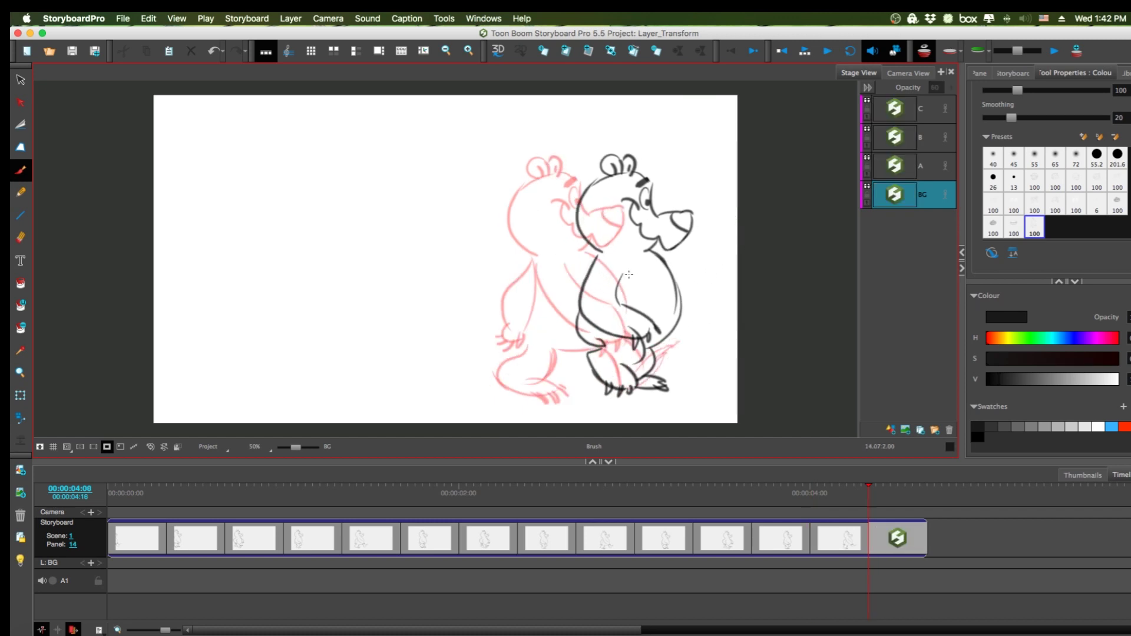
{"action": "left_click_drag", "start_coordinate": [586, 274], "coordinate": [584, 281]}
{"action": "key", "text": "p"}
{"action": "key", "text": "p"}
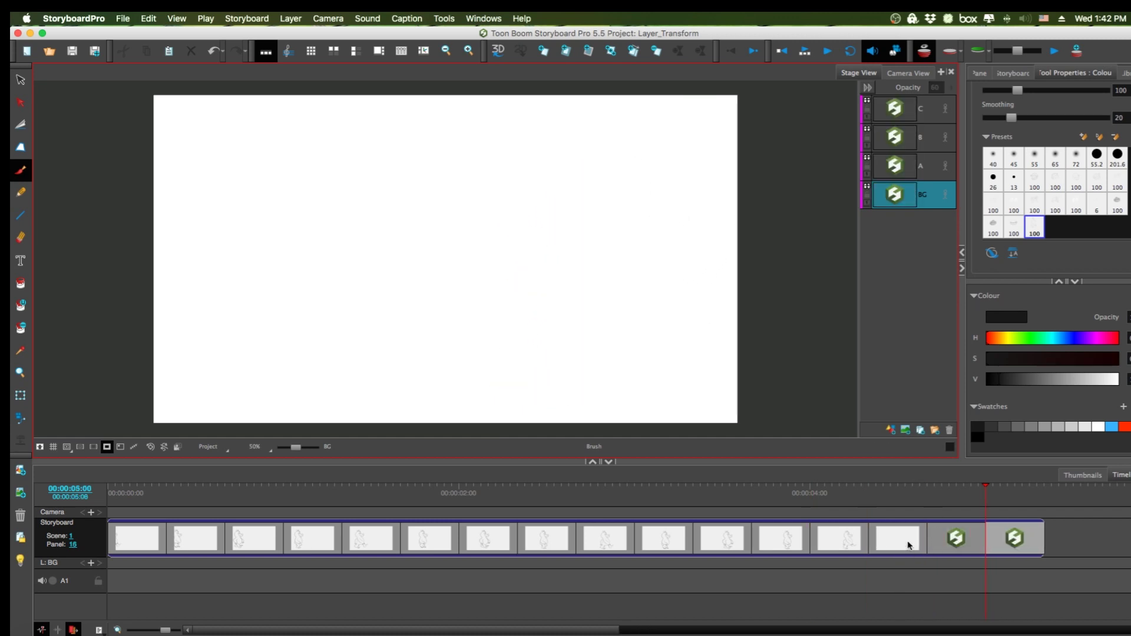
Step: Stamp the following bear poses in panels 14, 15 and 16, continuing the walk towards the frame's right edge
{"action": "left_click", "coordinate": [907, 543]}
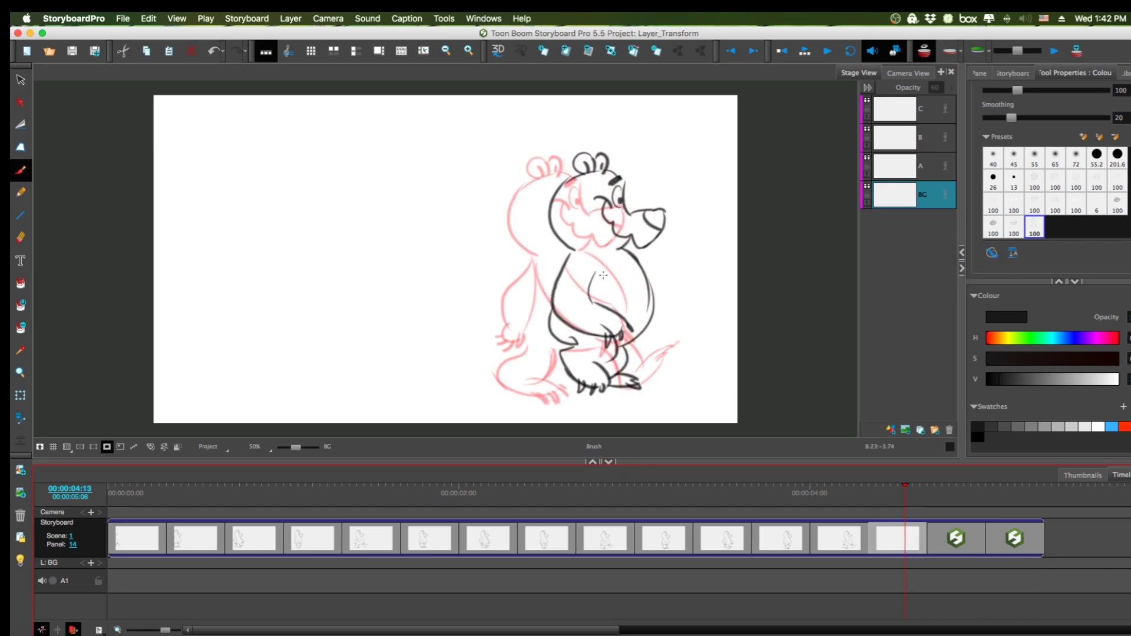
{"action": "left_click_drag", "start_coordinate": [603, 274], "coordinate": [652, 238]}
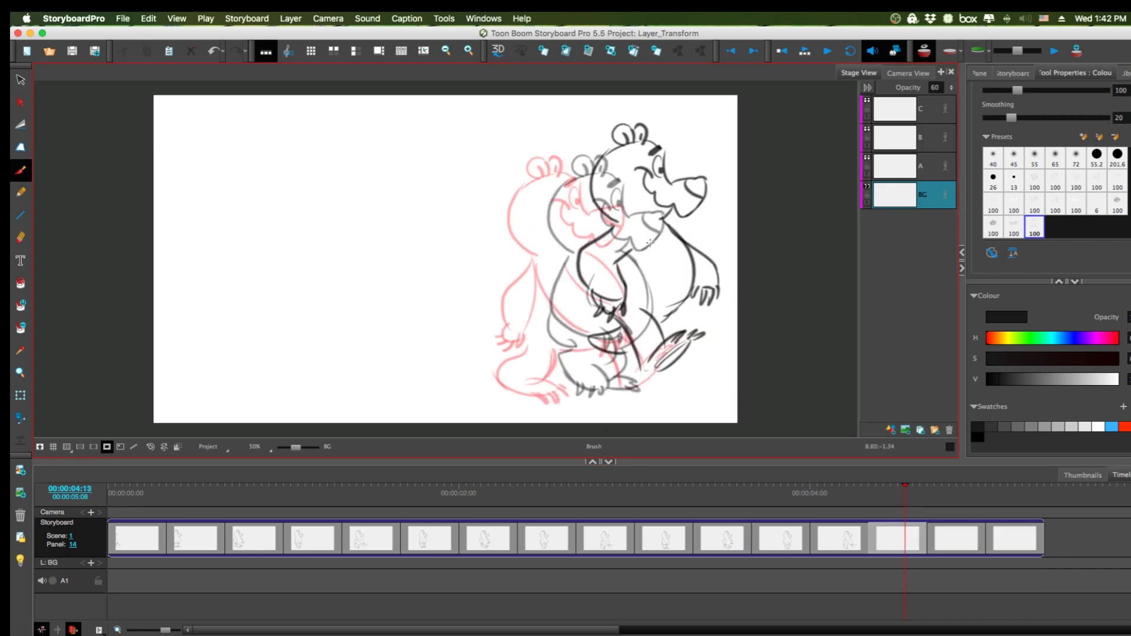
{"action": "key", "text": "Right"}
{"action": "left_click_drag", "start_coordinate": [651, 276], "coordinate": [651, 280]}
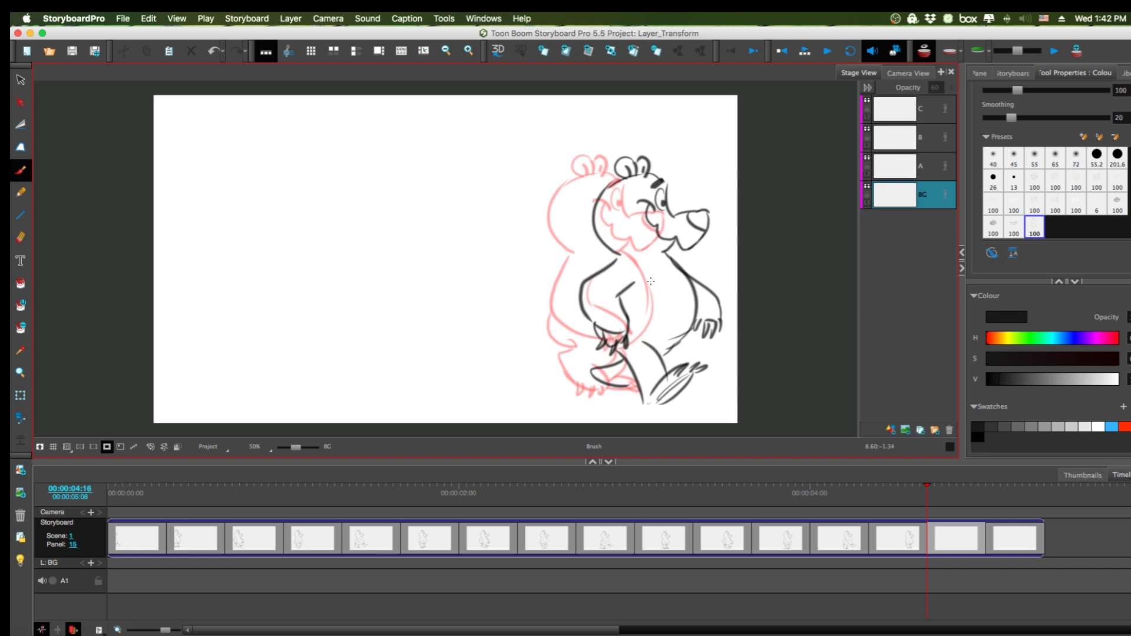
{"action": "key", "text": "Right"}
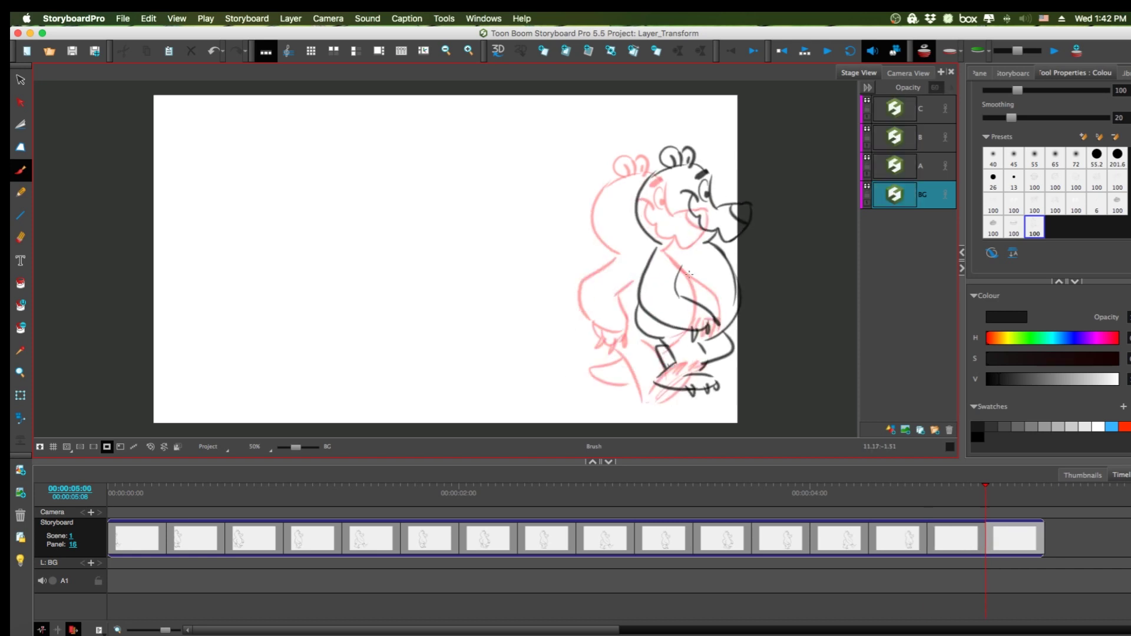
{"action": "mouse_move", "coordinate": [676, 278]}
{"action": "left_mouse_down"}
{"action": "mouse_move", "coordinate": [656, 279]}
{"action": "mouse_move", "coordinate": [749, 252]}
{"action": "mouse_move", "coordinate": [721, 285]}
{"action": "left_mouse_up"}
Step: Add panels 17 and 18 and stamp a bear in each so it walks out of the frame's right edge
{"action": "key", "text": "p"}
{"action": "left_click", "coordinate": [728, 279]}
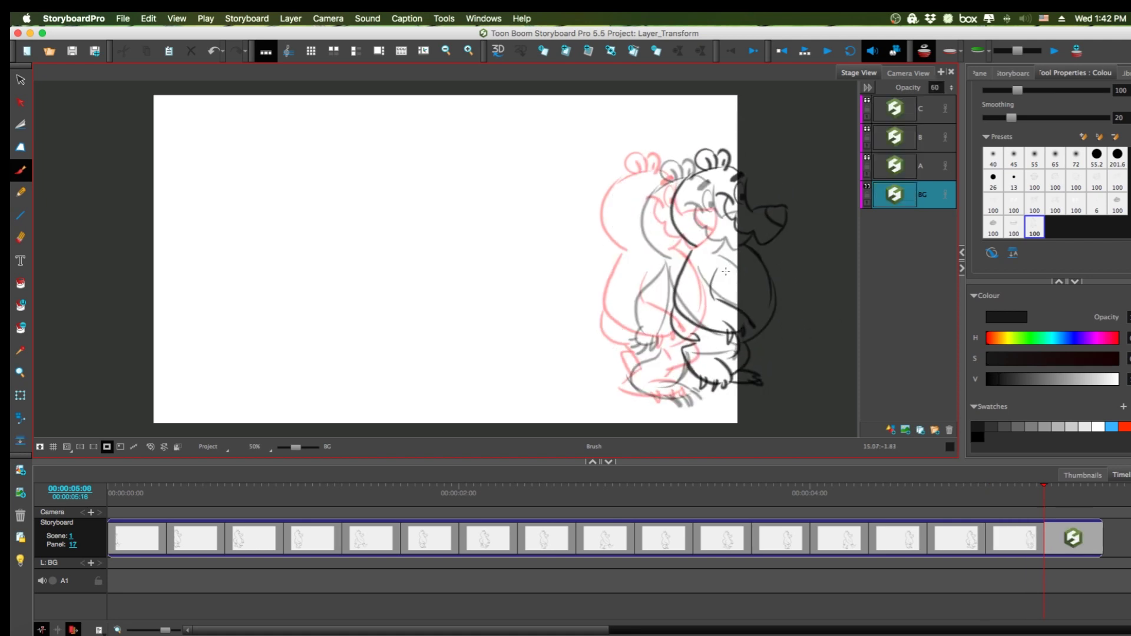
{"action": "key", "text": "p"}
{"action": "mouse_move", "coordinate": [726, 276]}
{"action": "left_mouse_down"}
{"action": "mouse_move", "coordinate": [706, 275]}
{"action": "mouse_move", "coordinate": [742, 279]}
{"action": "left_mouse_up"}
{"action": "left_click", "coordinate": [745, 281]}
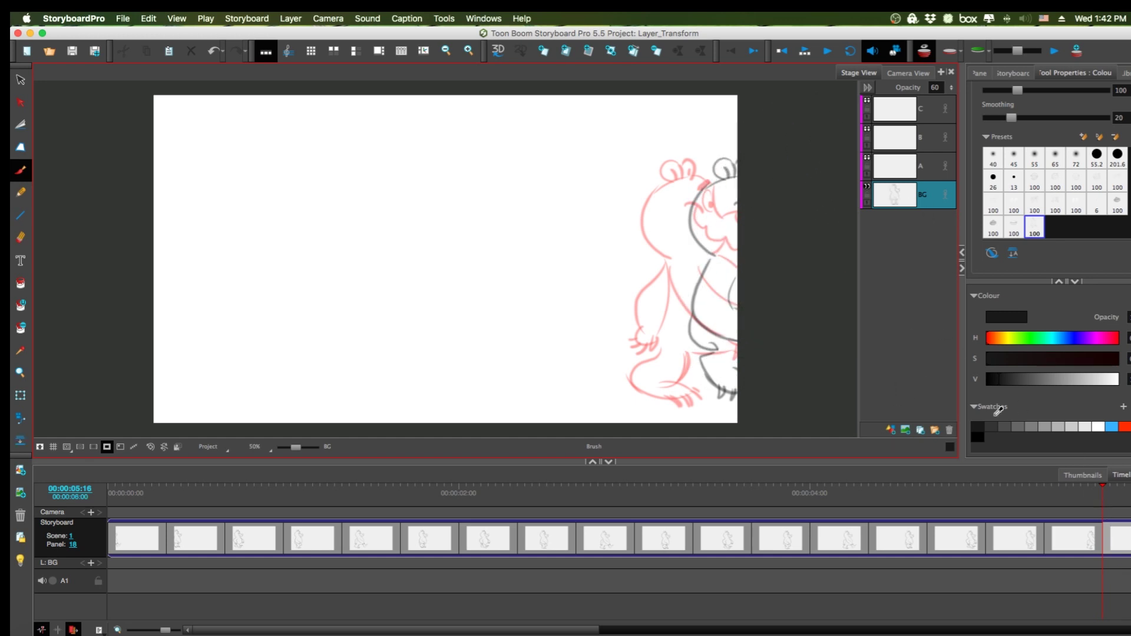
Step: Turn off onion skin and scrub the timeline from the last panel back to the first to review the walk
{"action": "left_click", "coordinate": [923, 51]}
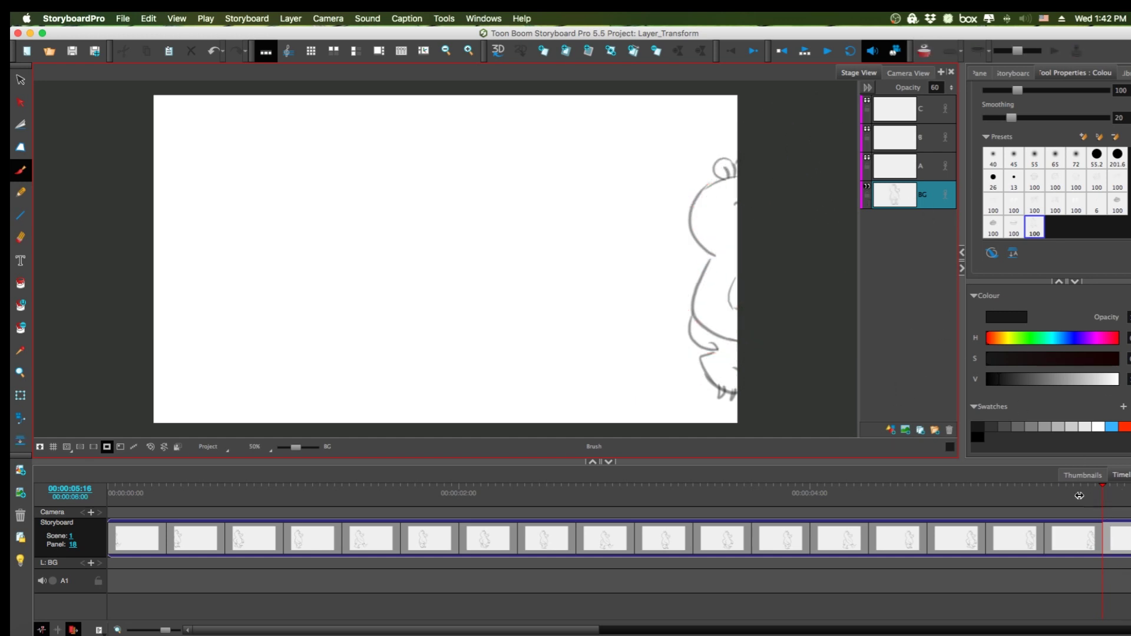
{"action": "left_click_drag", "start_coordinate": [1071, 495], "coordinate": [140, 555]}
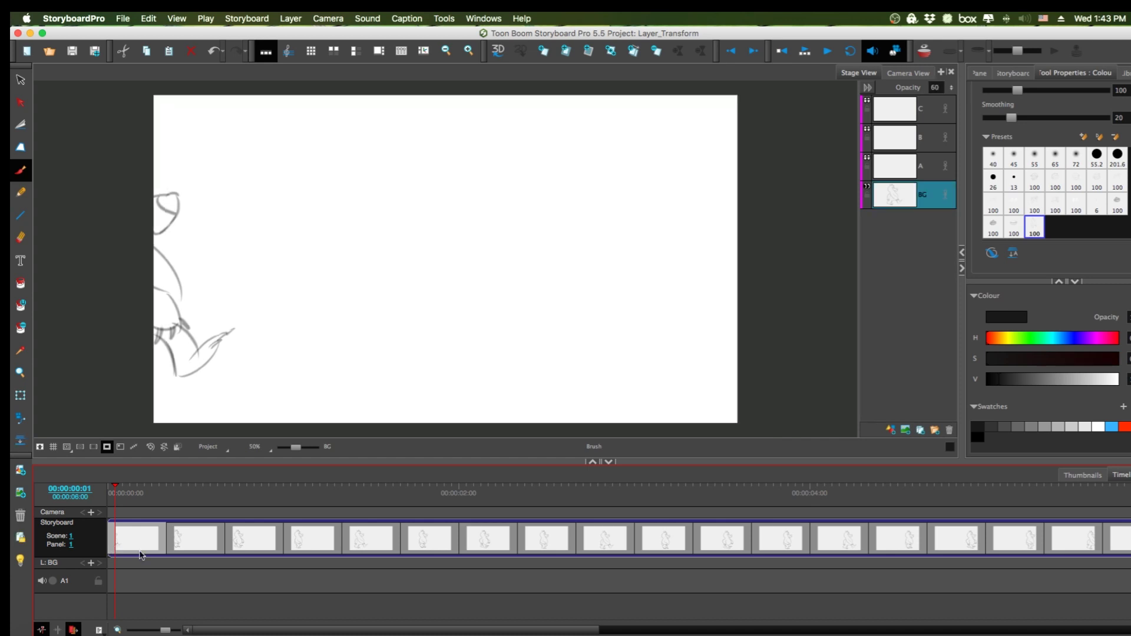
{"action": "scroll", "coordinate": [1054, 176], "scroll_direction": "up", "scroll_amount": 3}
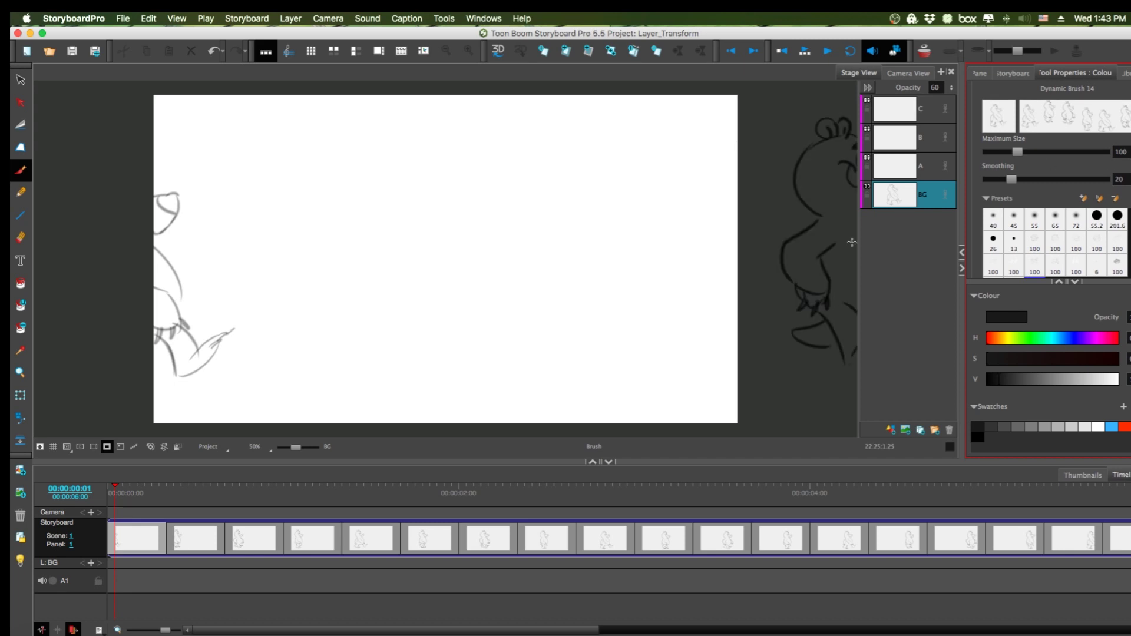
Step: Delete panels 2 through 18, keeping only the first panel
{"action": "left_click", "coordinate": [1127, 549]}
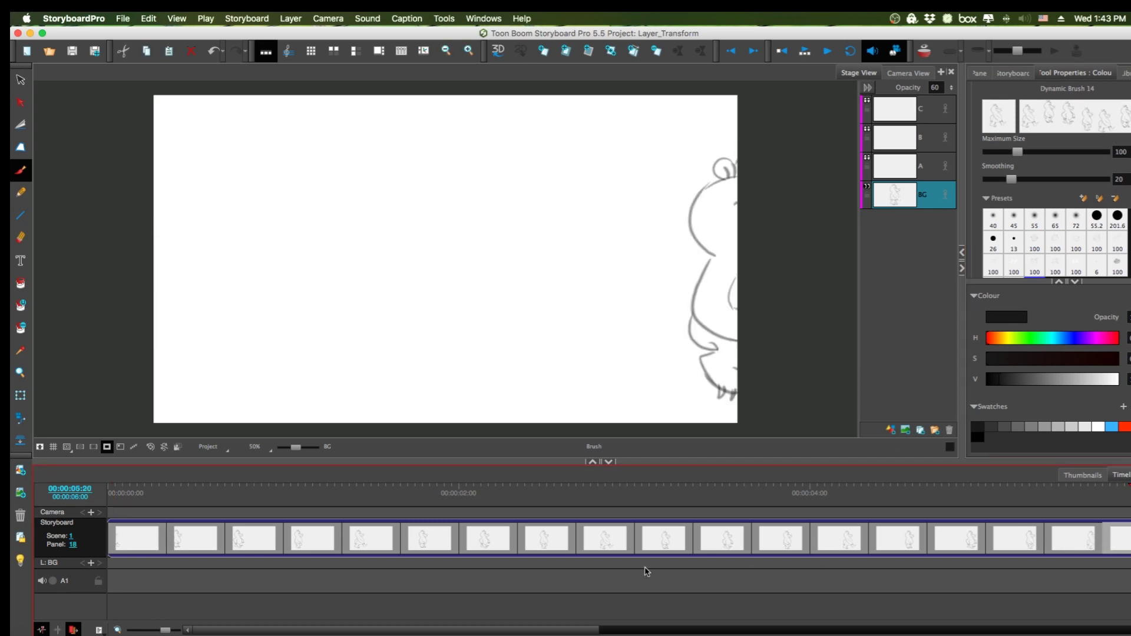
{"action": "left_click", "coordinate": [215, 540]}
{"action": "key", "text": "Delete"}
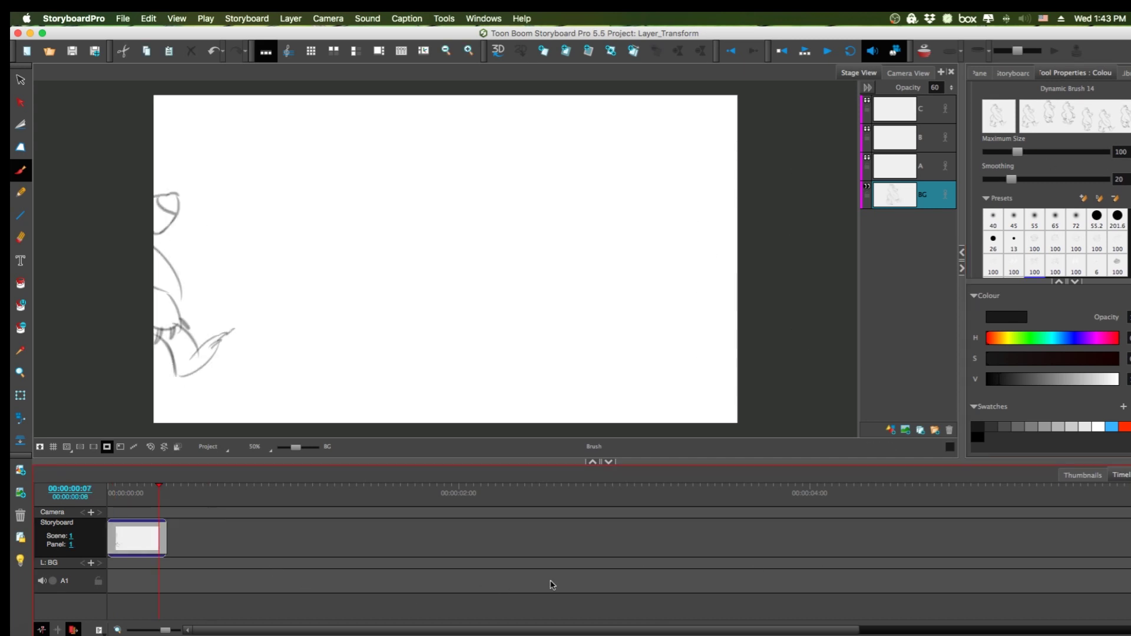
Step: Select the bear drawing in the remaining panel and delete it
{"action": "key", "text": "alt+s"}
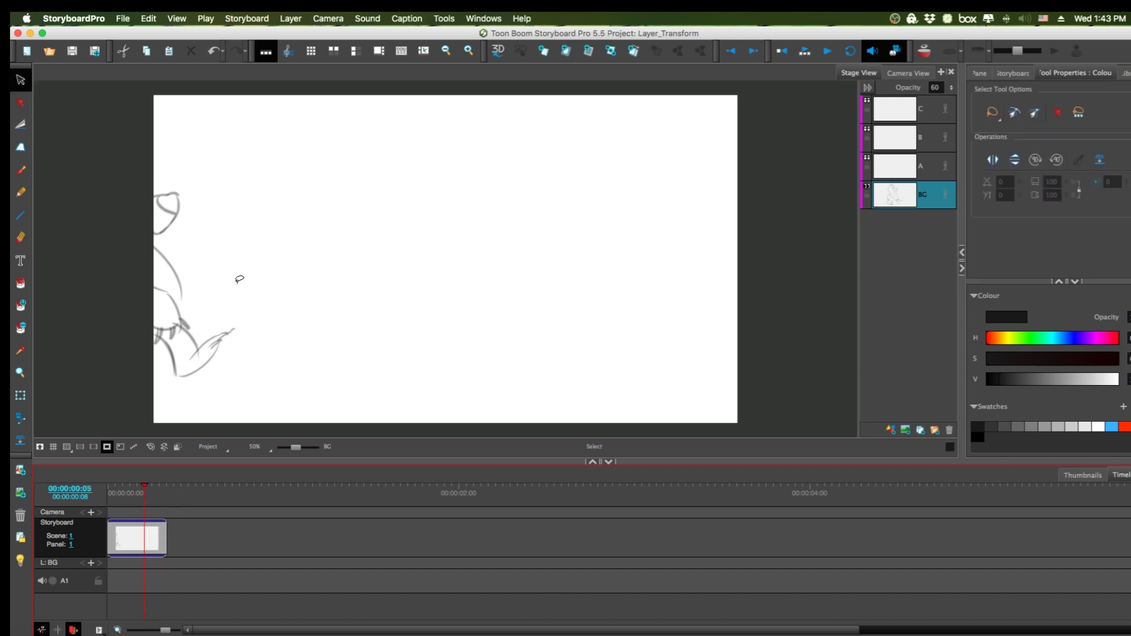
{"action": "mouse_move", "coordinate": [277, 253]}
{"action": "left_mouse_down"}
{"action": "mouse_move", "coordinate": [83, 409]}
{"action": "mouse_move", "coordinate": [312, 251]}
{"action": "left_mouse_up"}
{"action": "key", "text": "Delete"}
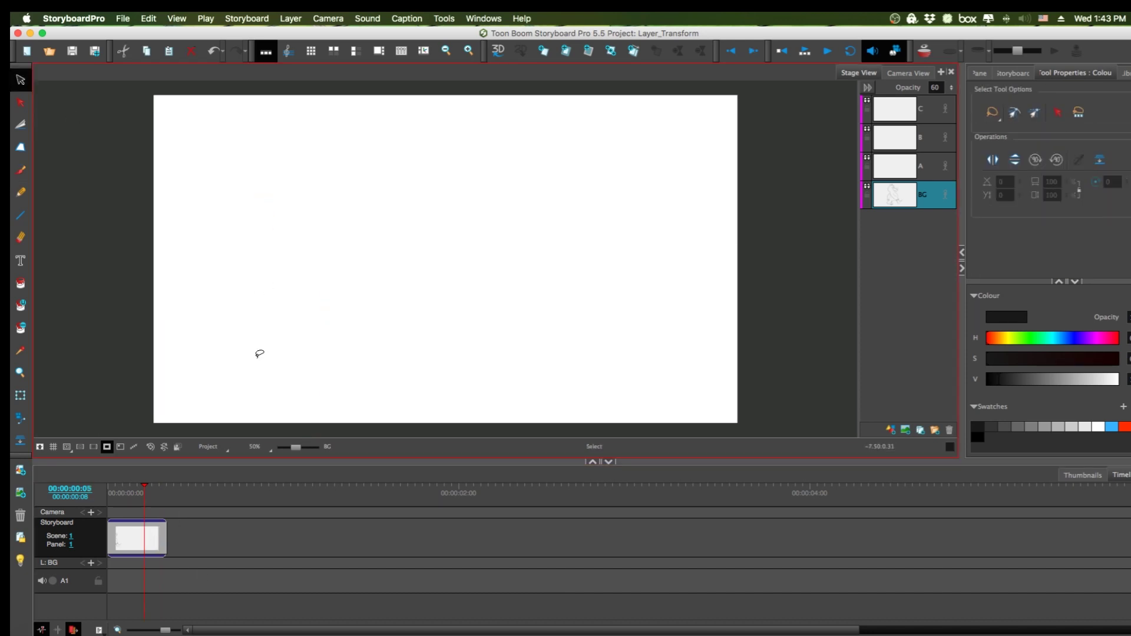
{"action": "mouse_move", "coordinate": [254, 283]}
{"action": "left_mouse_down"}
{"action": "mouse_move", "coordinate": [14, 261]}
{"action": "mouse_move", "coordinate": [329, 380]}
{"action": "left_mouse_up"}
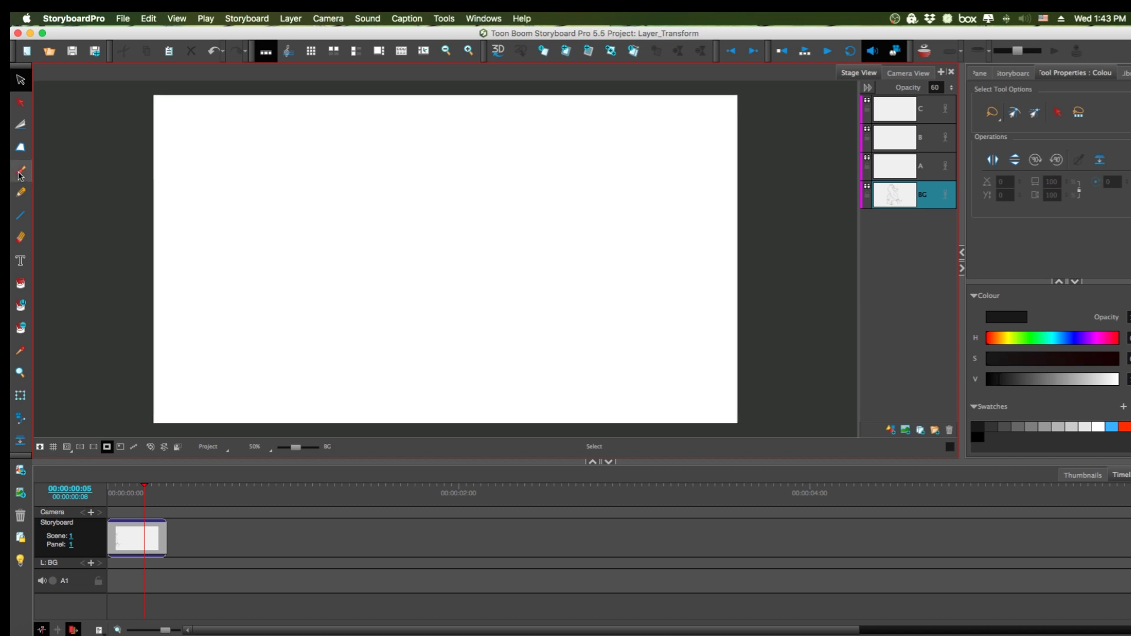
Step: Return to the Brush tool and enlarge the drawing view by shrinking the timeline area
{"action": "key", "text": "alt+b"}
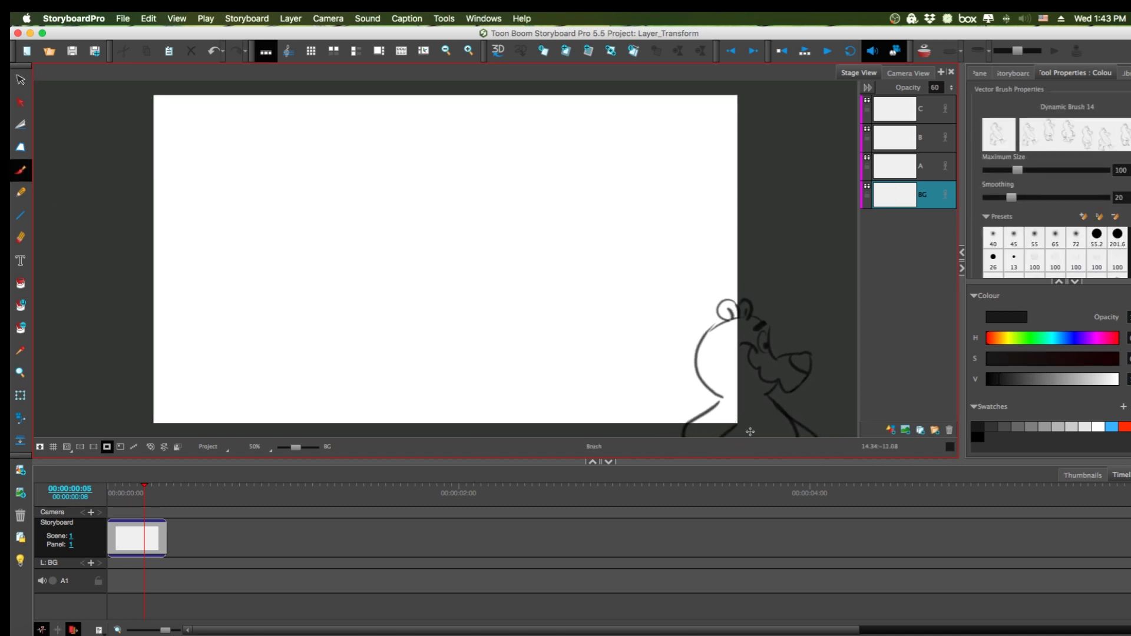
{"action": "left_click_drag", "start_coordinate": [743, 461], "coordinate": [744, 522]}
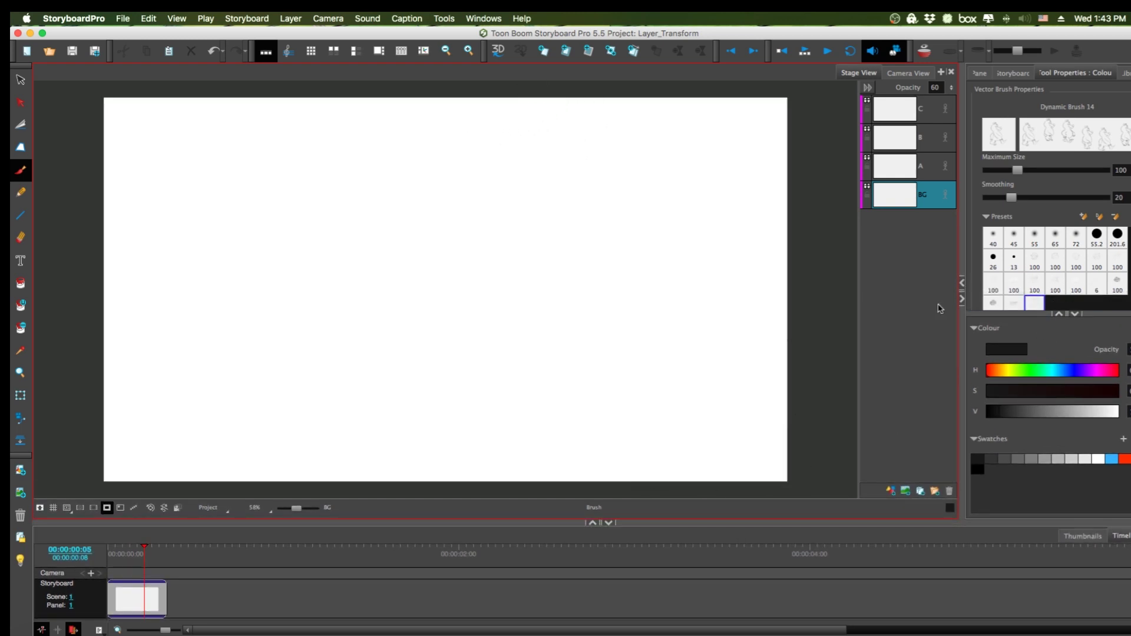
Step: Reduce the bear dynamic brush's maximum size to 45.6 and stamp a row of eight bear poses across the BG layer
{"action": "scroll", "coordinate": [1123, 262], "scroll_direction": "down", "scroll_amount": 3}
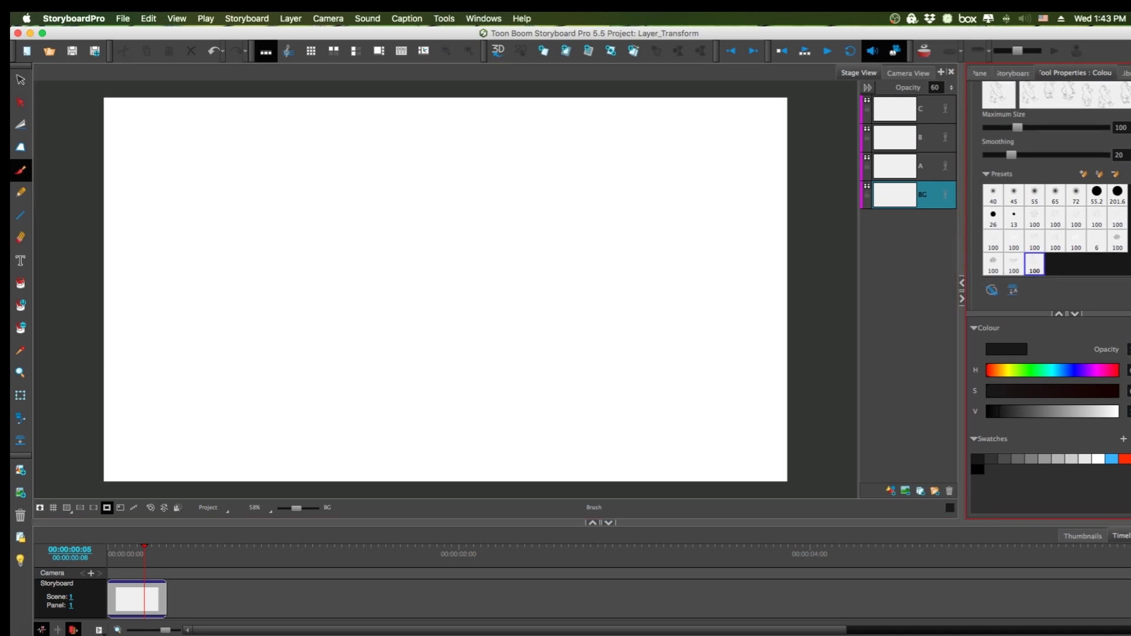
{"action": "scroll", "coordinate": [1054, 194], "scroll_direction": "up", "scroll_amount": 2}
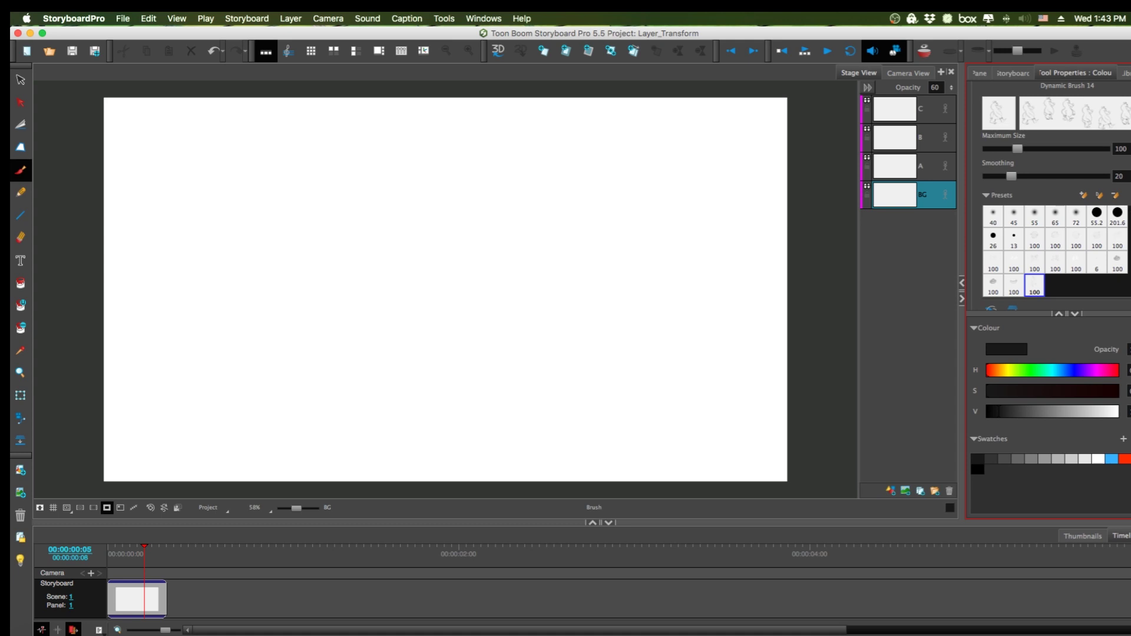
{"action": "scroll", "coordinate": [1054, 253], "scroll_direction": "up", "scroll_amount": 3}
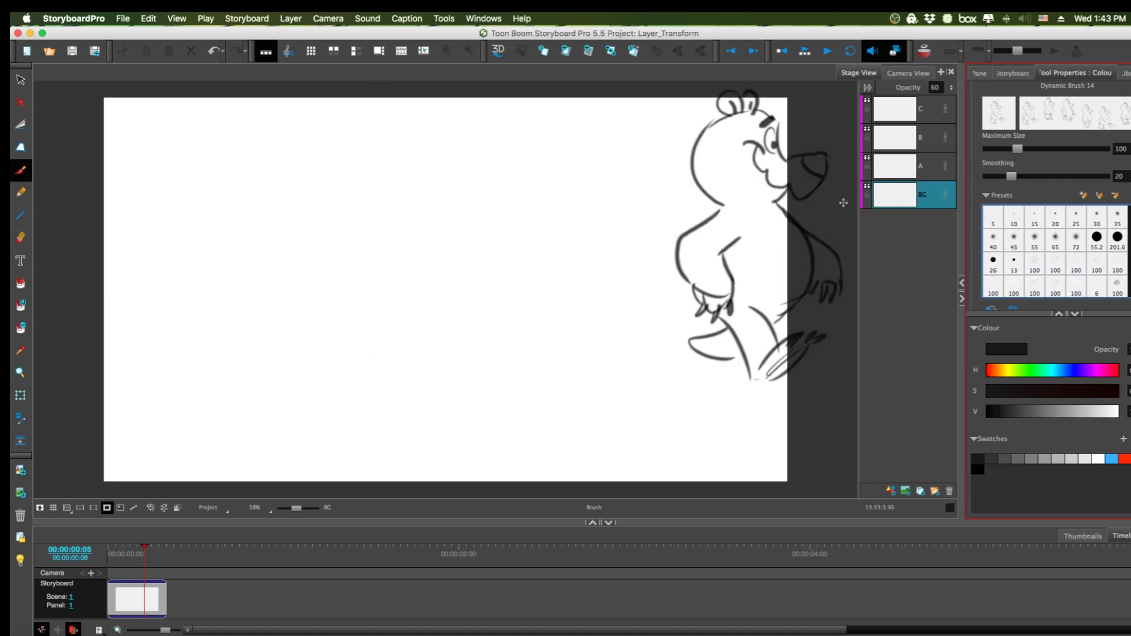
{"action": "left_click_drag", "start_coordinate": [1018, 152], "coordinate": [1000, 151]}
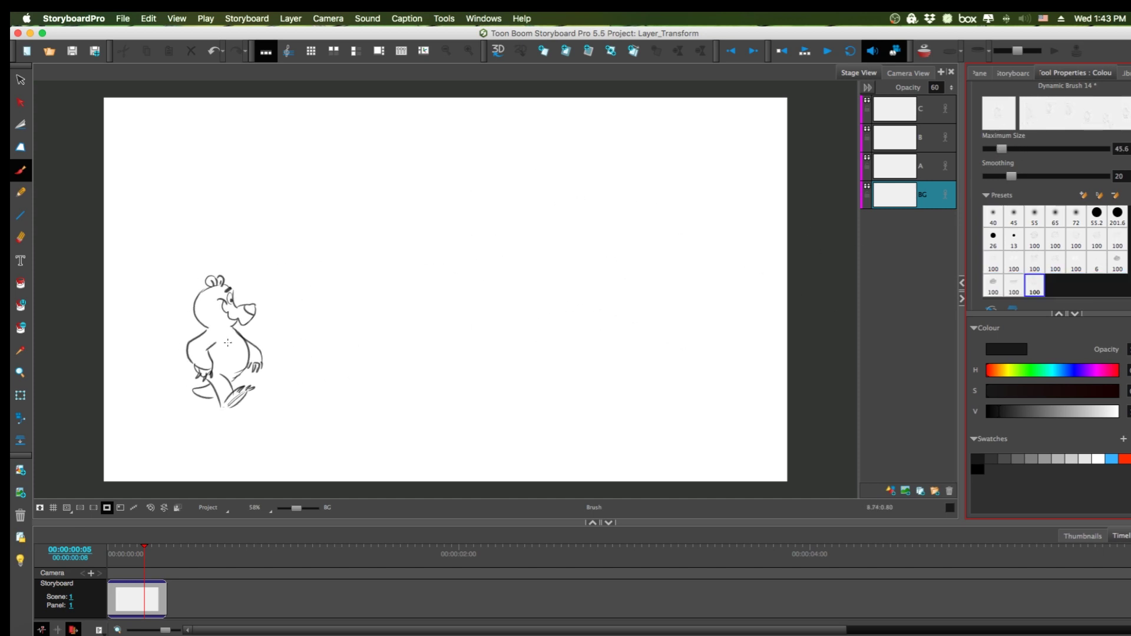
{"action": "left_click", "coordinate": [232, 333]}
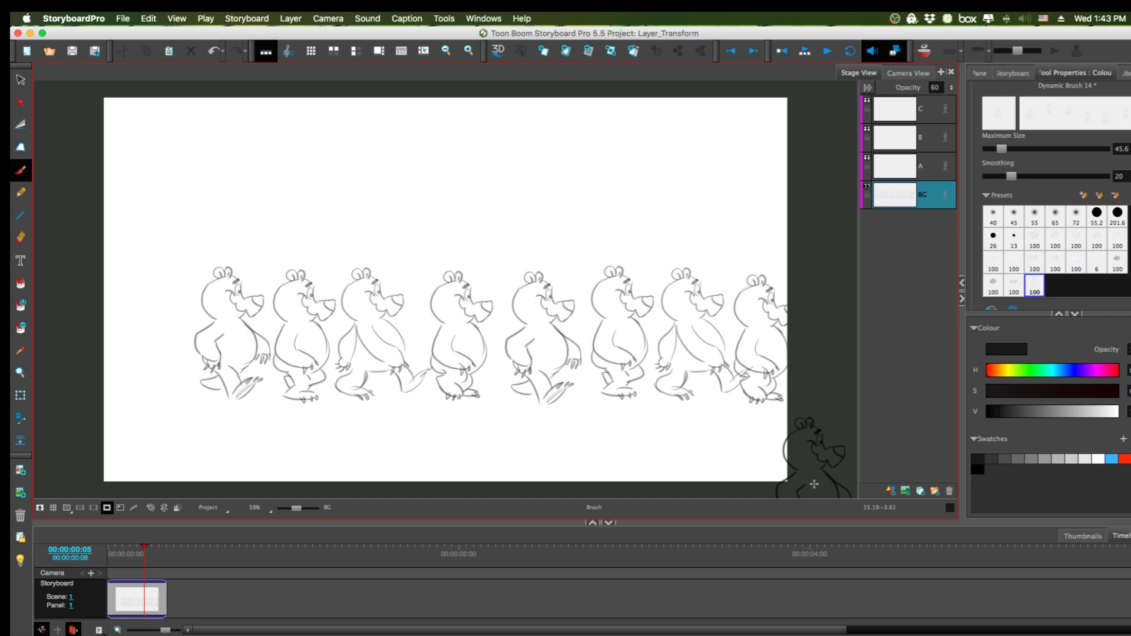
Step: Select the whole row of stamped bears on the BG layer and delete it
{"action": "left_click", "coordinate": [20, 79]}
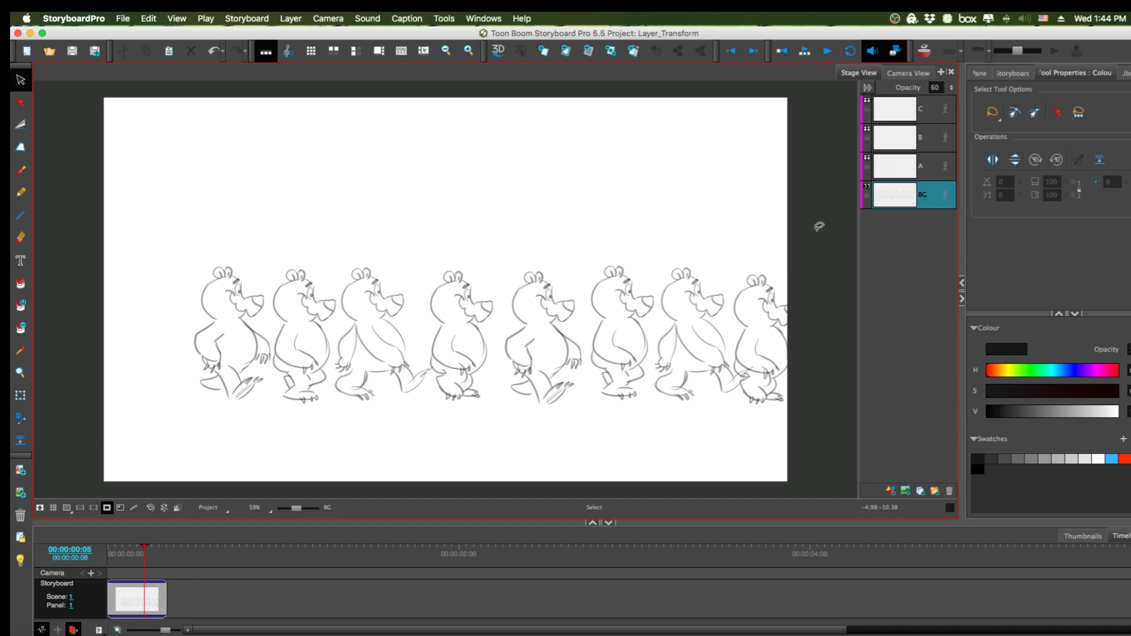
{"action": "mouse_move", "coordinate": [718, 166]}
{"action": "left_mouse_down"}
{"action": "mouse_move", "coordinate": [285, 159]}
{"action": "mouse_move", "coordinate": [765, 465]}
{"action": "mouse_move", "coordinate": [627, 137]}
{"action": "left_mouse_up"}
{"action": "key", "text": "Delete"}
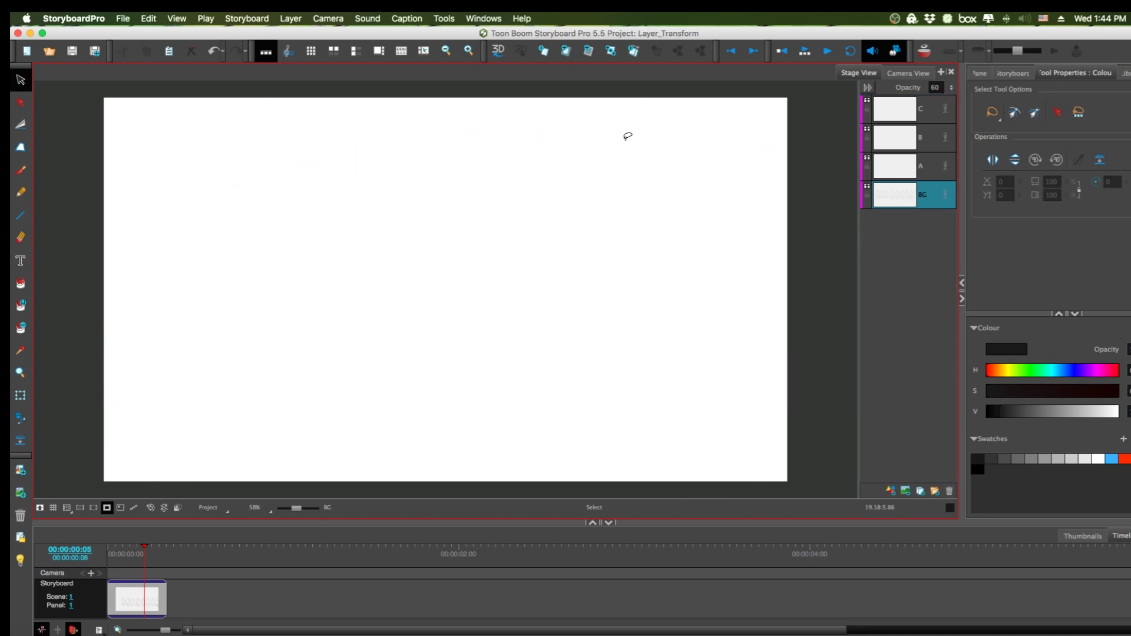